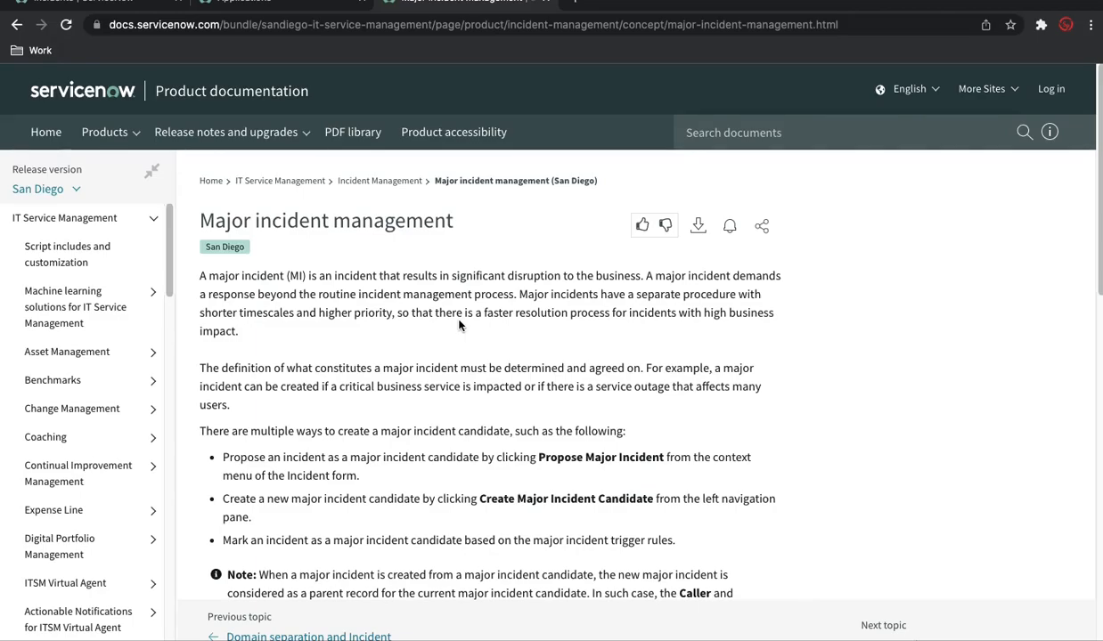
Open incident INC0009005 from the incident list and check its form actions for major incident options.
scroll(459, 325, "down", 1)
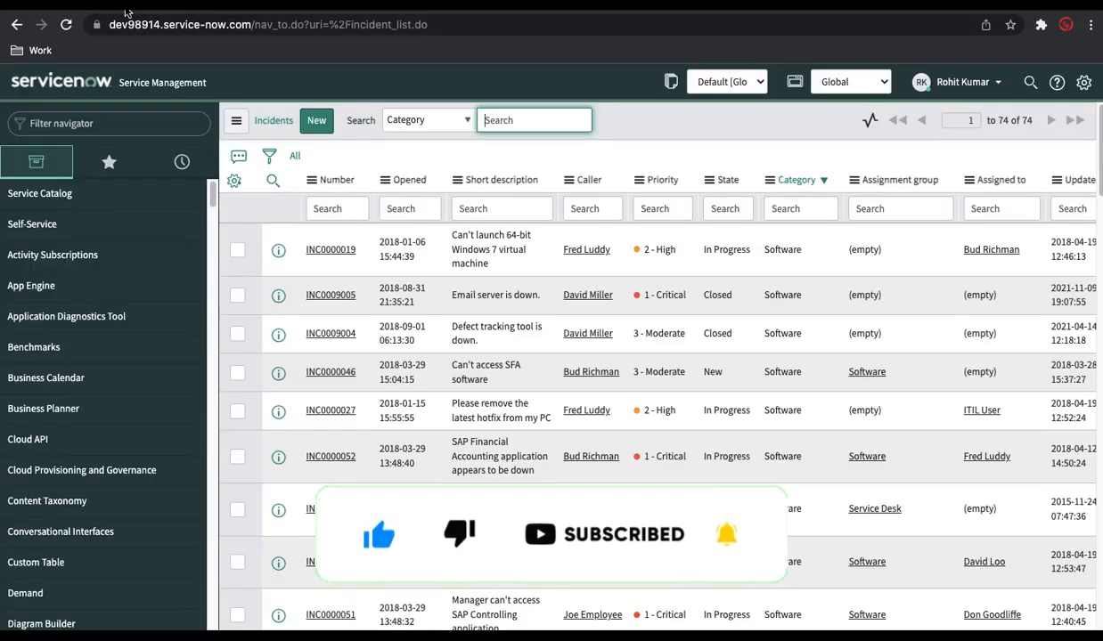
left_click(125, 10)
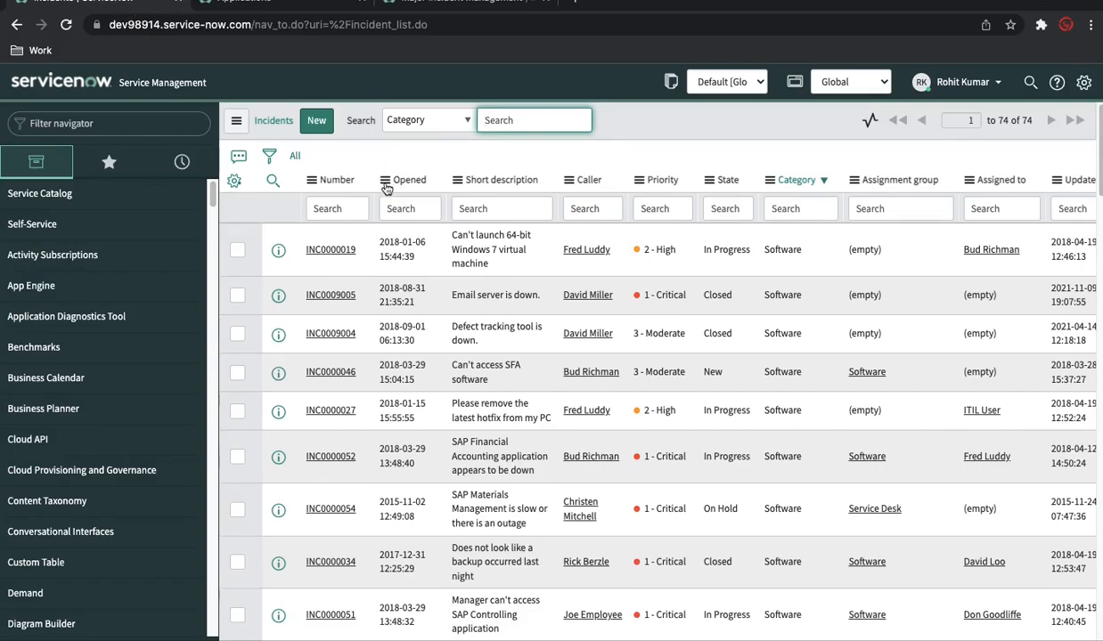
left_click(324, 299)
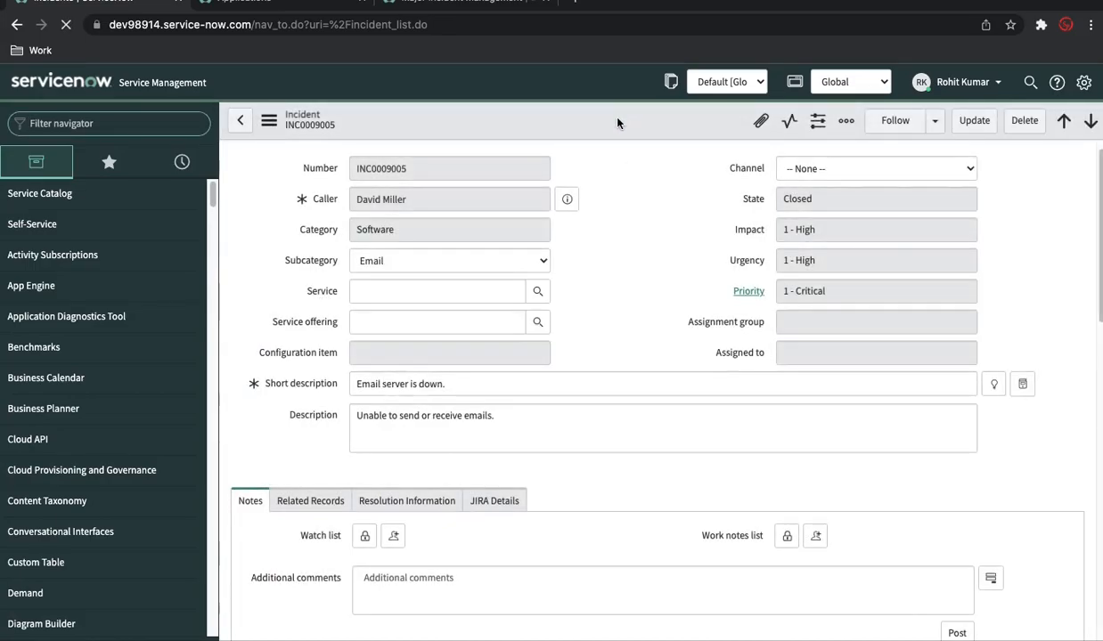
right_click(618, 123)
left_click(564, 123)
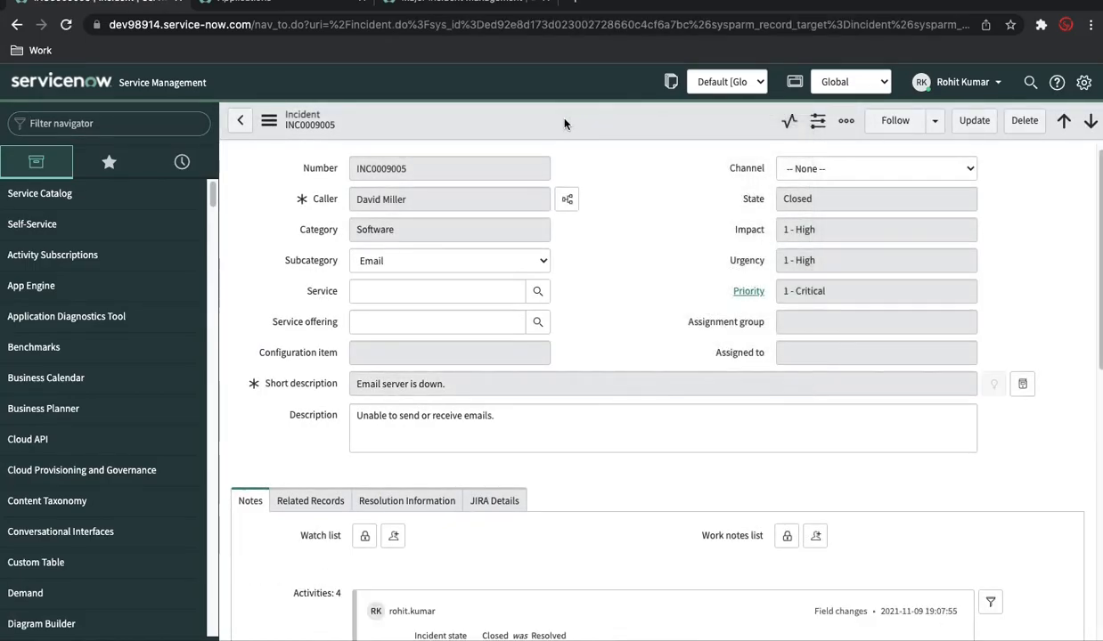
right_click(526, 132)
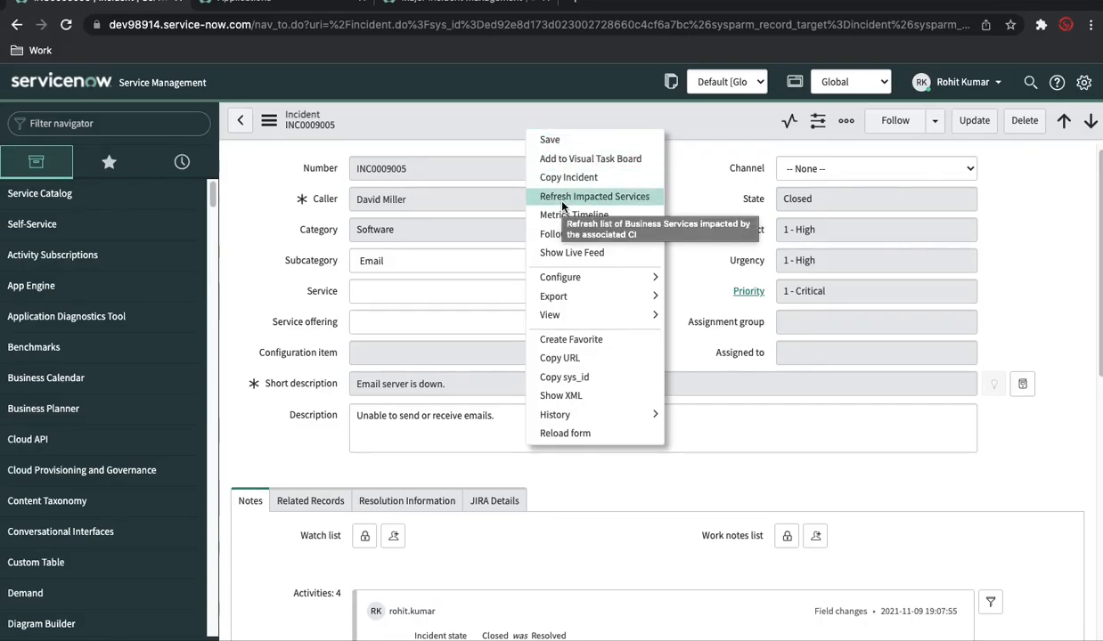
Search the application navigator for "major" modules and clear the filter.
left_click(154, 124)
type("major")
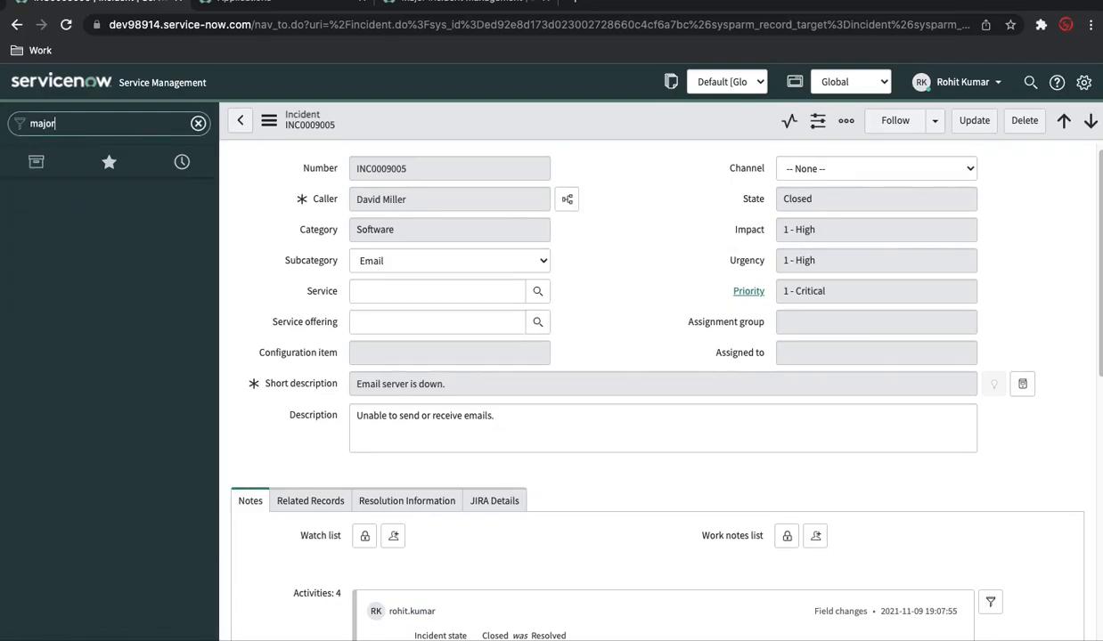
key("BackSpace")
key("BackSpace")
key("BackSpace")
key("BackSpace")
key("BackSpace")
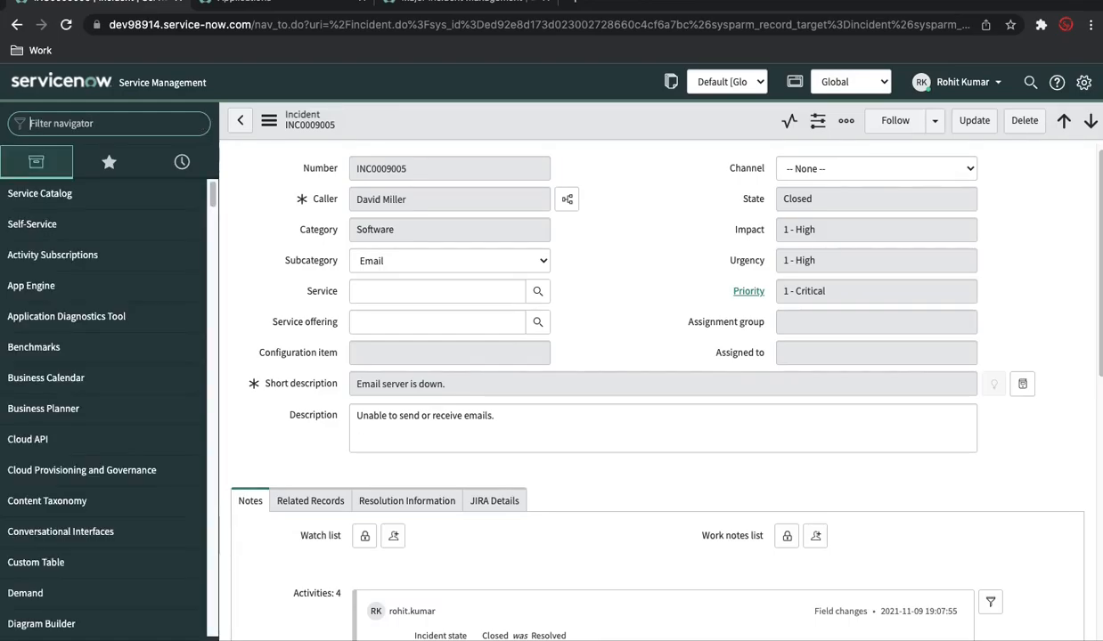
Find the Plugins module and search the All Applications page for "major inc".
type("plug")
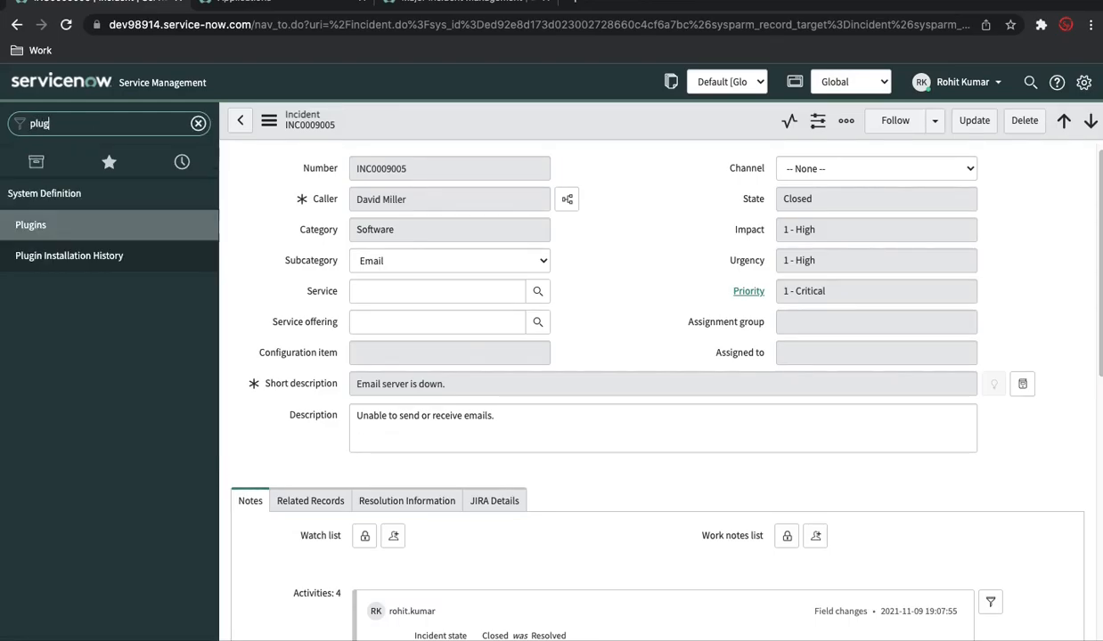
type("i")
left_click(249, 2)
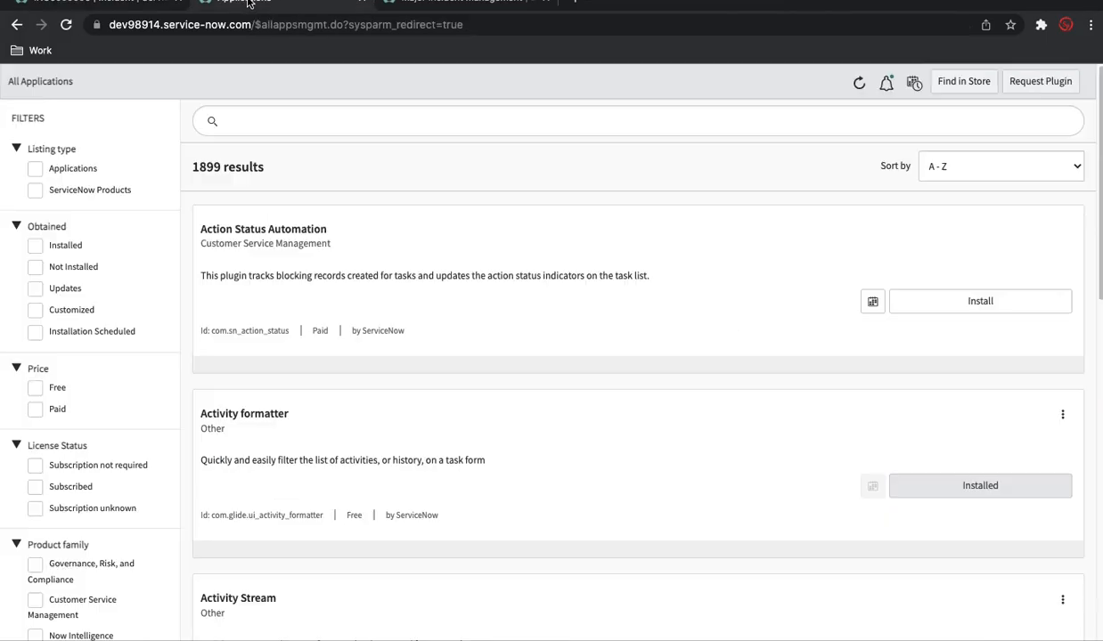
left_click(301, 128)
type("major")
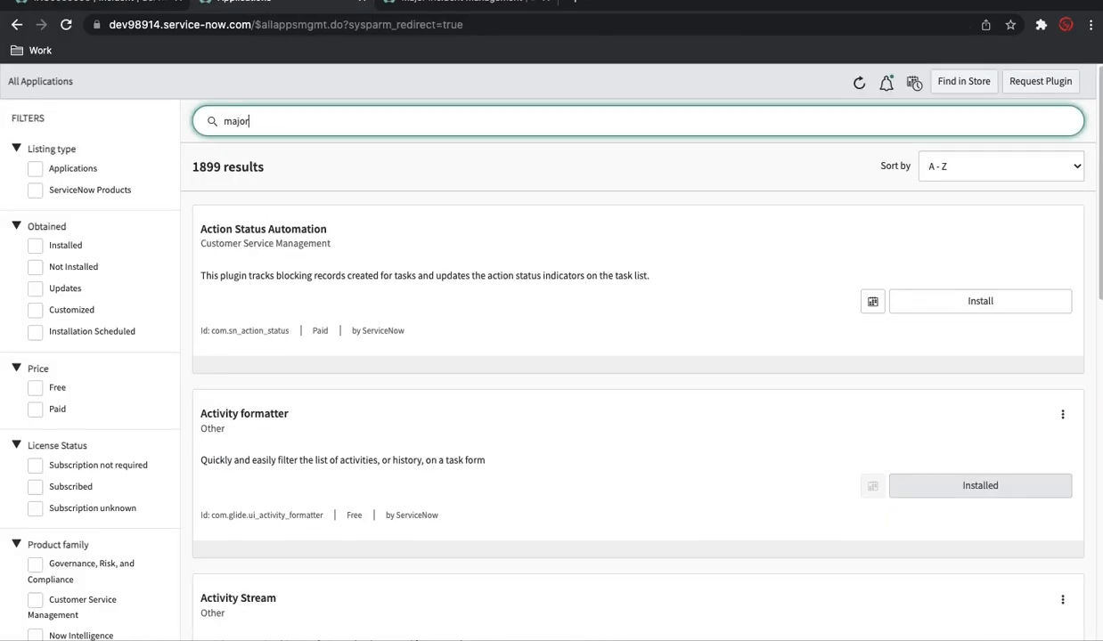
key("Return")
type("inc")
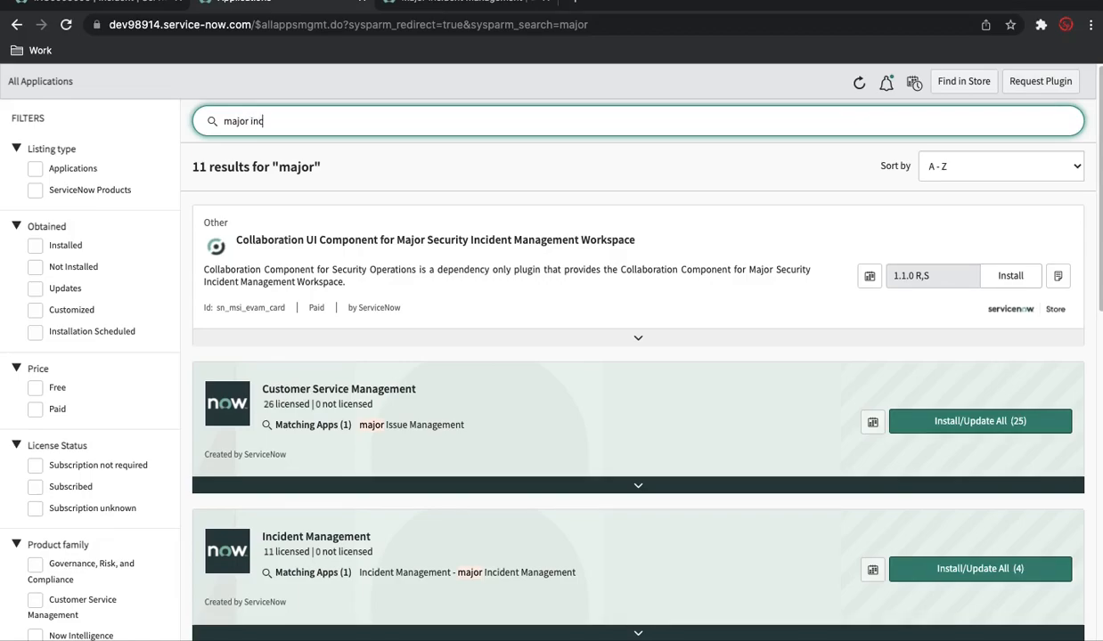
key("Return")
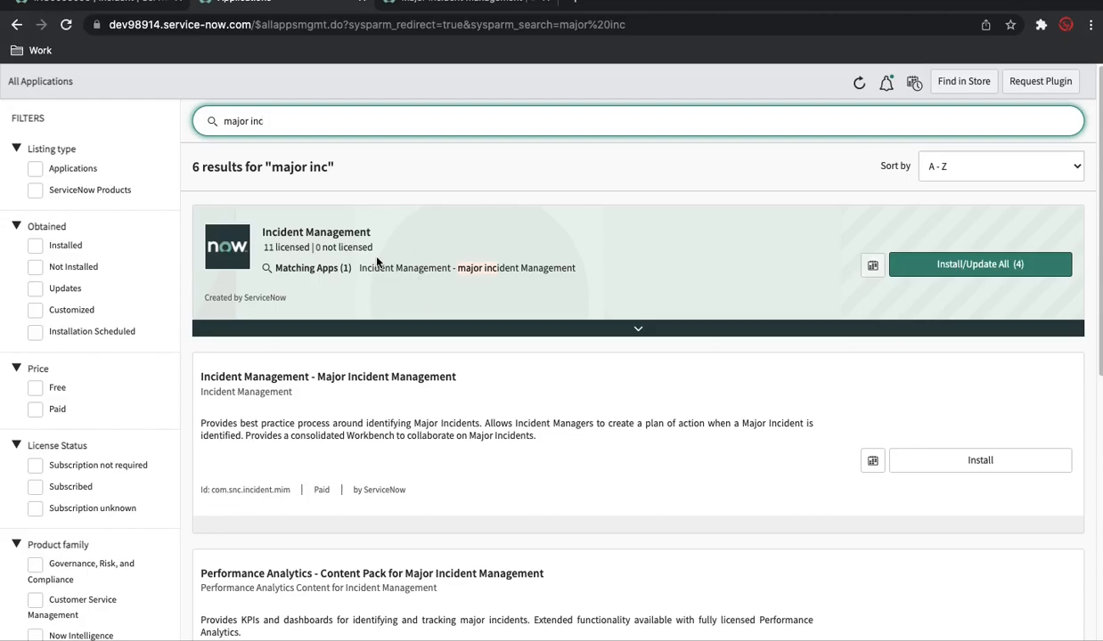
Review which applications the full Incident Management bundle would install, and close the dialog without installing.
scroll(389, 389, "down", 1)
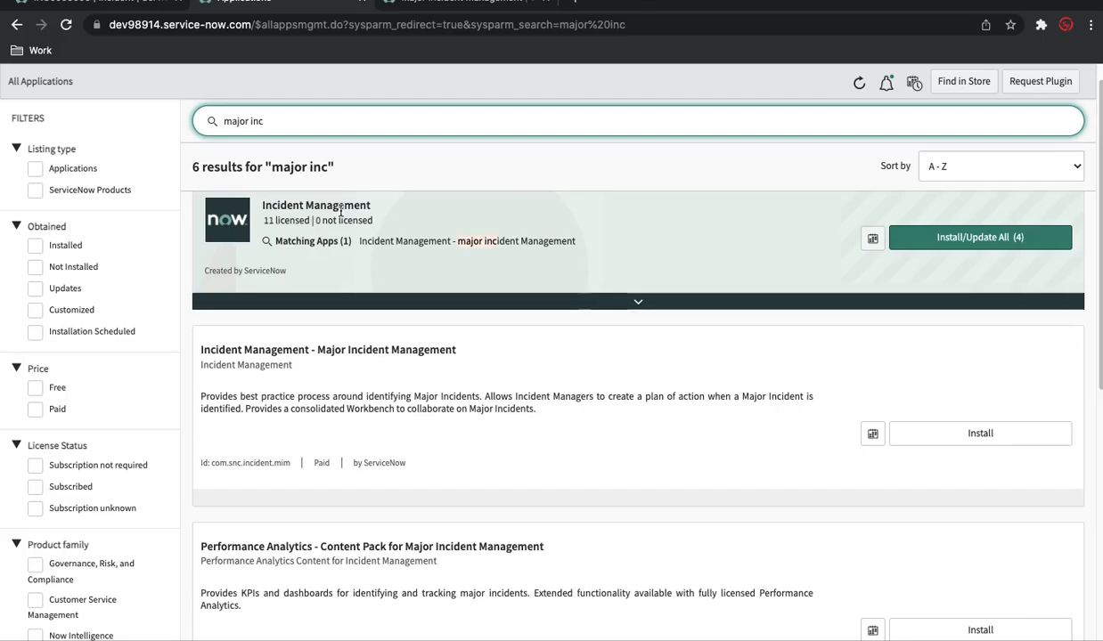
left_click(962, 241)
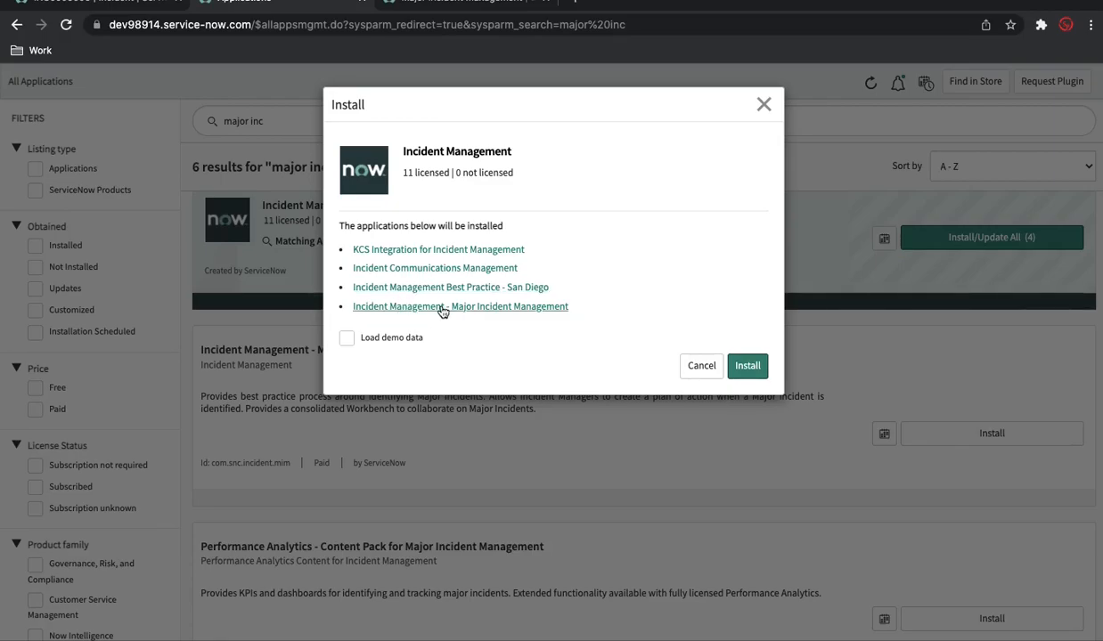
left_click(691, 367)
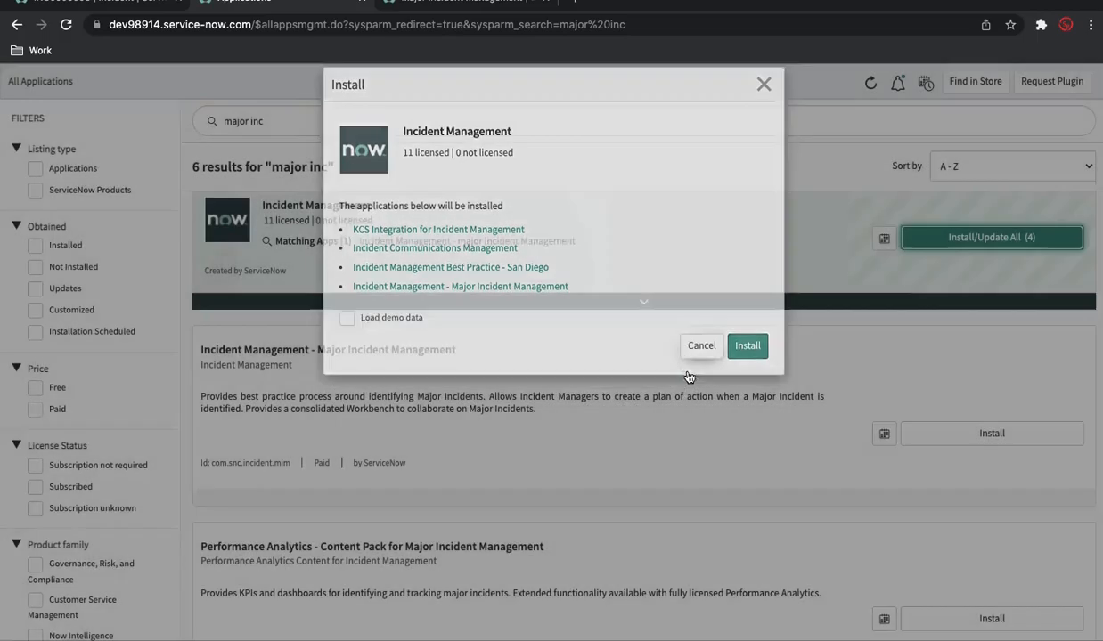
Activate the Incident Management - Major Incident Management plugin with demo data and reload the applications form.
scroll(650, 468, "down", 1)
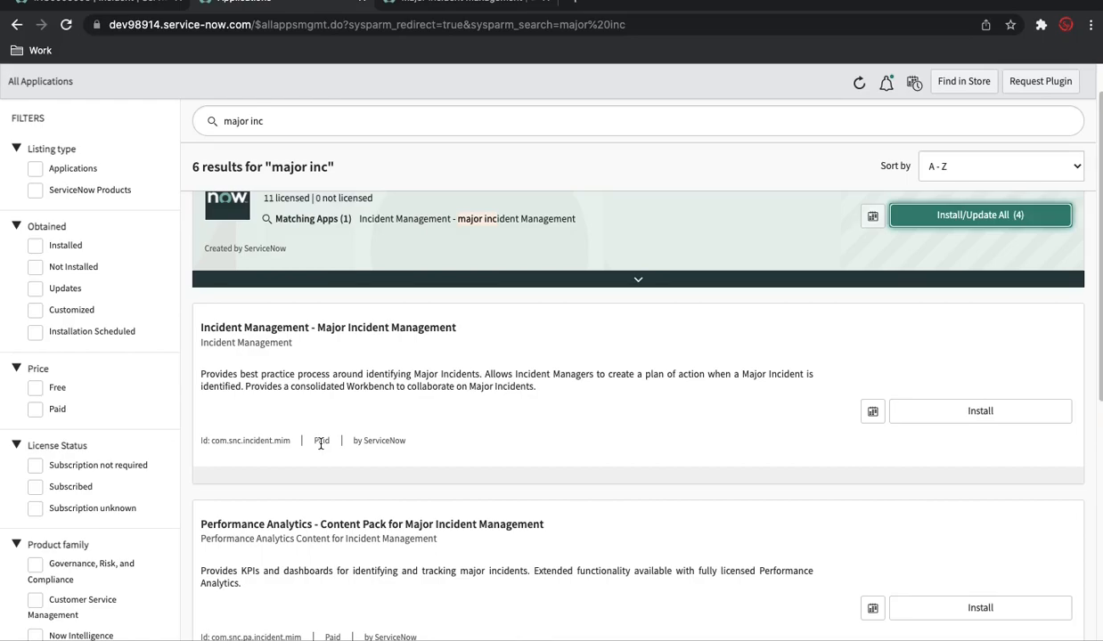
left_click(899, 413)
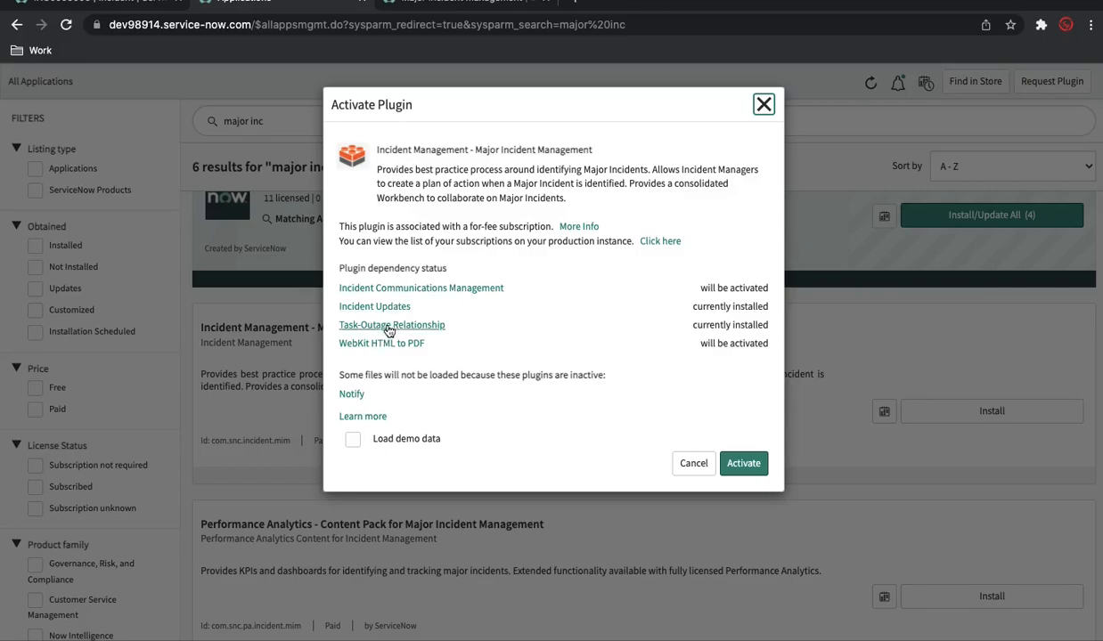
left_click(353, 439)
left_click(745, 465)
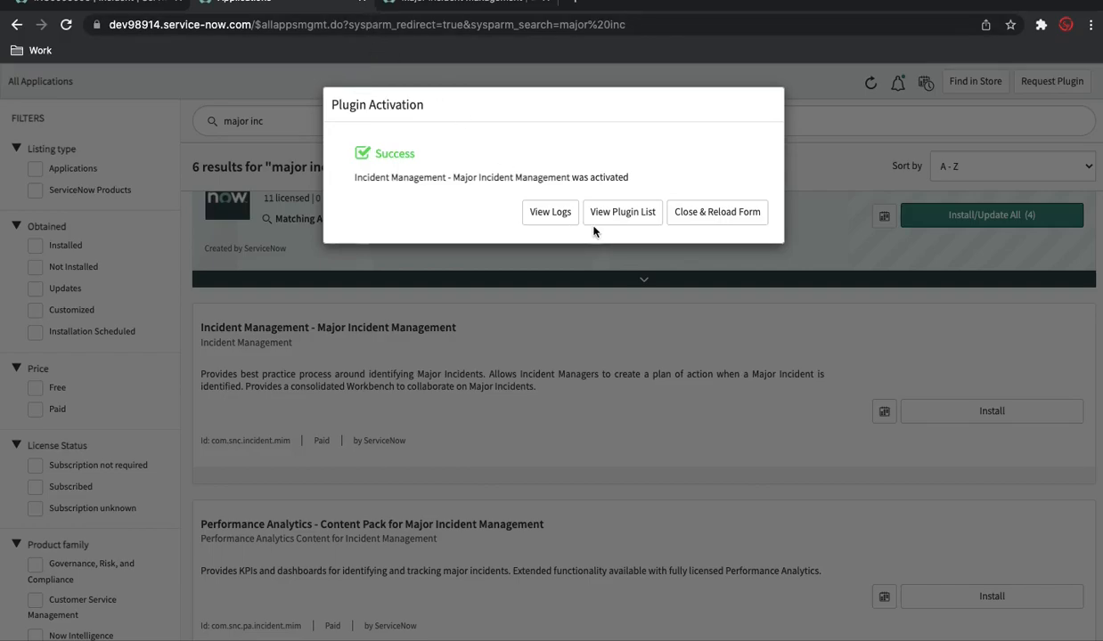
left_click(717, 212)
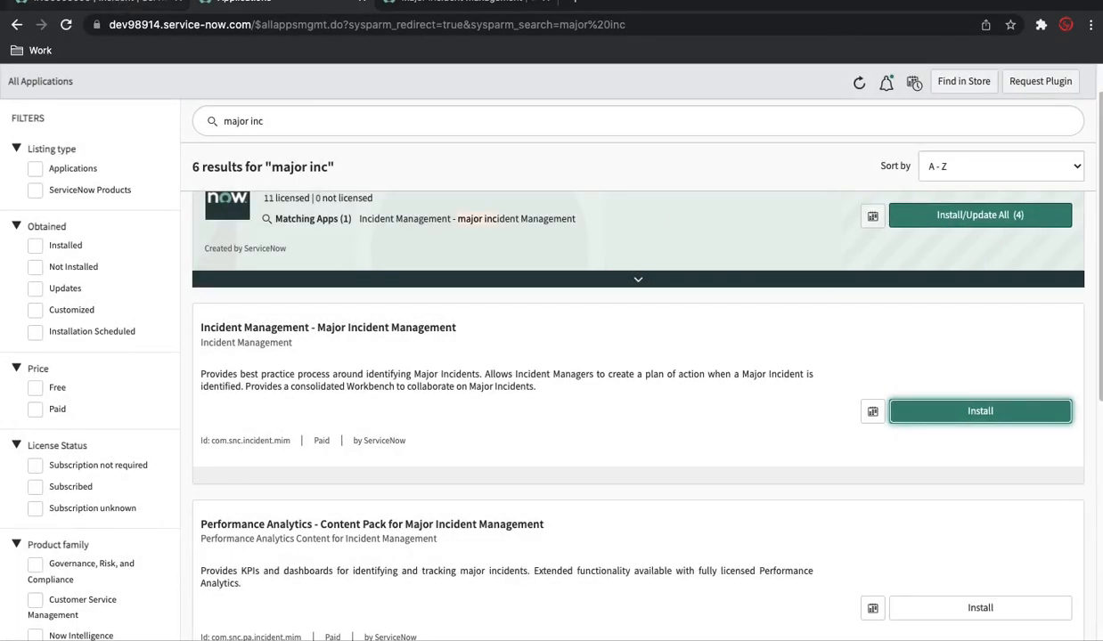
Reload the ServiceNow instance and filter the application navigator by "major".
left_click(85, 3)
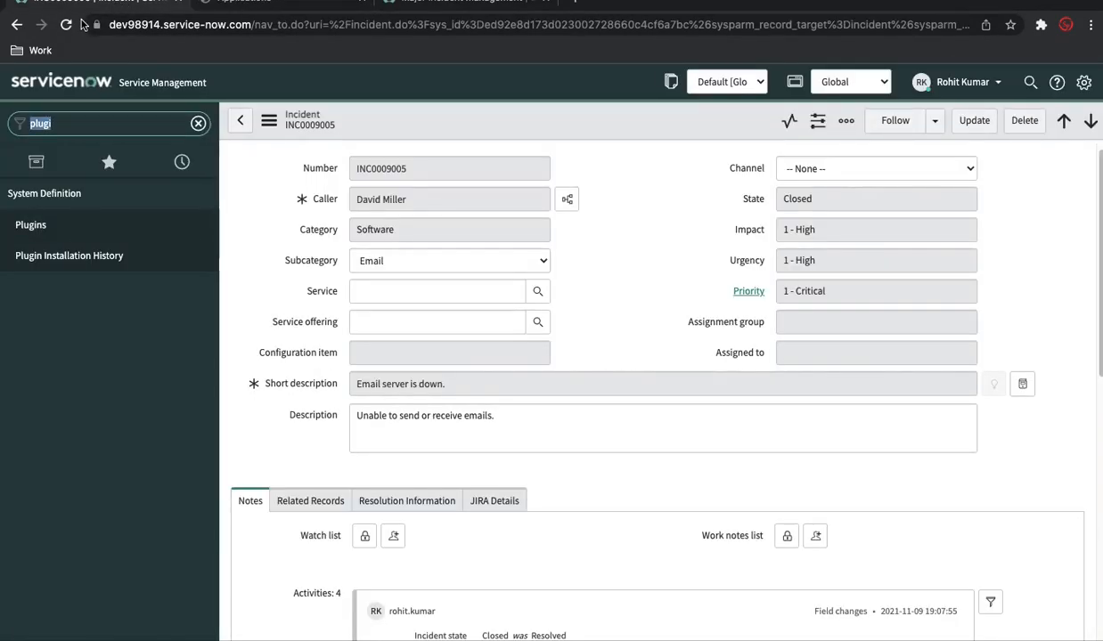
left_click(66, 24)
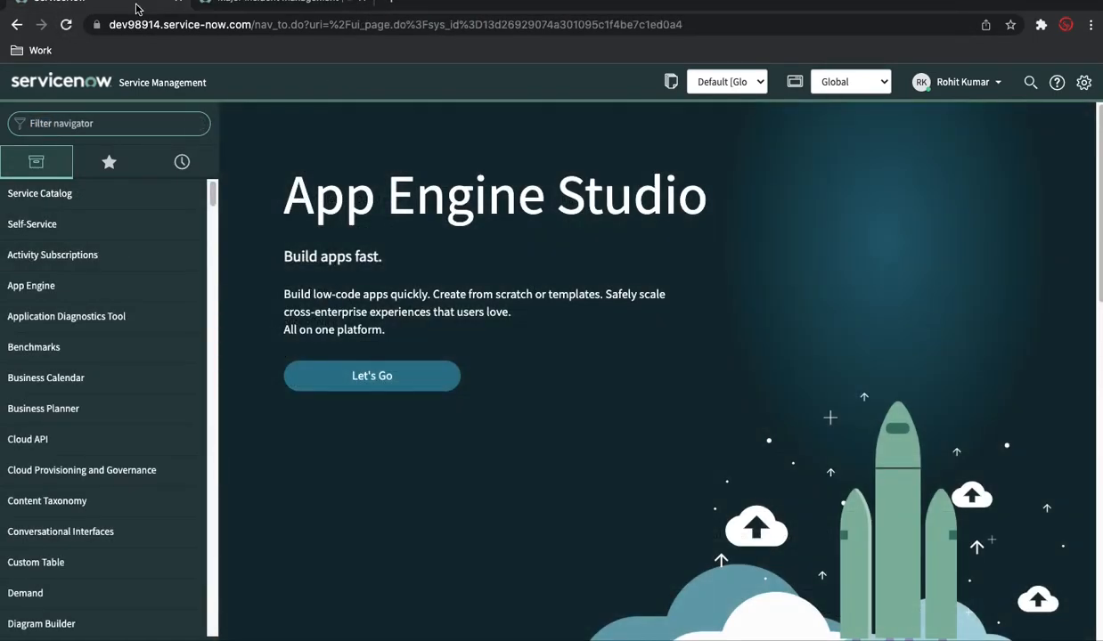
left_click(104, 123)
type("major")
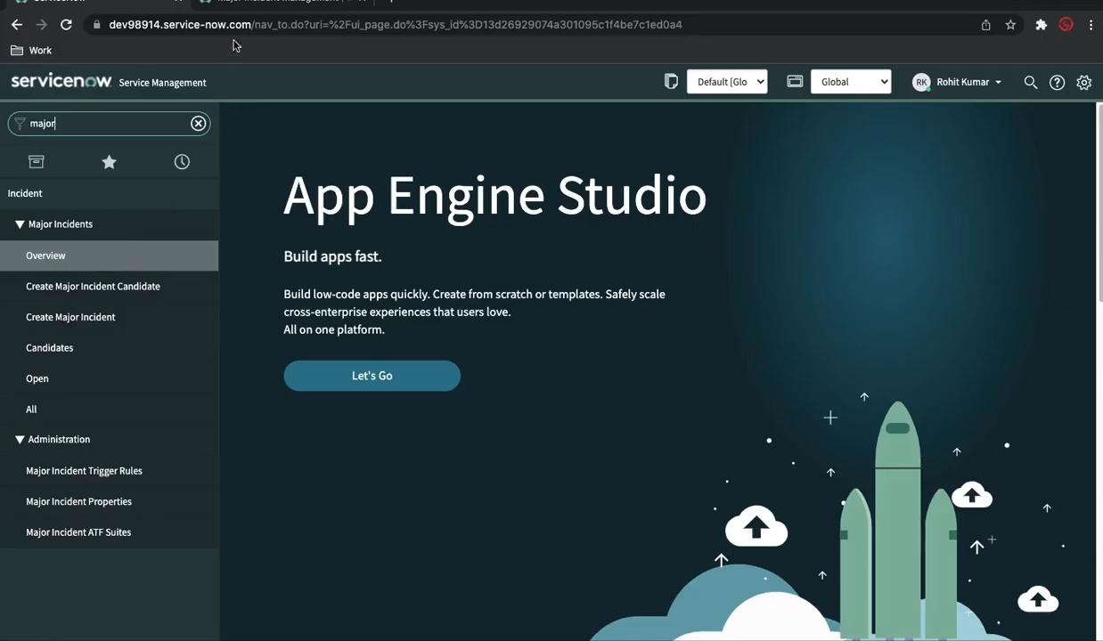
Review the ways to create a major incident candidate in the product documentation and return to the instance.
left_click(241, 9)
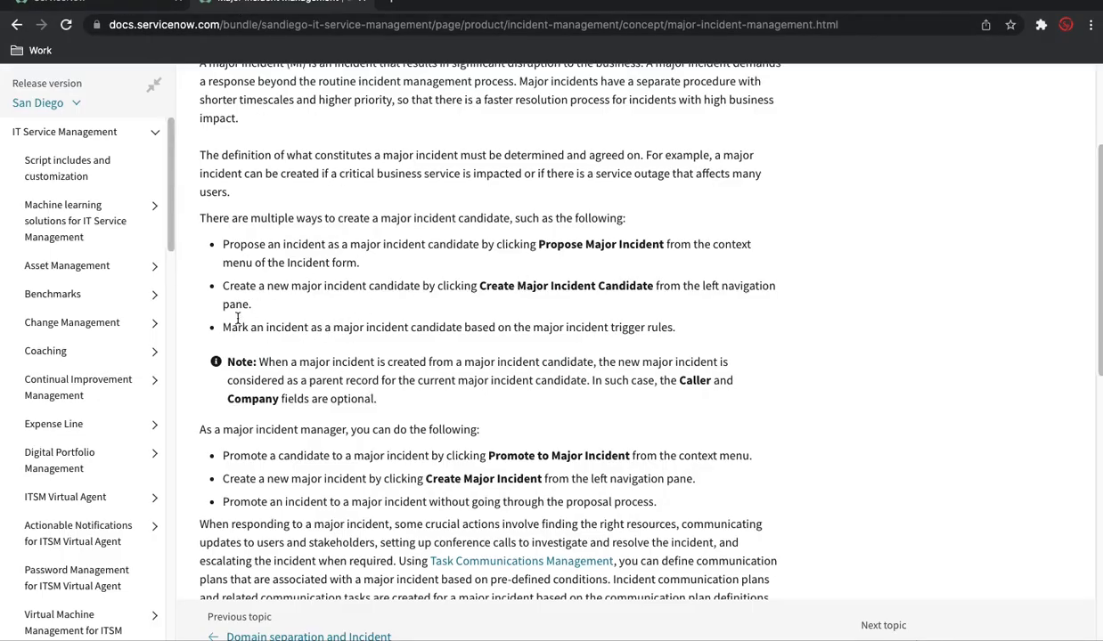
left_click_drag(246, 283, 277, 282)
left_click(135, 7)
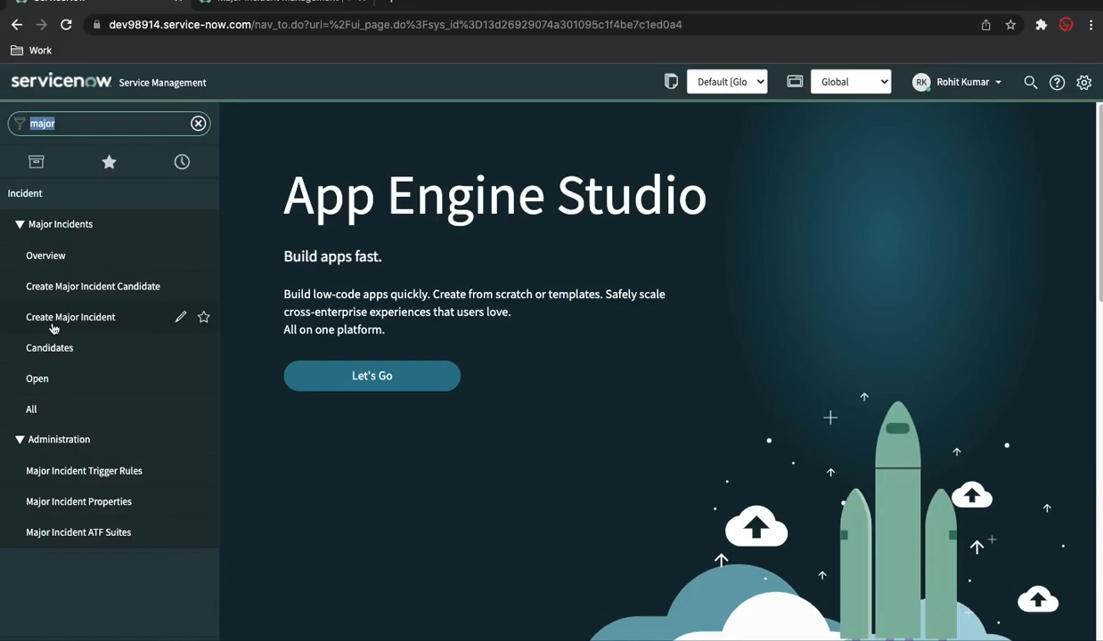
Open the incident list using incident.list in the navigator and clear the filter.
key("BackSpace")
type("in")
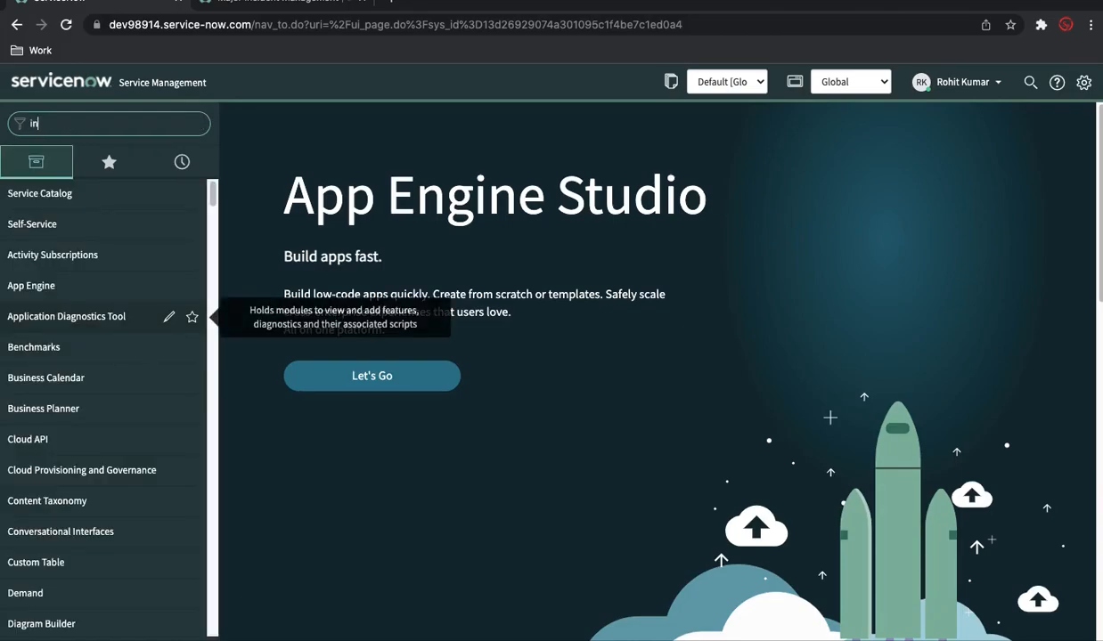
type("cident.lis")
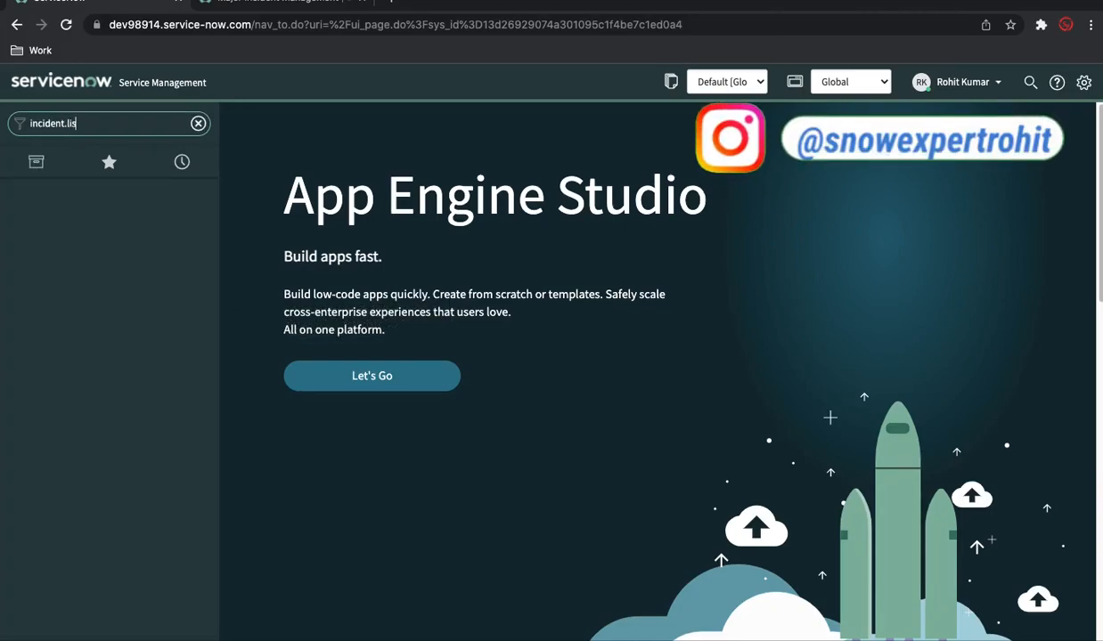
type("t")
left_click(198, 122)
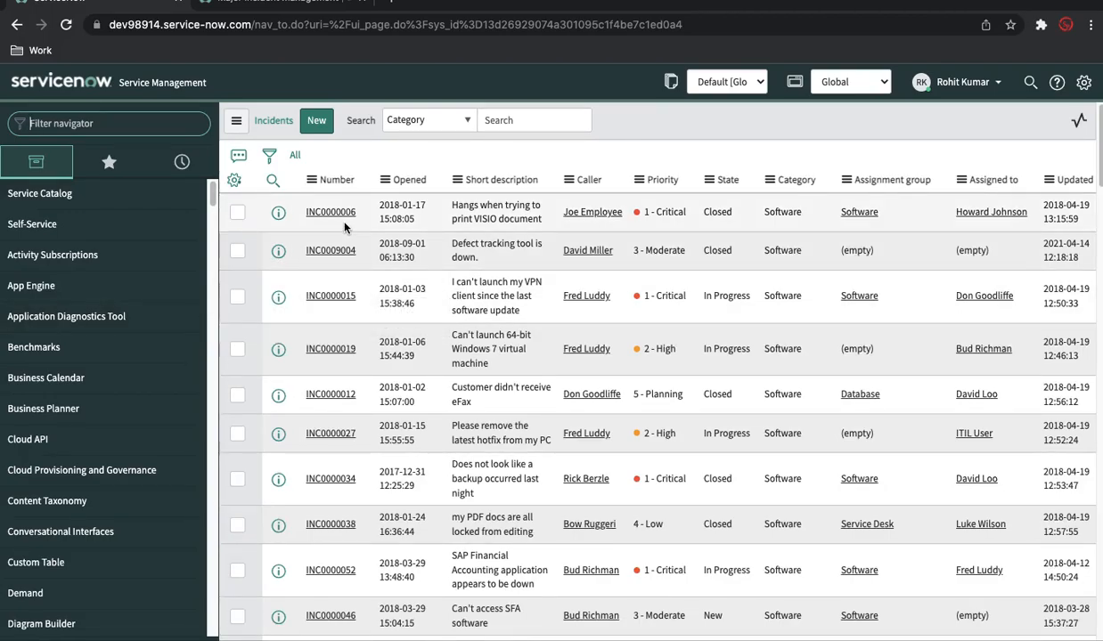
Open incident INC0000015 and check its form actions for Propose Major Incident and its Assigned to field.
left_click(339, 296)
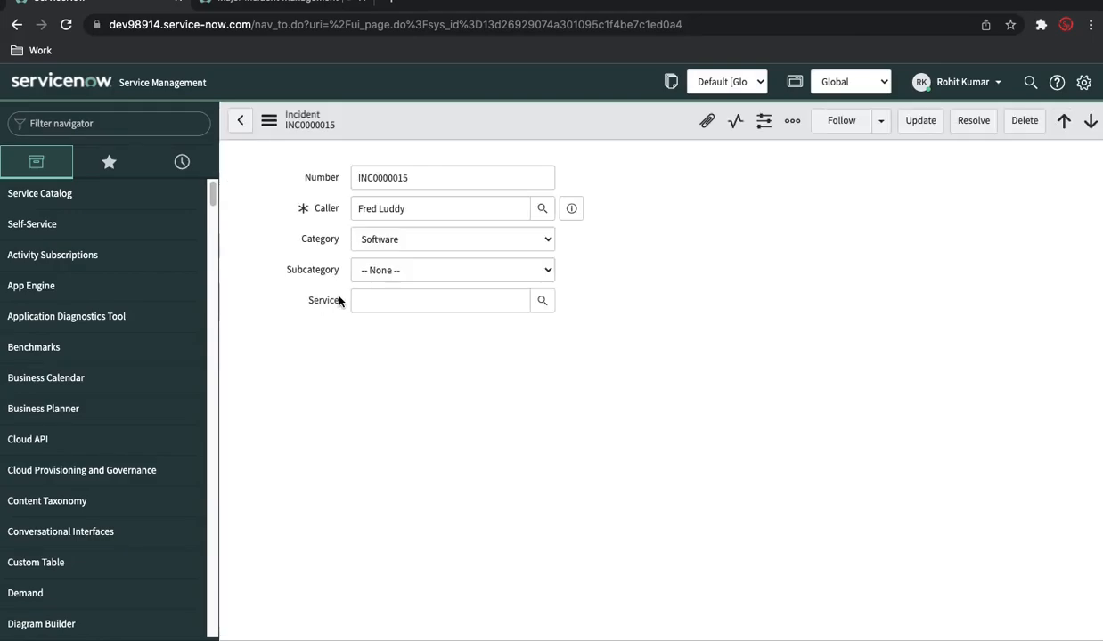
right_click(633, 130)
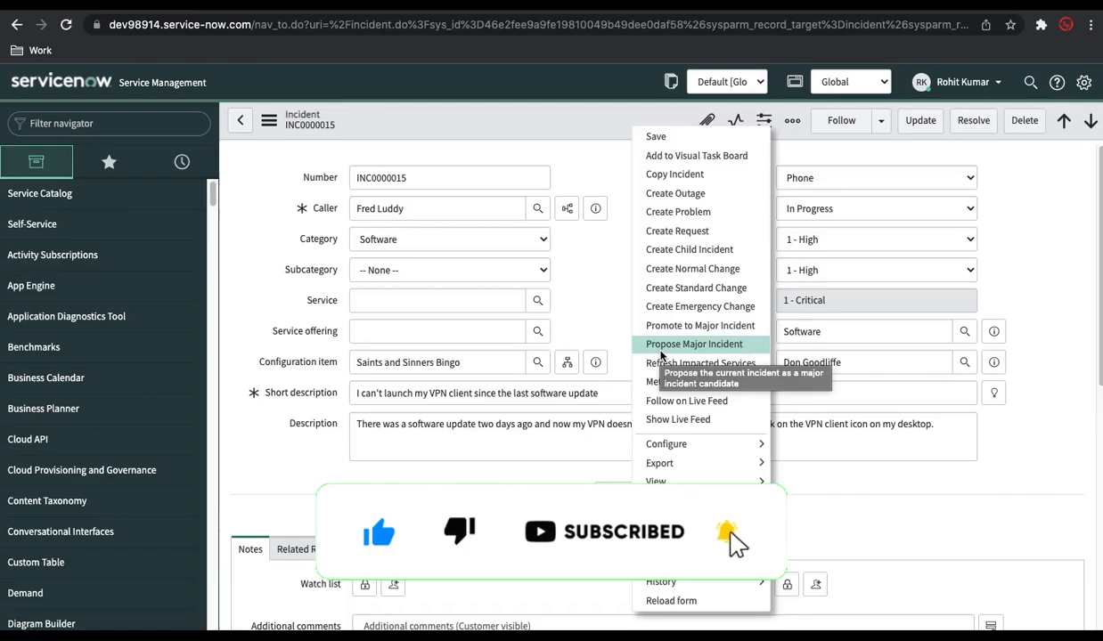
left_click(846, 366)
left_click_drag(847, 365, 777, 363)
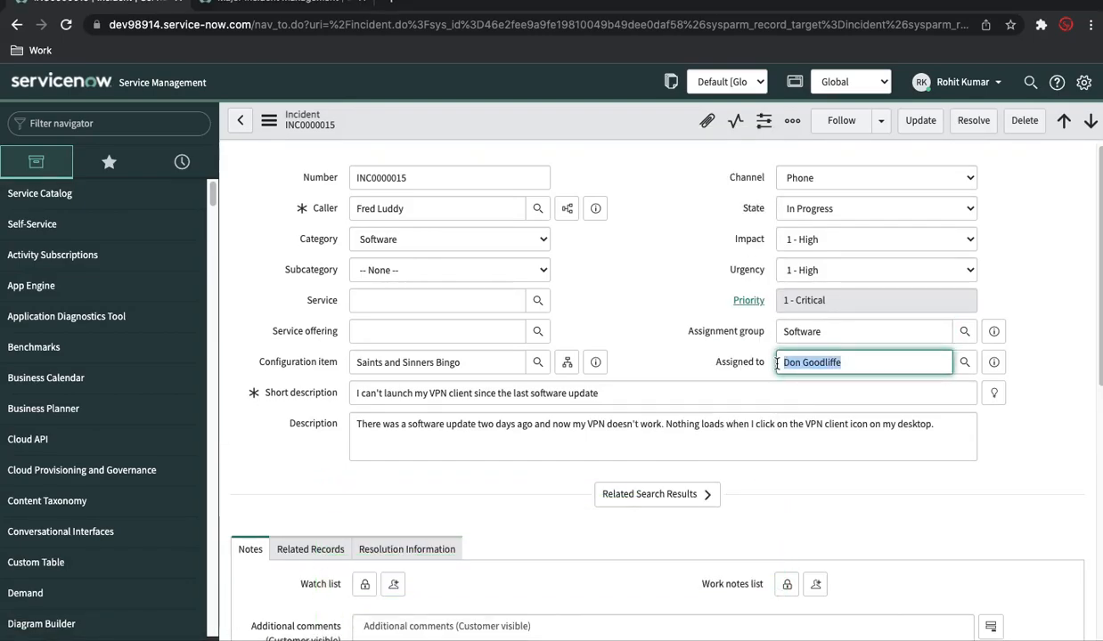
Copy the web address of incident INC0000015 and impersonate the user it is assigned to.
left_click(597, 20)
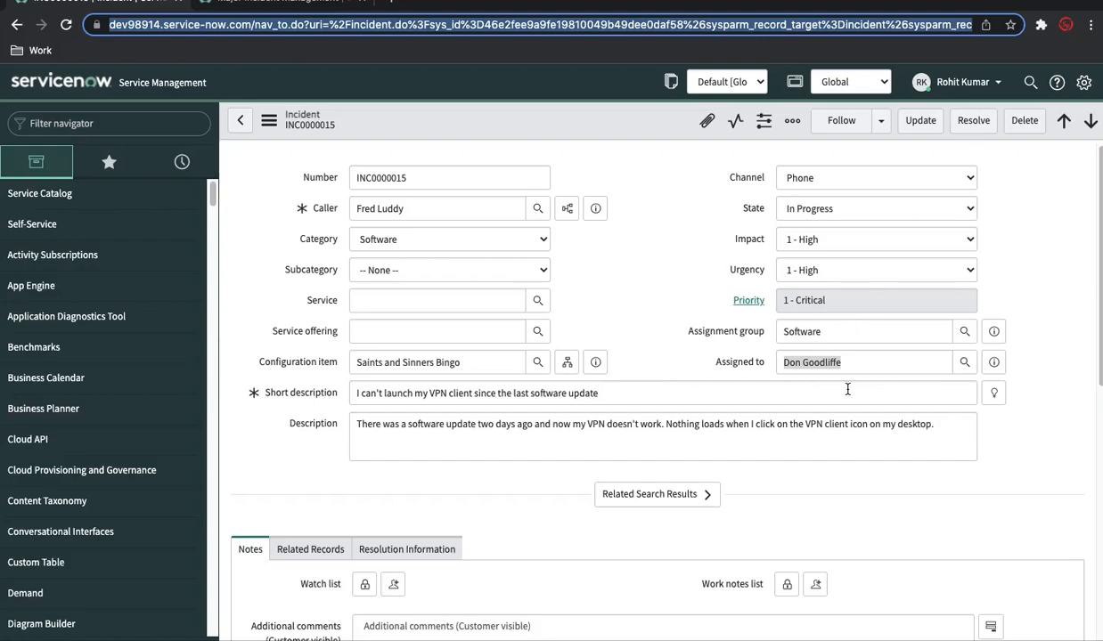
left_click(940, 85)
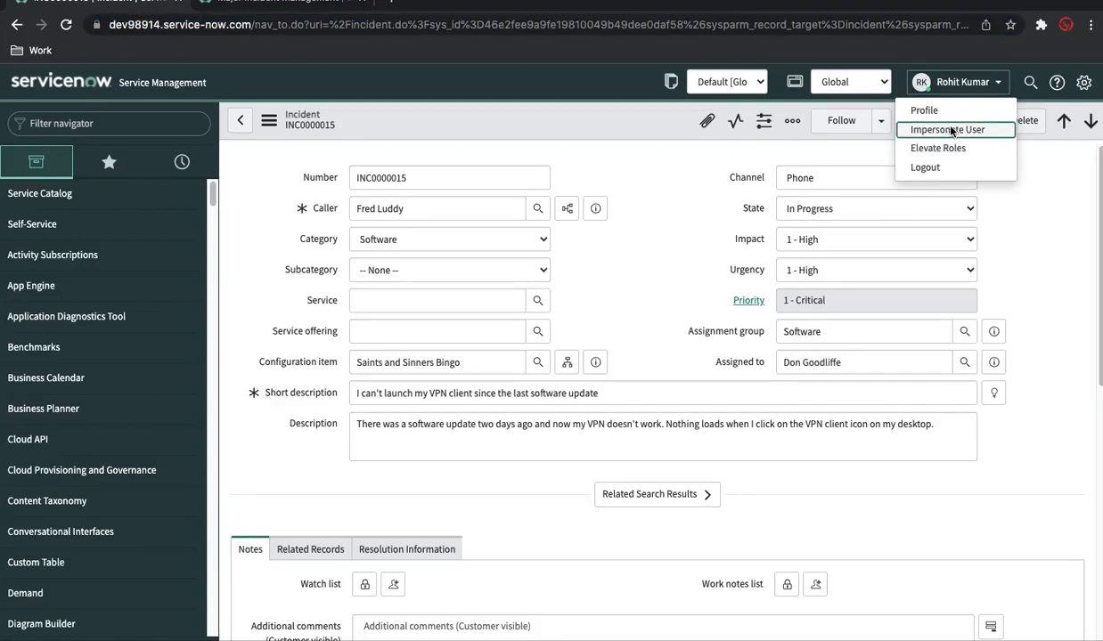
left_click(948, 130)
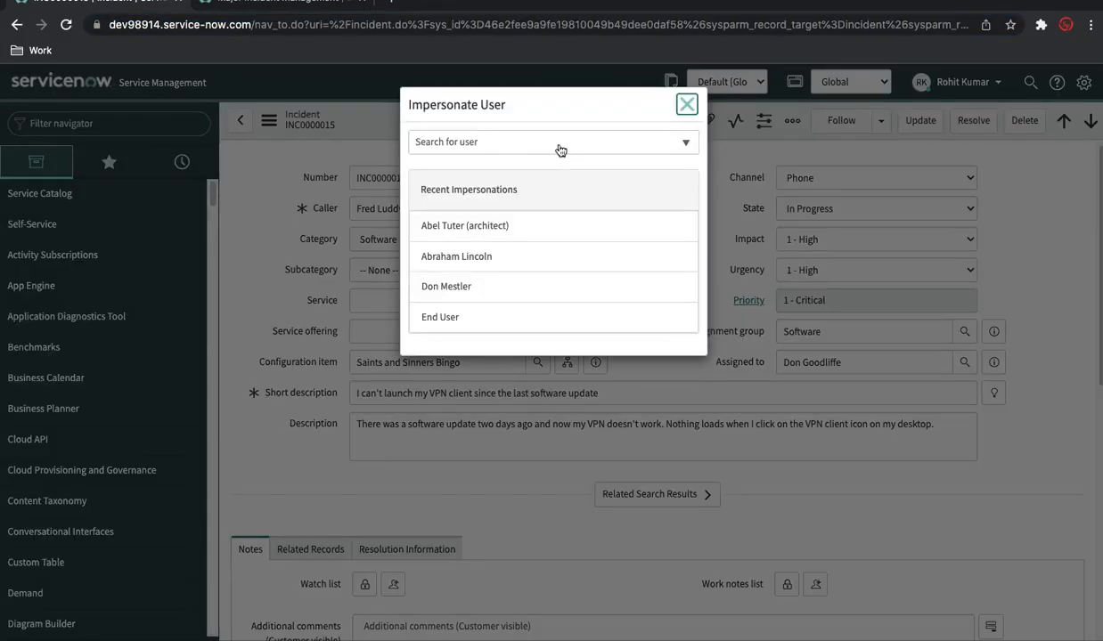
left_click(506, 139)
type("Do")
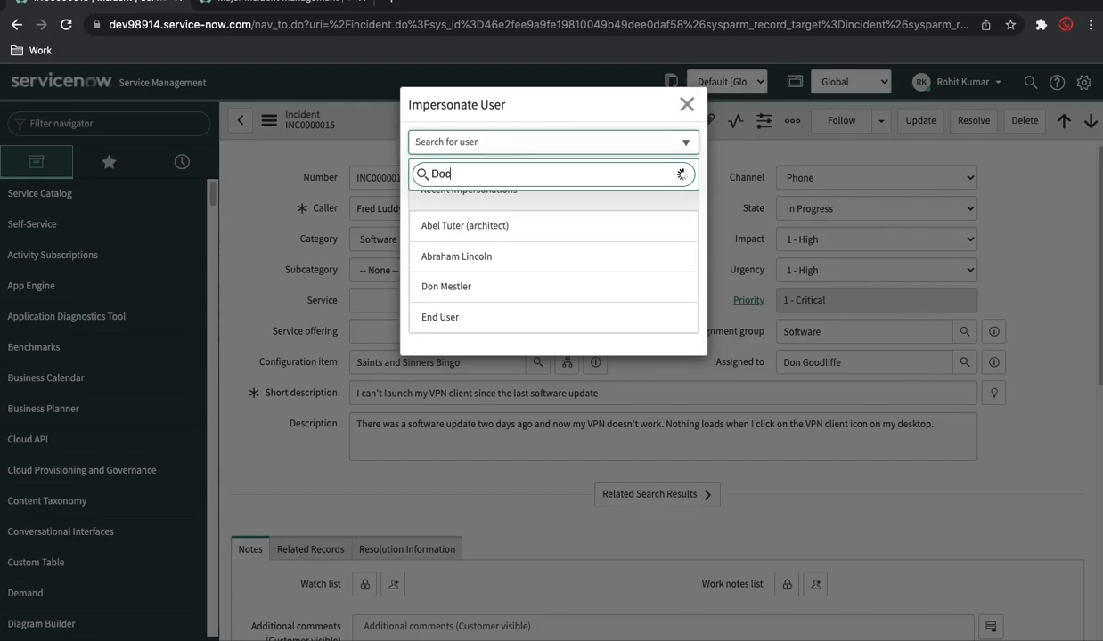
type("n g")
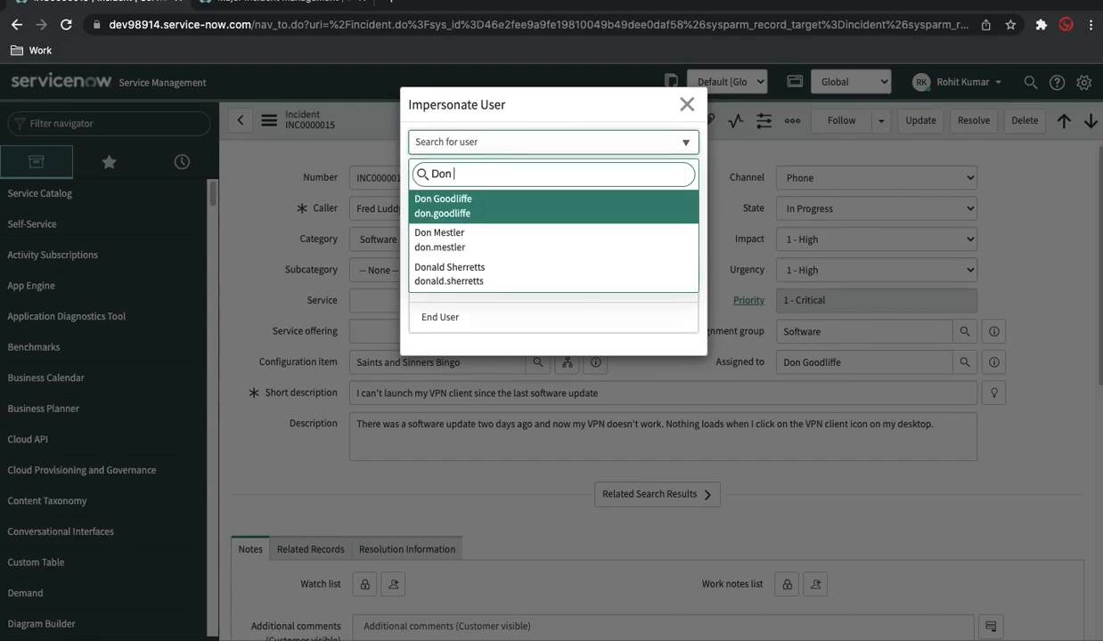
left_click(473, 215)
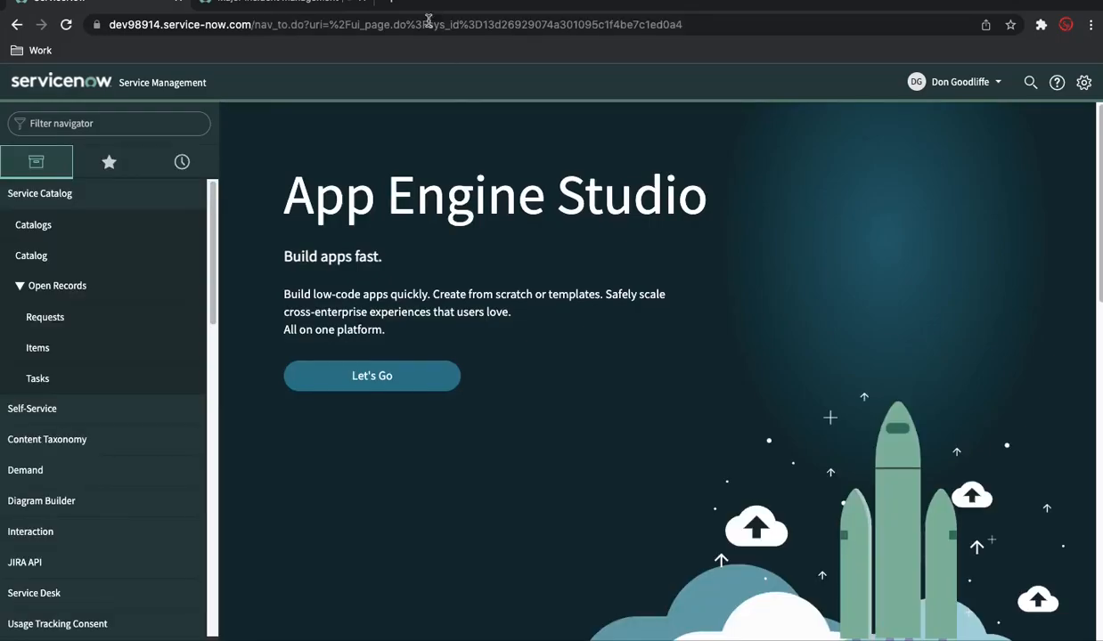
Reopen incident INC0000015 from the copied web address as the impersonated user.
left_click(428, 25)
key("ctrl+v")
key("Return")
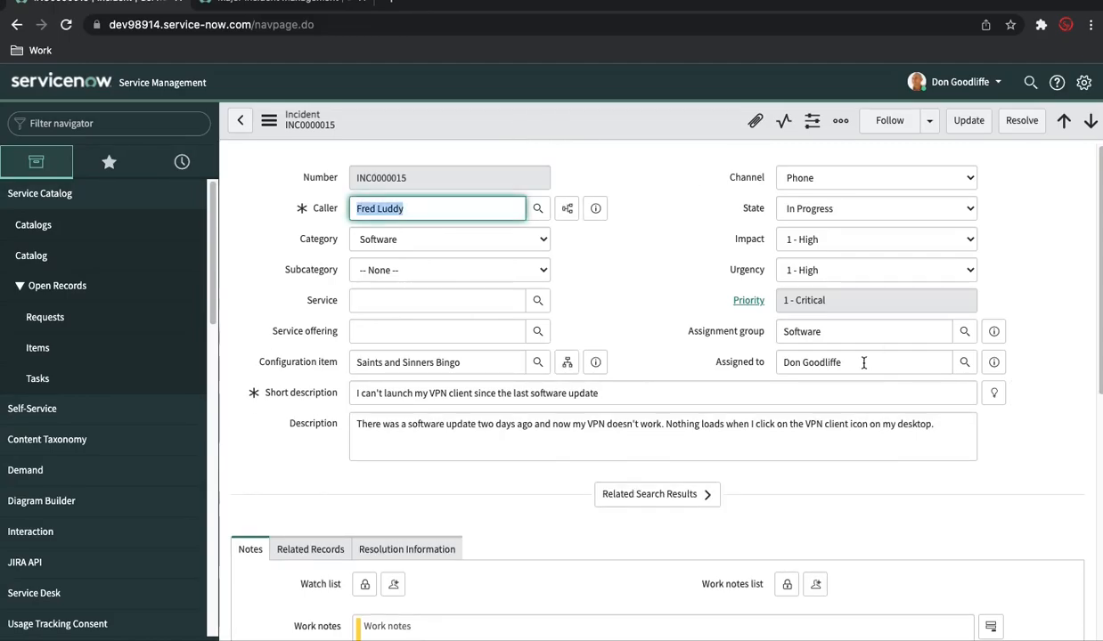
right_click(697, 135)
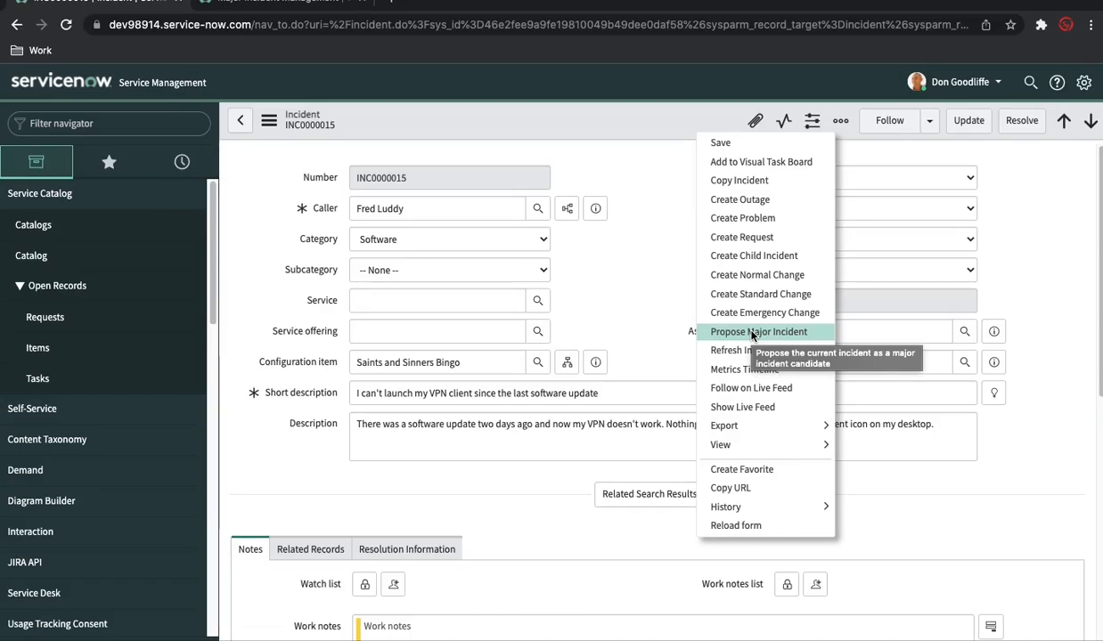
left_click(751, 333)
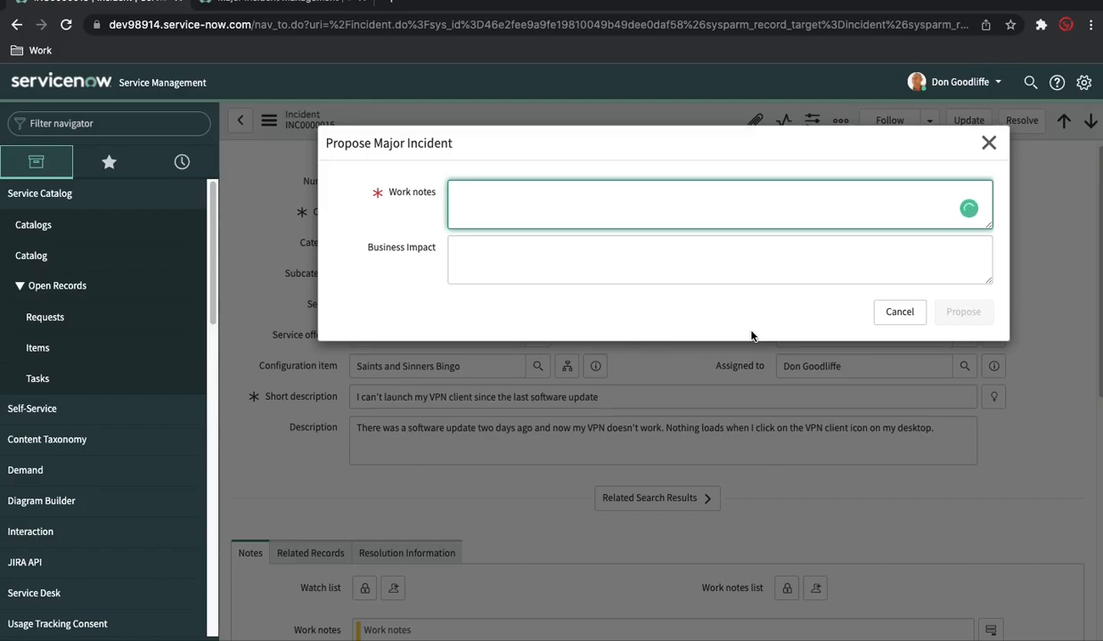
type("I am proposing its a major incident.")
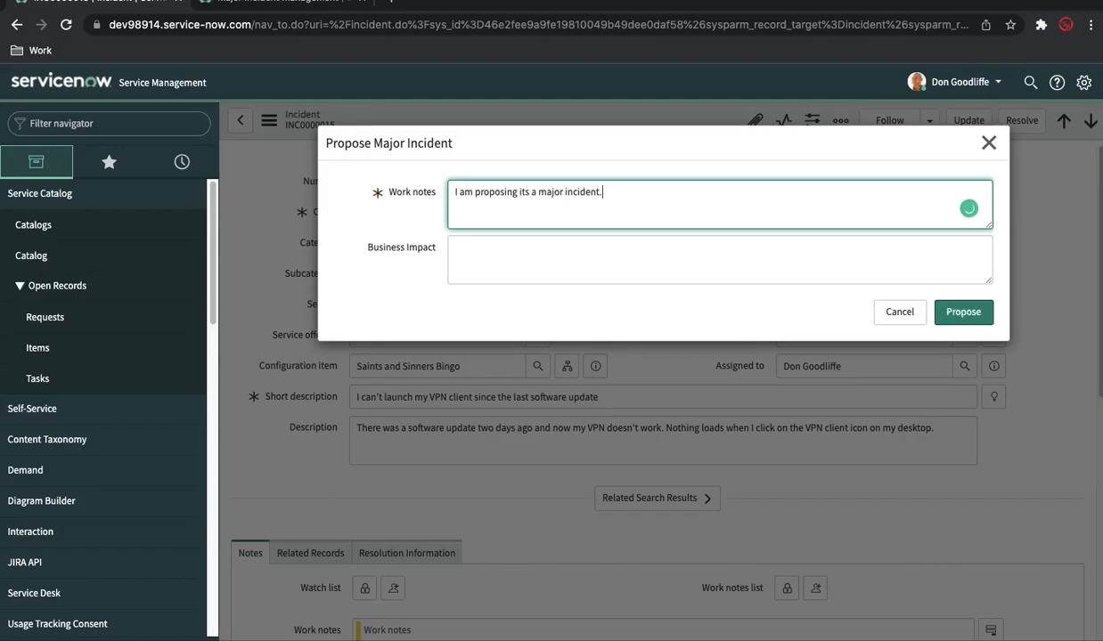
key("ctrl+a")
key("ctrl+c")
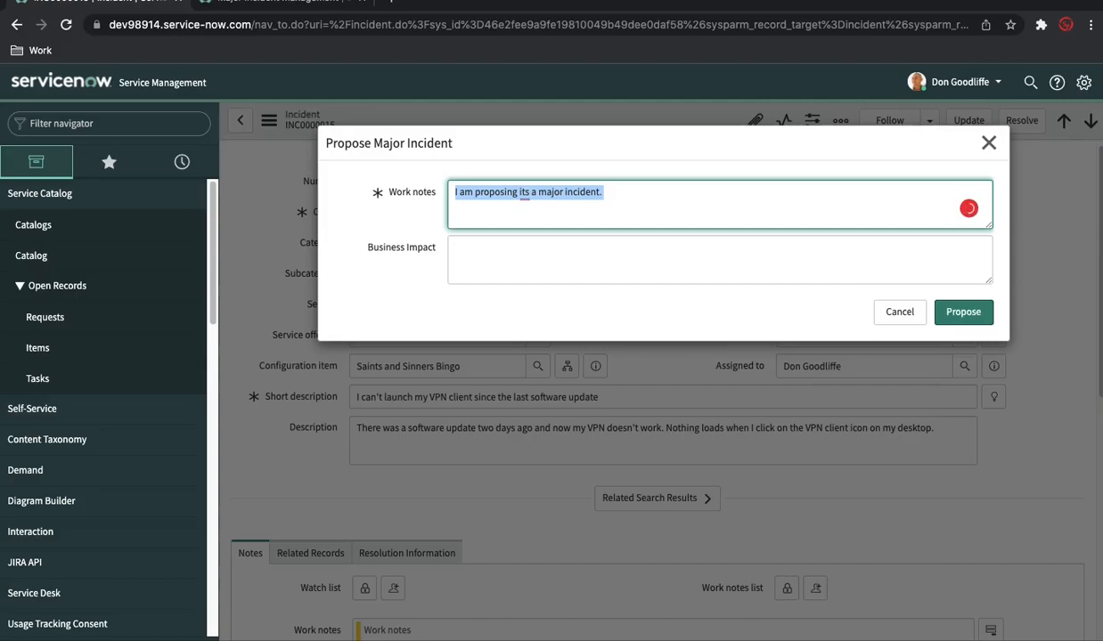
left_click(652, 260)
key("ctrl+v")
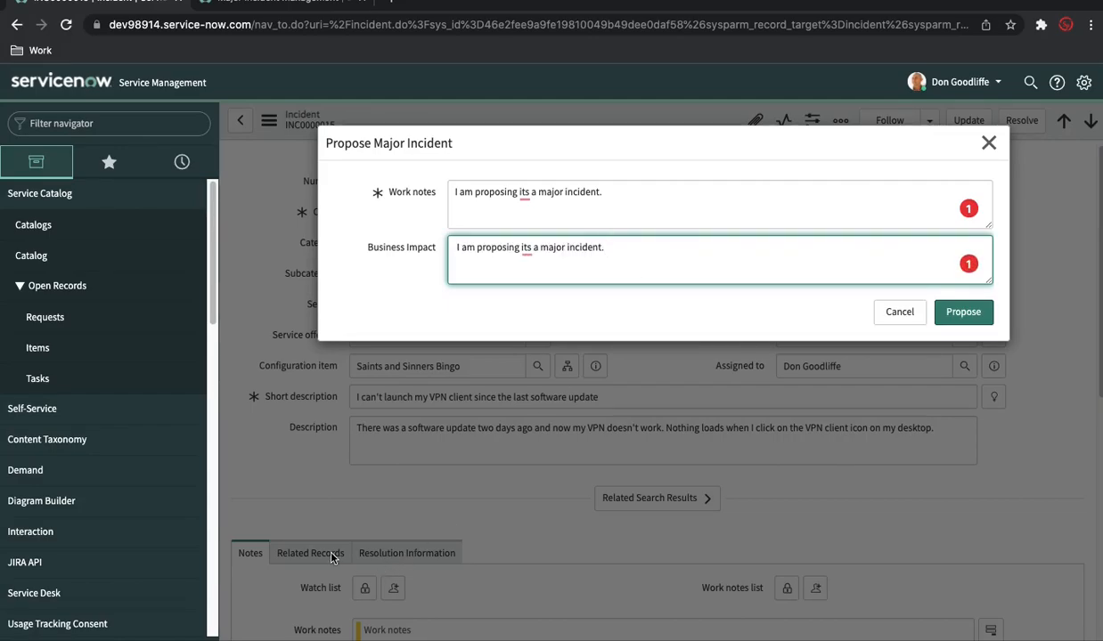
left_click(898, 314)
Check the incident's related lists, including Incident Communication Plans.
scroll(626, 596, "down", 3)
scroll(626, 596, "down", 5)
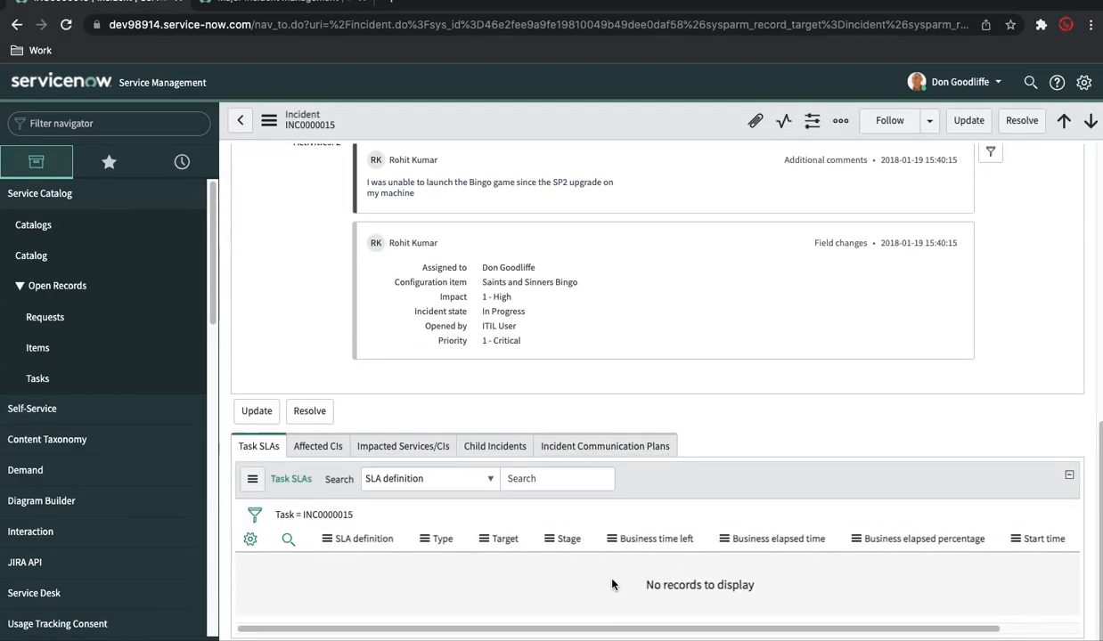
left_click(591, 448)
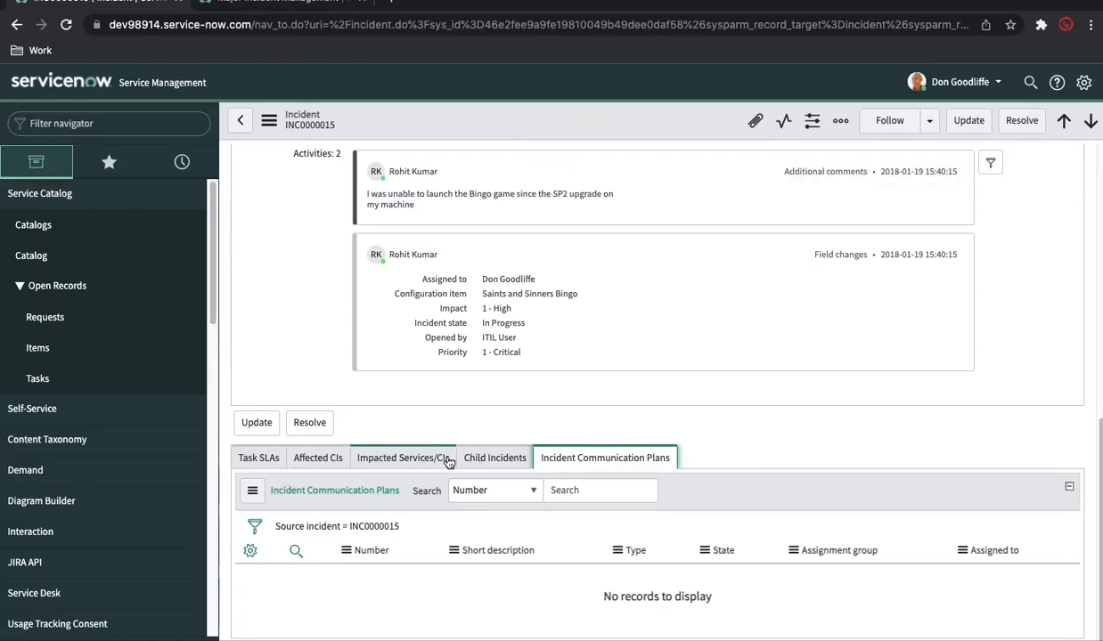
scroll(542, 455, "up", 5)
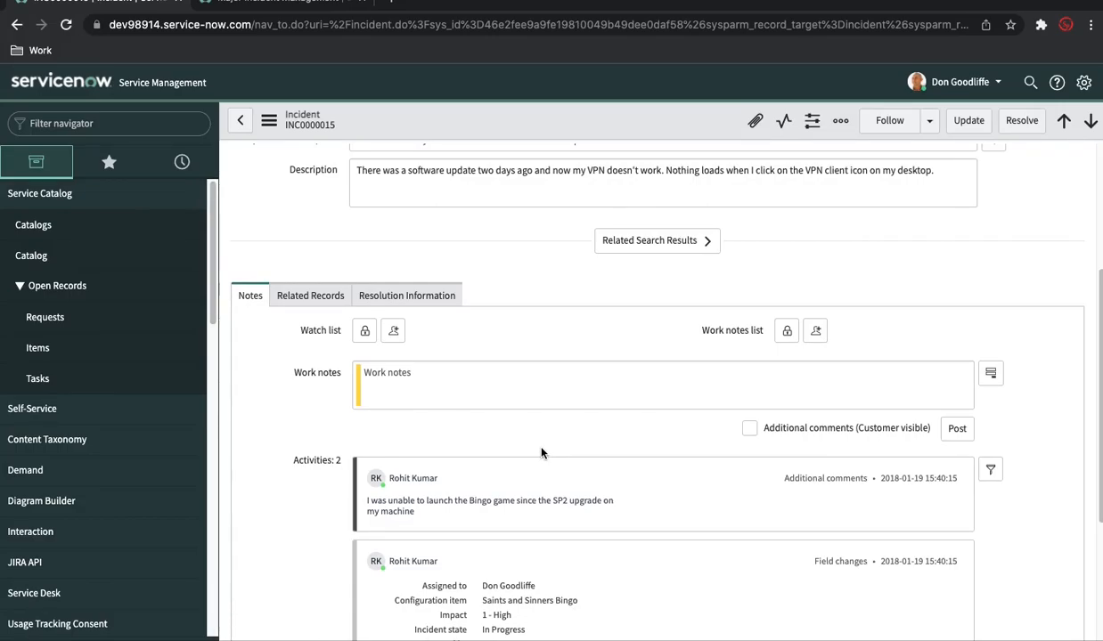
Propose INC0000015 as a major incident with "I am proposing its a major incident." as both work notes and business impact.
right_click(549, 131)
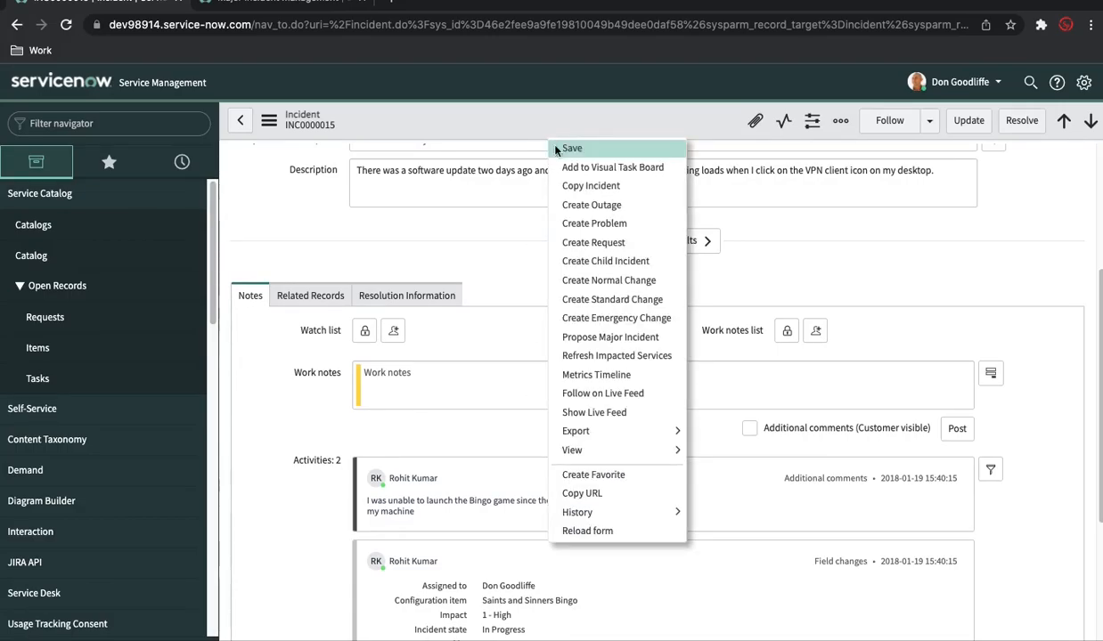
left_click(606, 341)
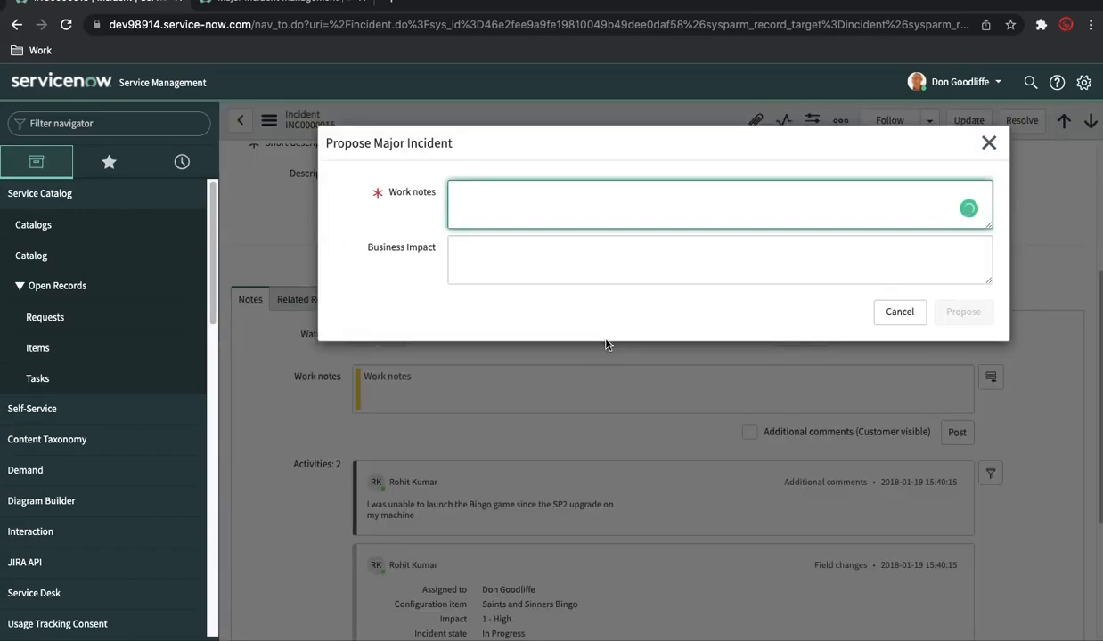
key("ctrl+v")
left_click(619, 278)
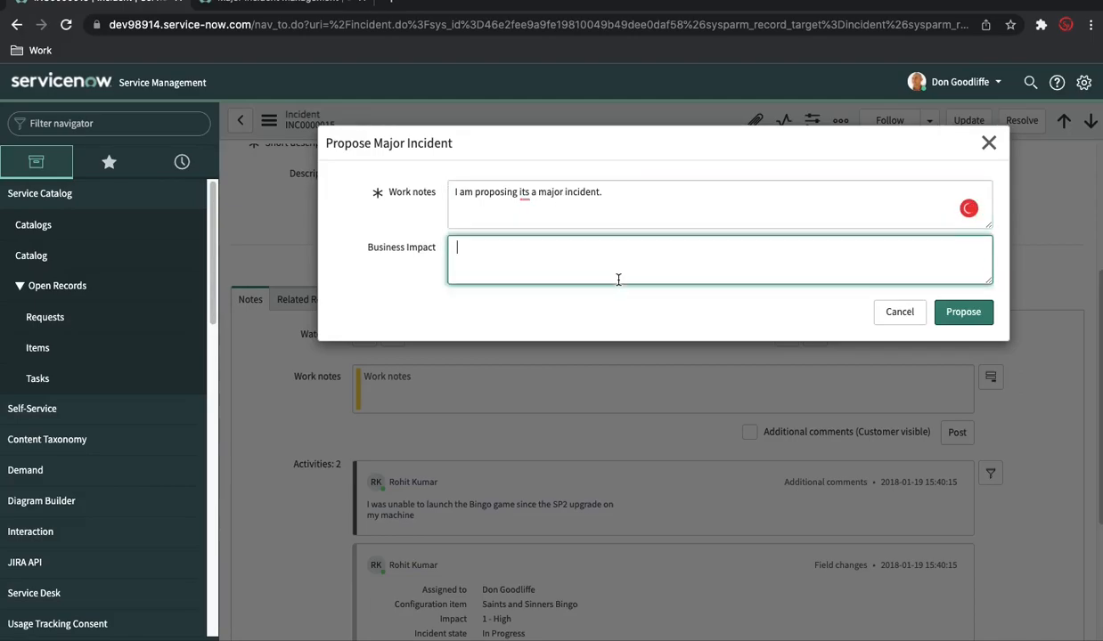
key("ctrl+v")
left_click(979, 315)
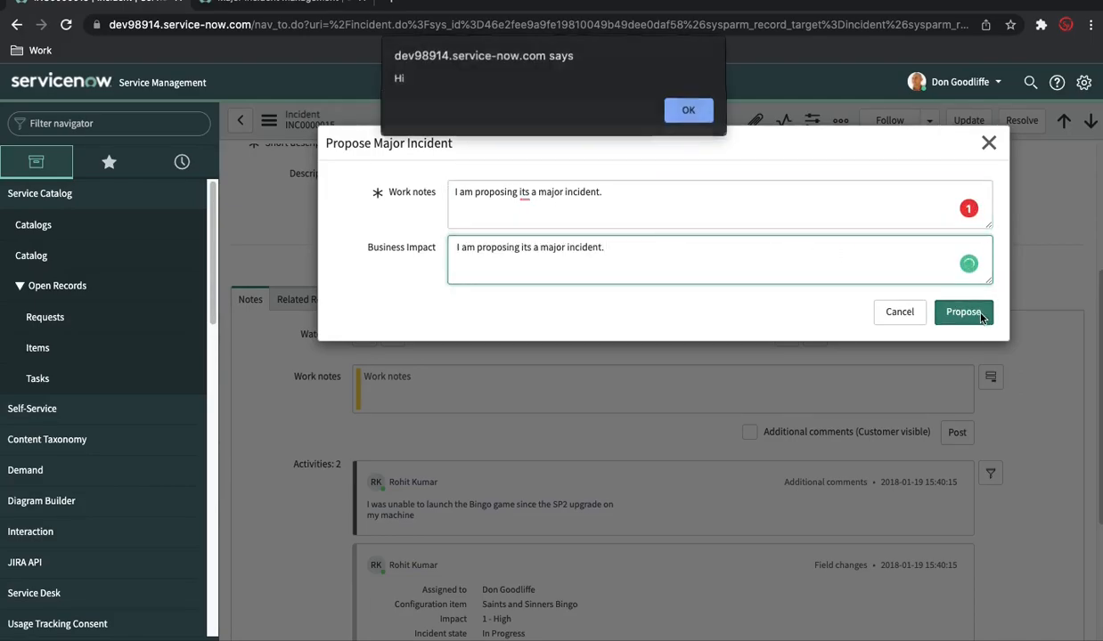
left_click(689, 111)
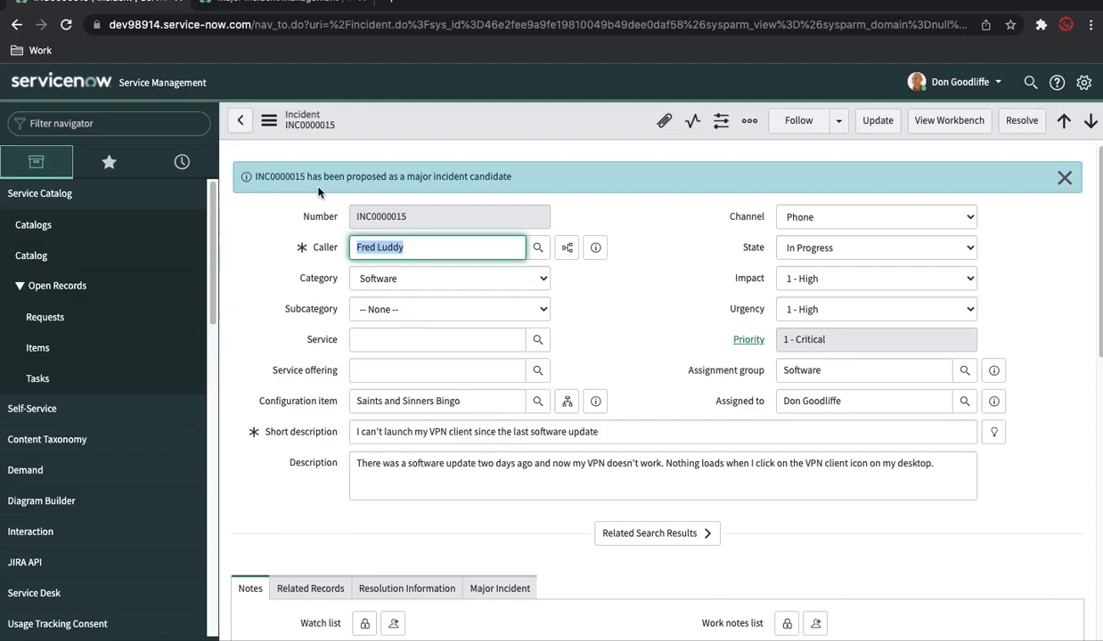
Review the incident's Major Incident details, its Notes activity and the related lists below.
scroll(433, 231, "down", 1)
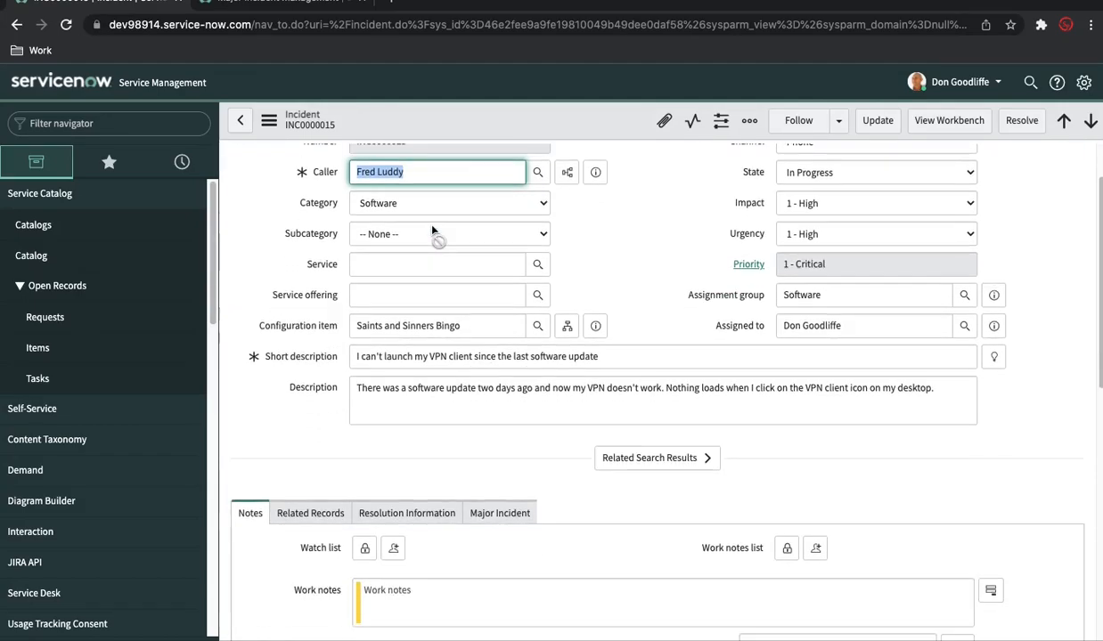
left_click(496, 523)
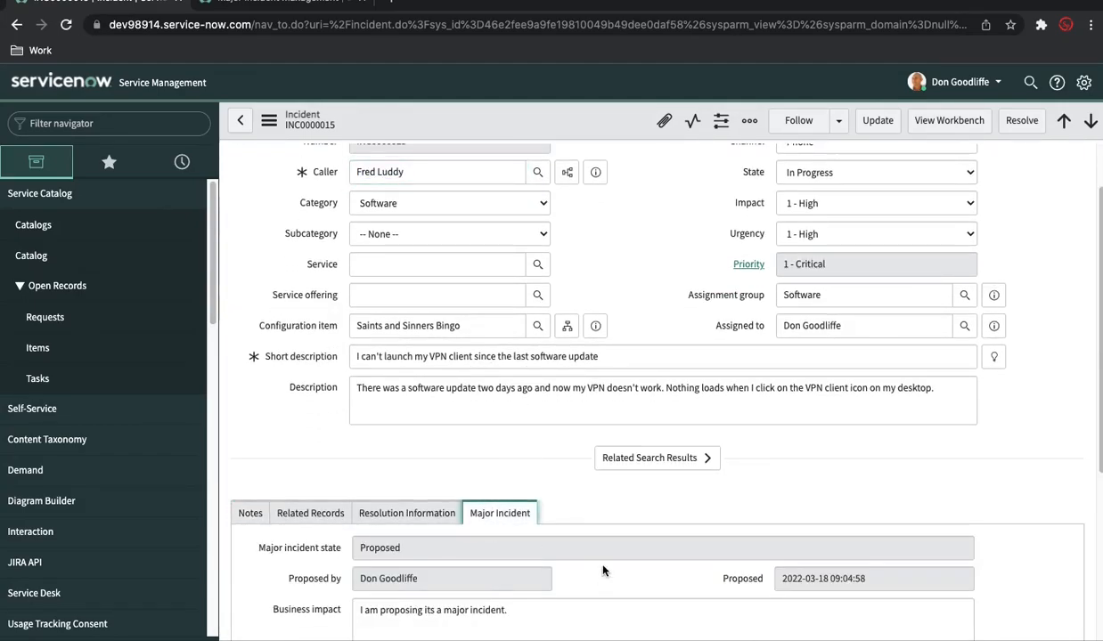
scroll(583, 545, "down", 1)
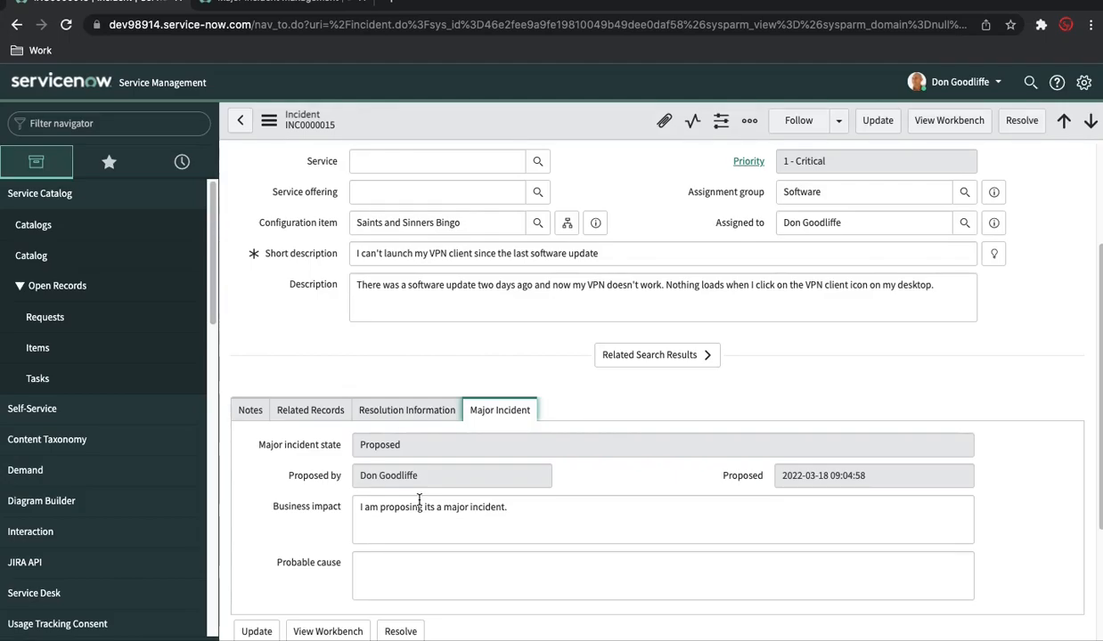
scroll(418, 502, "down", 5)
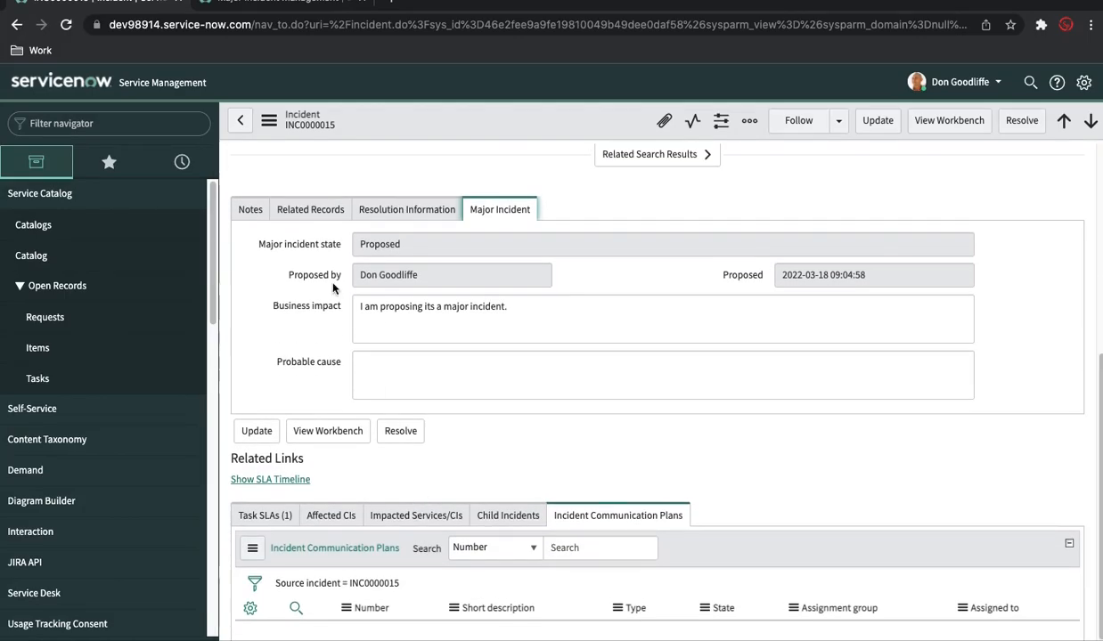
left_click(251, 210)
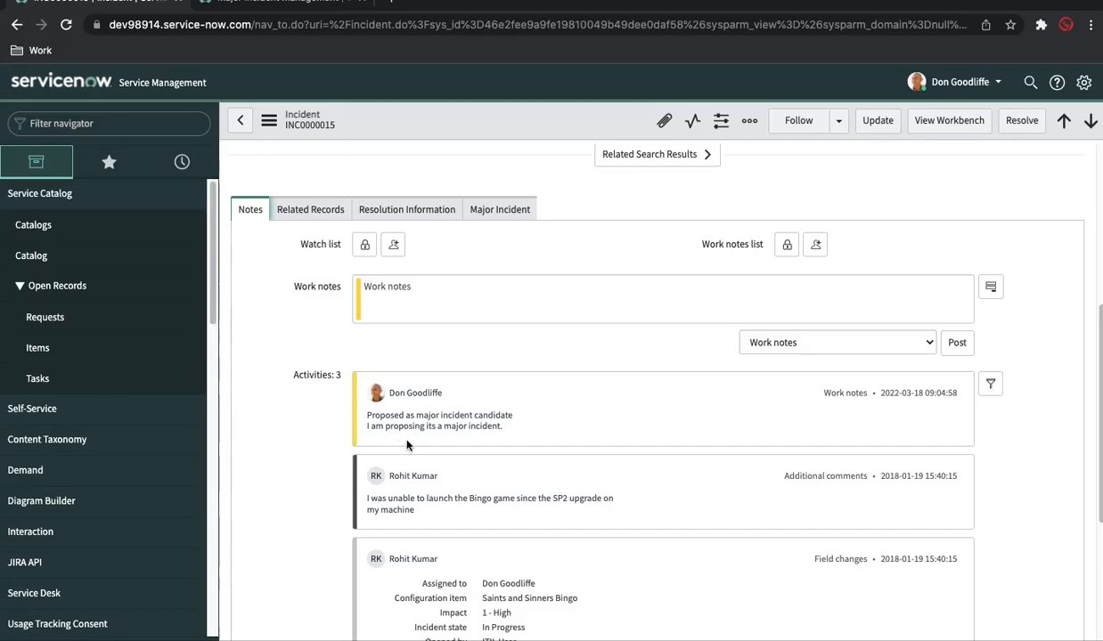
scroll(407, 445, "up", 5)
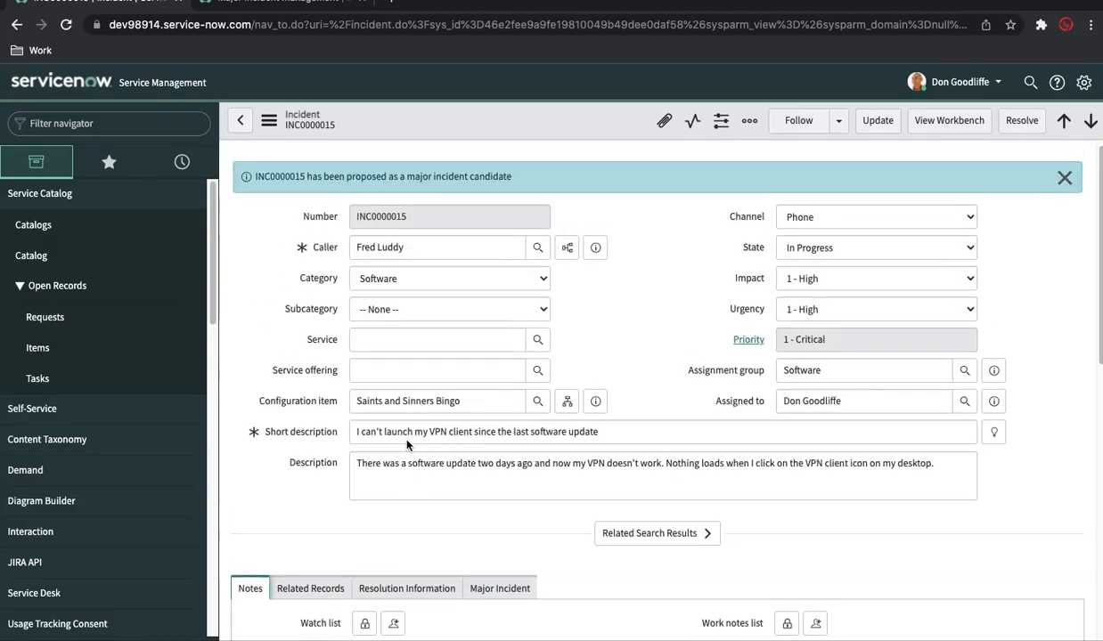
left_click(503, 590)
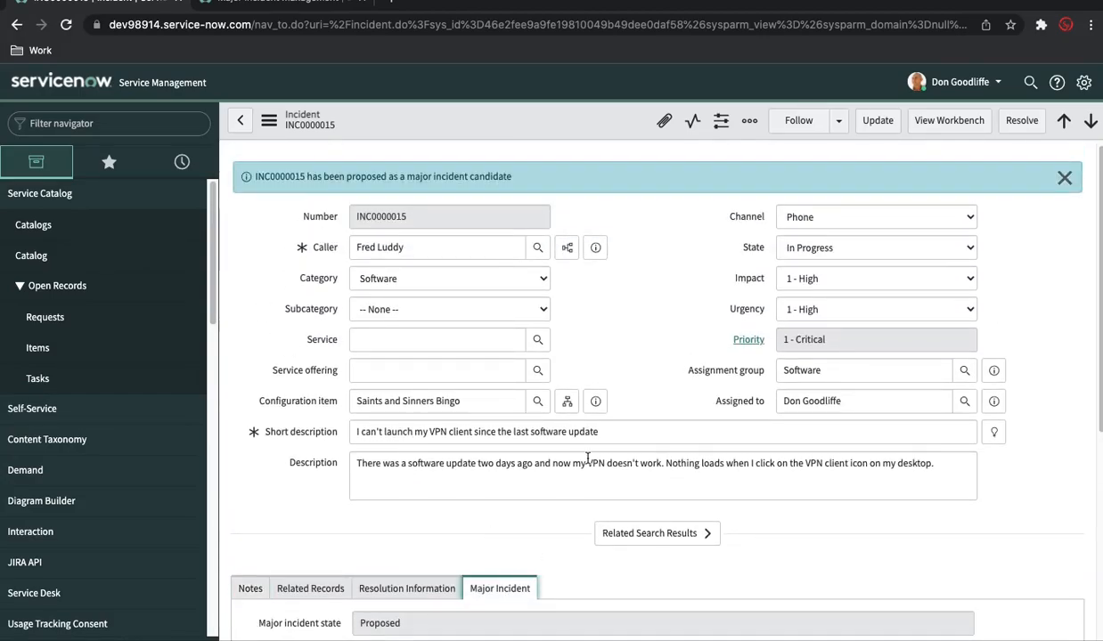
scroll(587, 458, "down", 2)
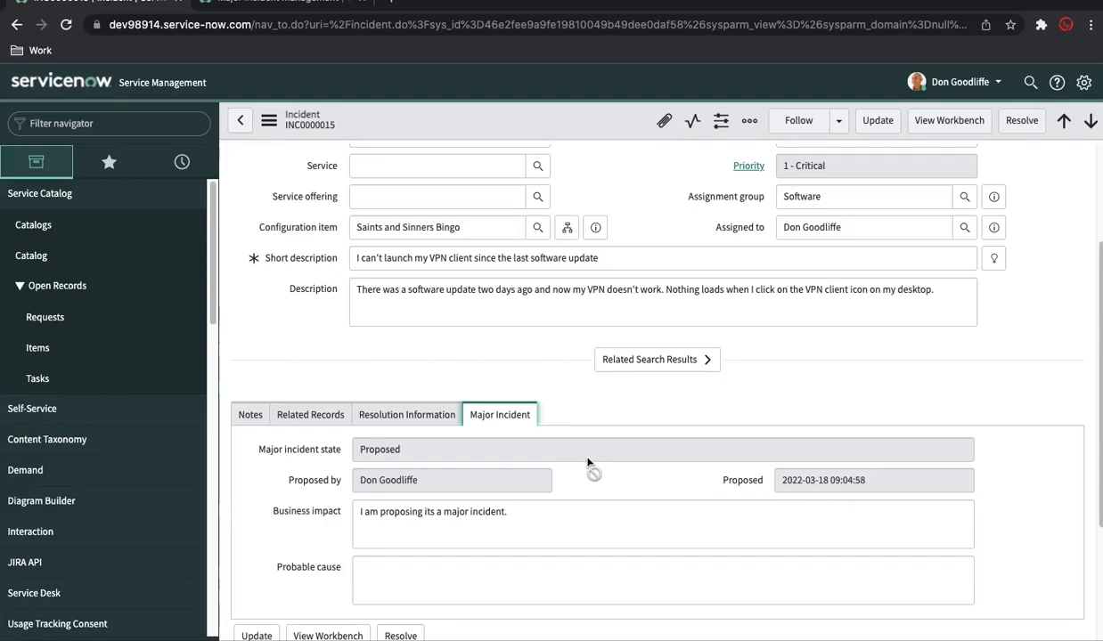
scroll(587, 463, "down", 3)
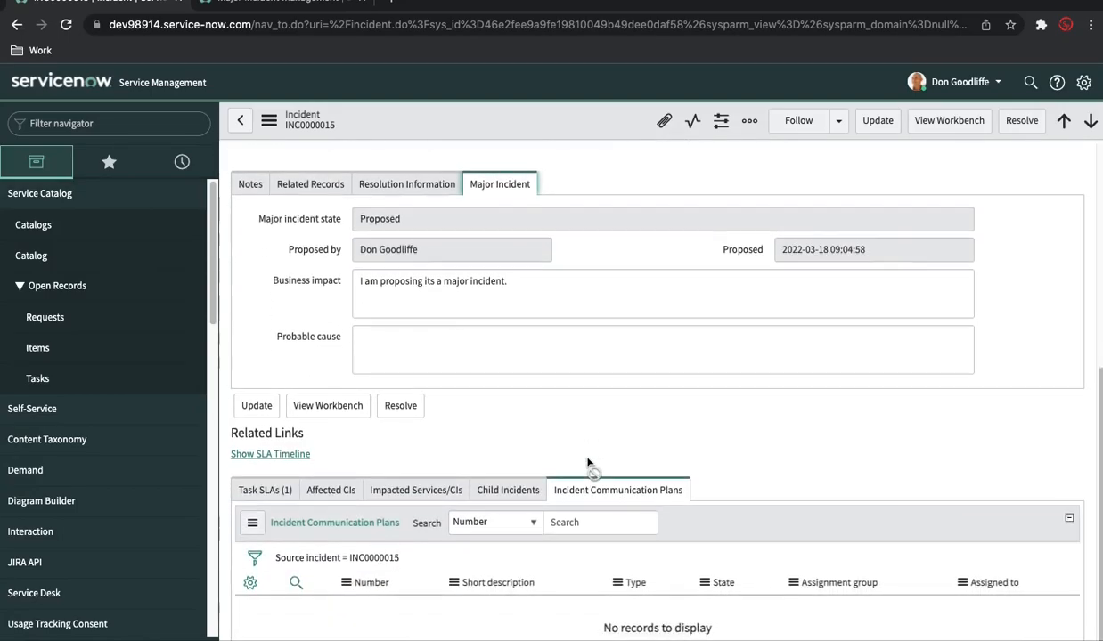
scroll(588, 465, "up", 1)
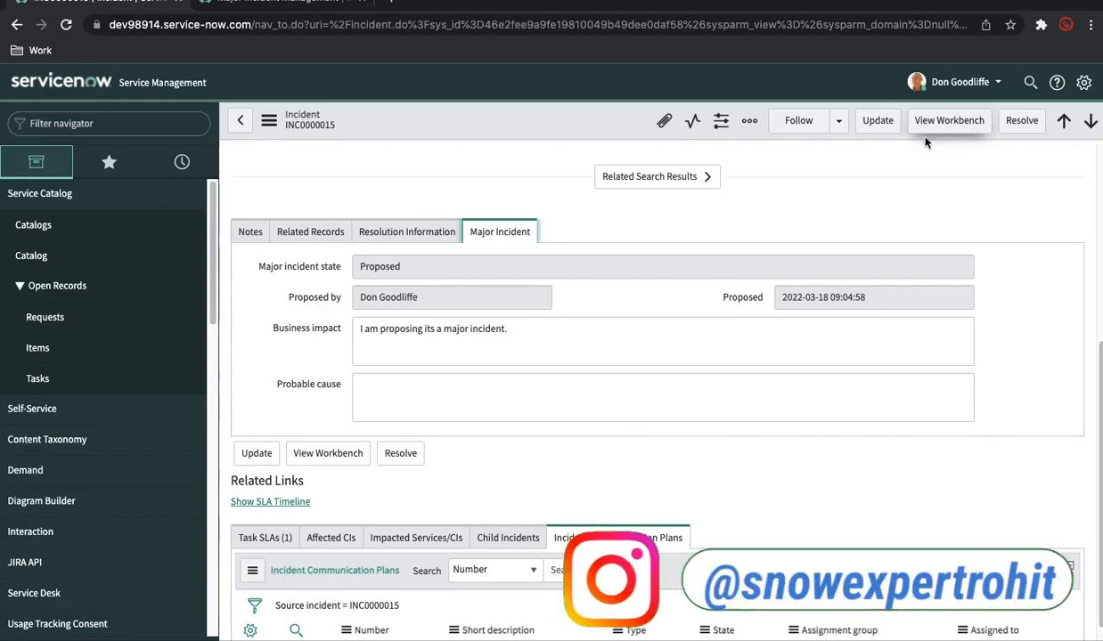
scroll(874, 191, "up", 2)
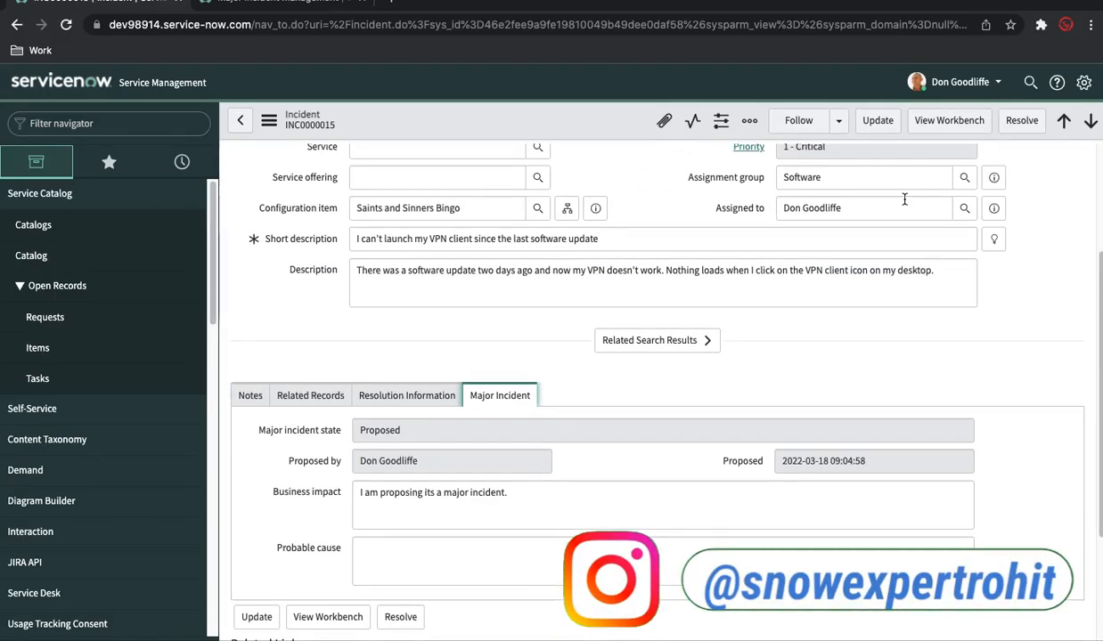
Open the major incident workbench for INC0000015 and review its Summary sections down to Outages and Affected Locations.
left_click(928, 120)
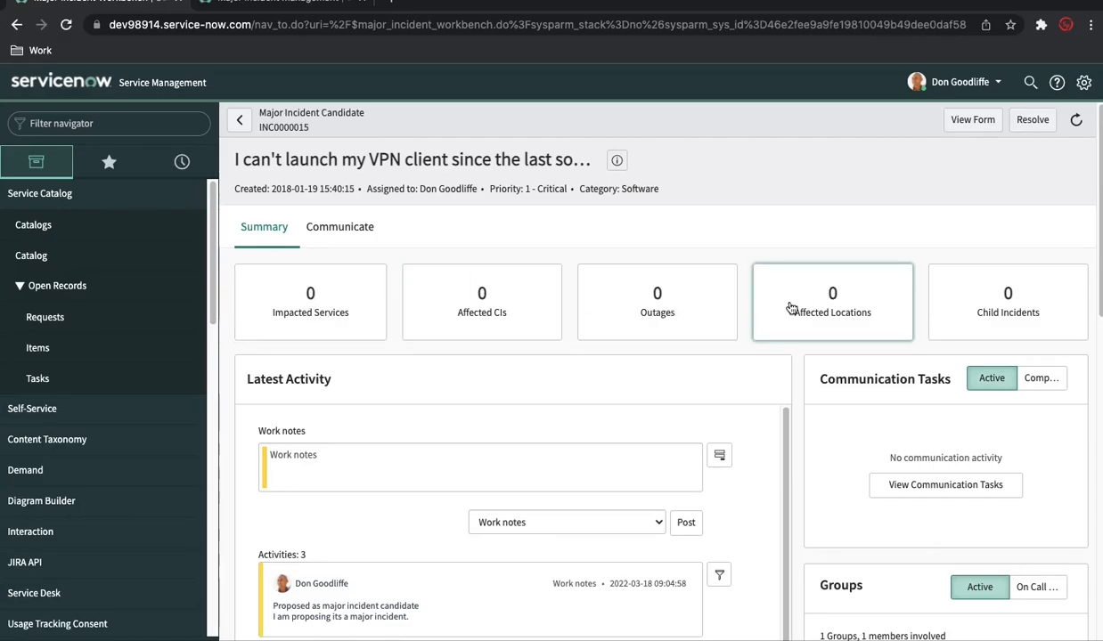
scroll(792, 307, "down", 5)
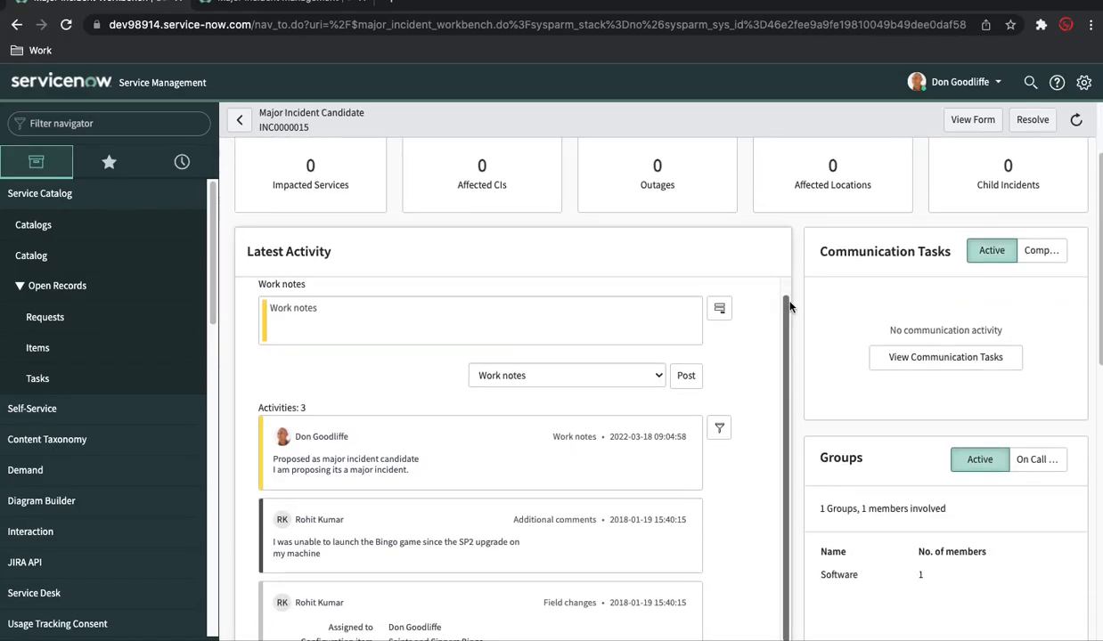
scroll(789, 307, "down", 8)
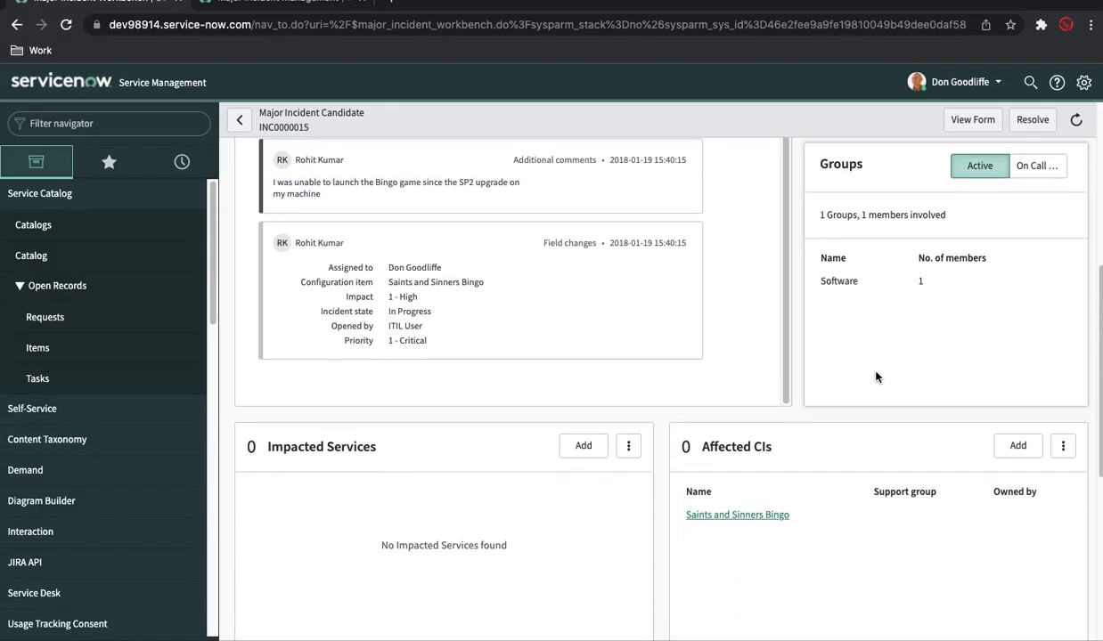
scroll(875, 377, "down", 5)
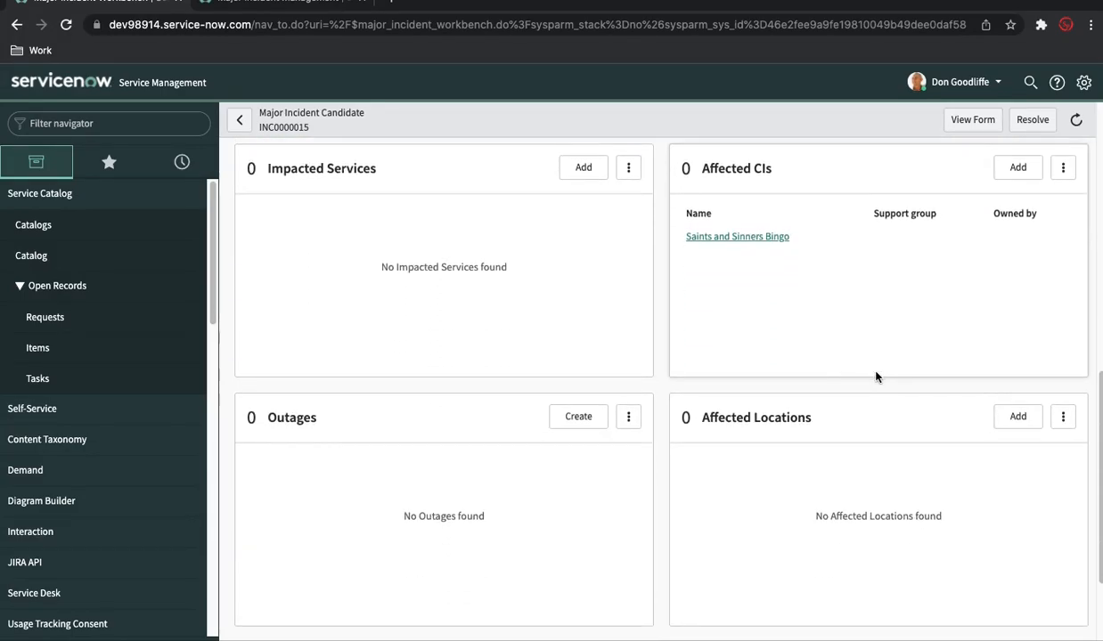
Review the workbench's Child Incidents and Incident Tasks sections and its Communicate page with communication tasks, groups and work notes.
scroll(875, 377, "down", 2)
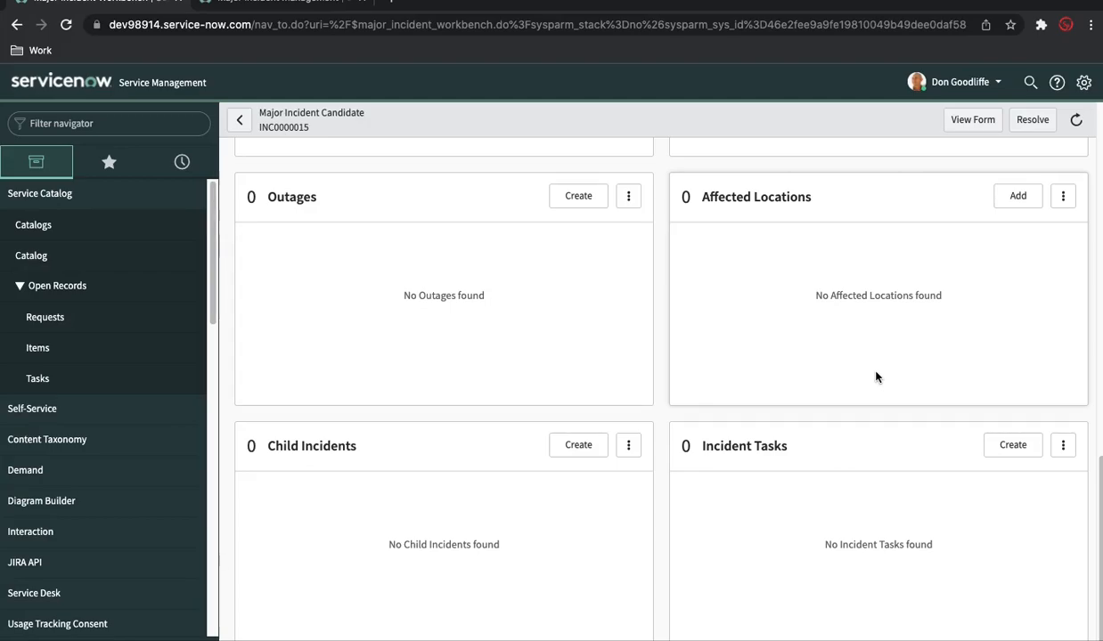
scroll(875, 377, "up", 2)
scroll(695, 415, "up", 5)
scroll(695, 415, "up", 4)
left_click(348, 229)
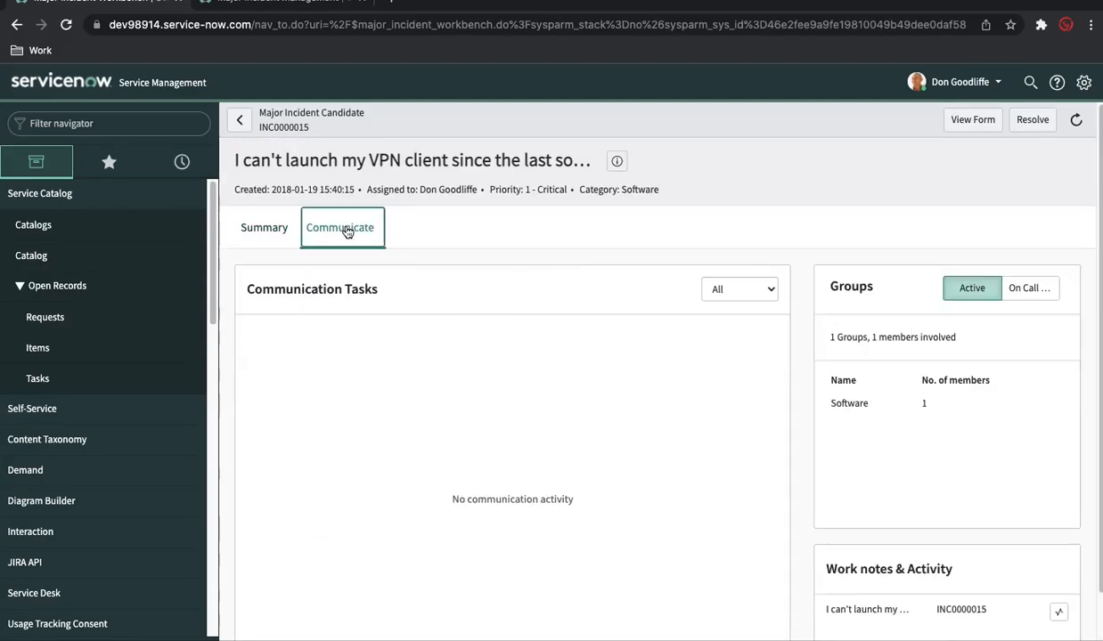
scroll(826, 412, "down", 2)
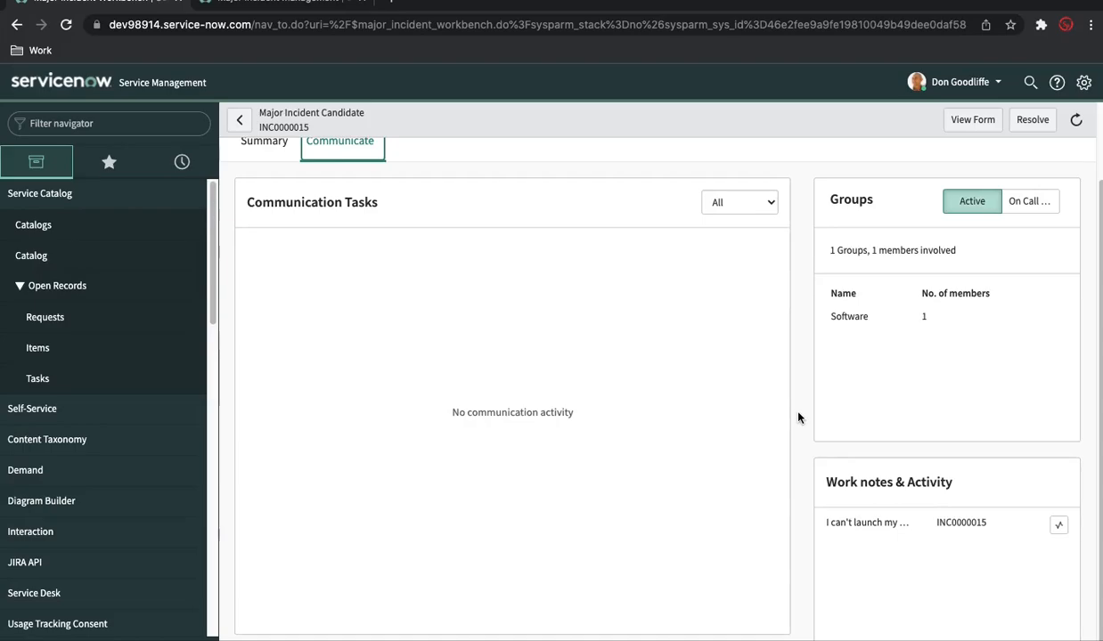
scroll(701, 366, "up", 2)
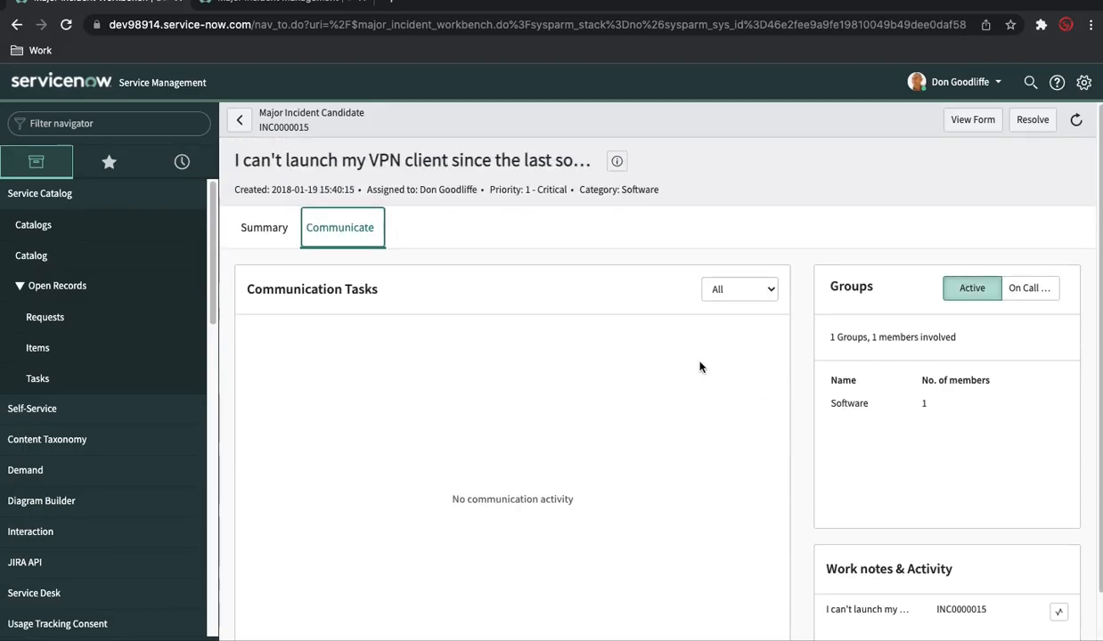
Return to the INC0000015 incident form and check which record actions are available to its assignee.
left_click(969, 129)
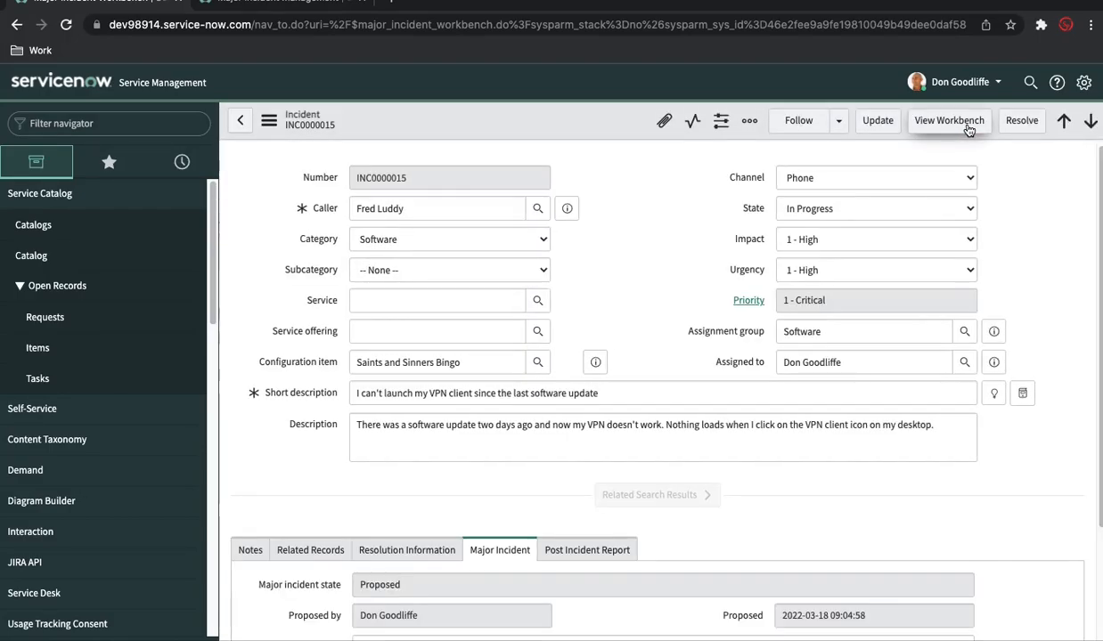
right_click(589, 132)
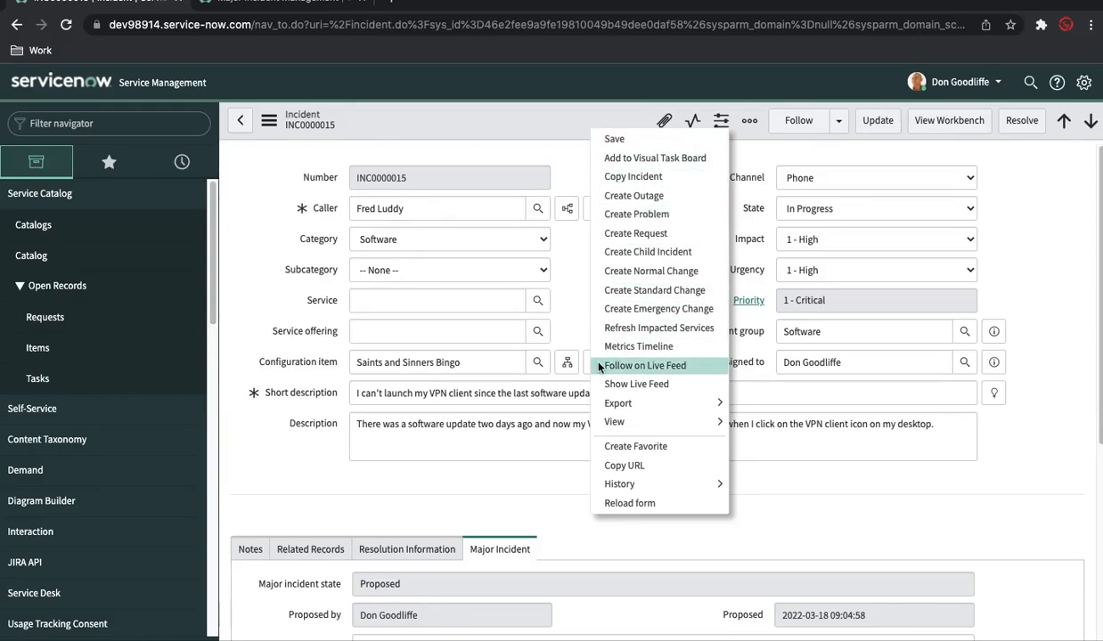
left_click(788, 88)
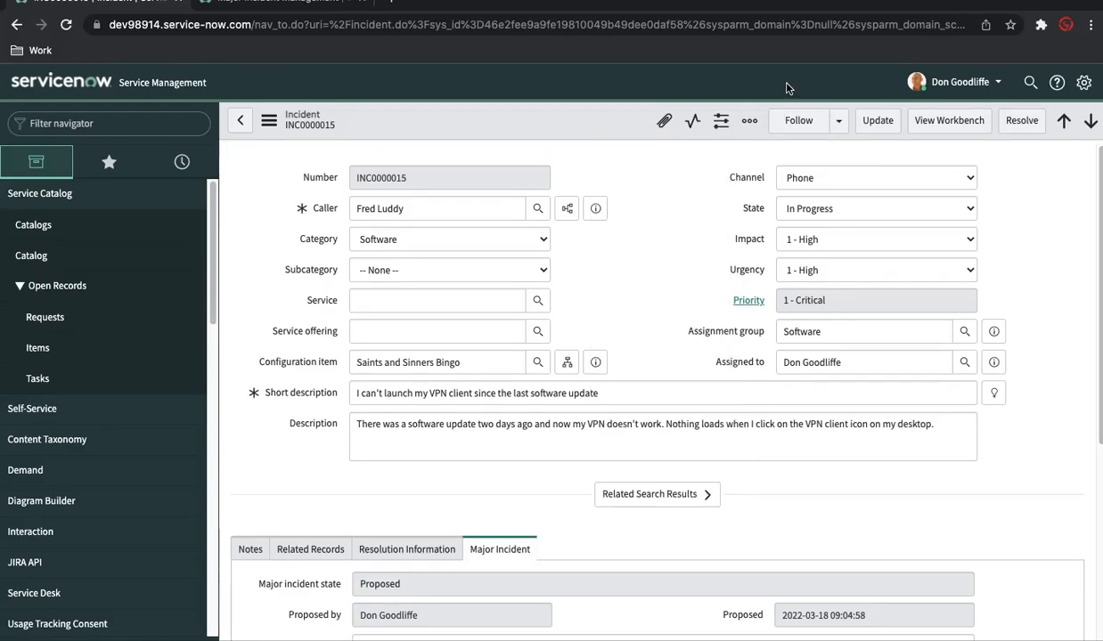
Switch back from the impersonated assignee to the administrator account and open the Roles list (sys_user_role).
left_click(963, 83)
left_click(950, 129)
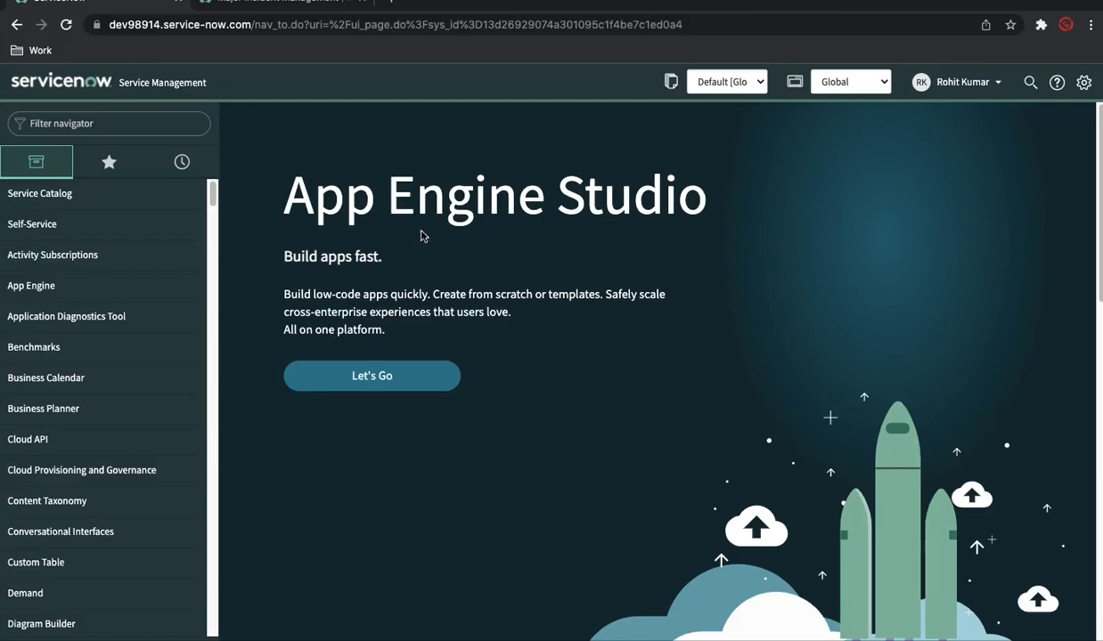
left_click(173, 115)
type("sy")
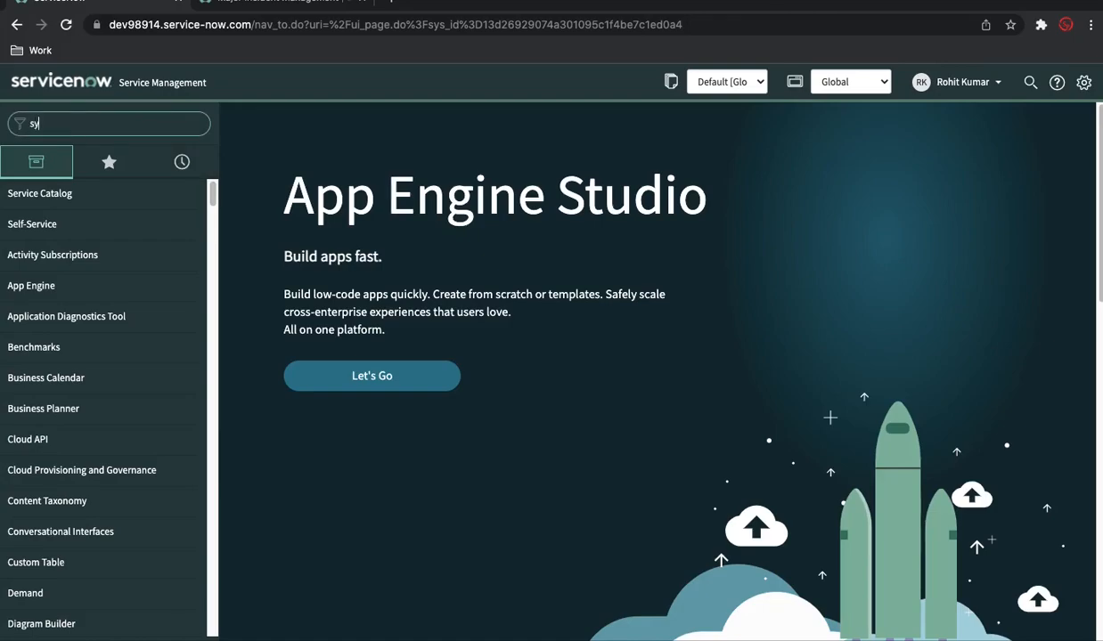
type("s")
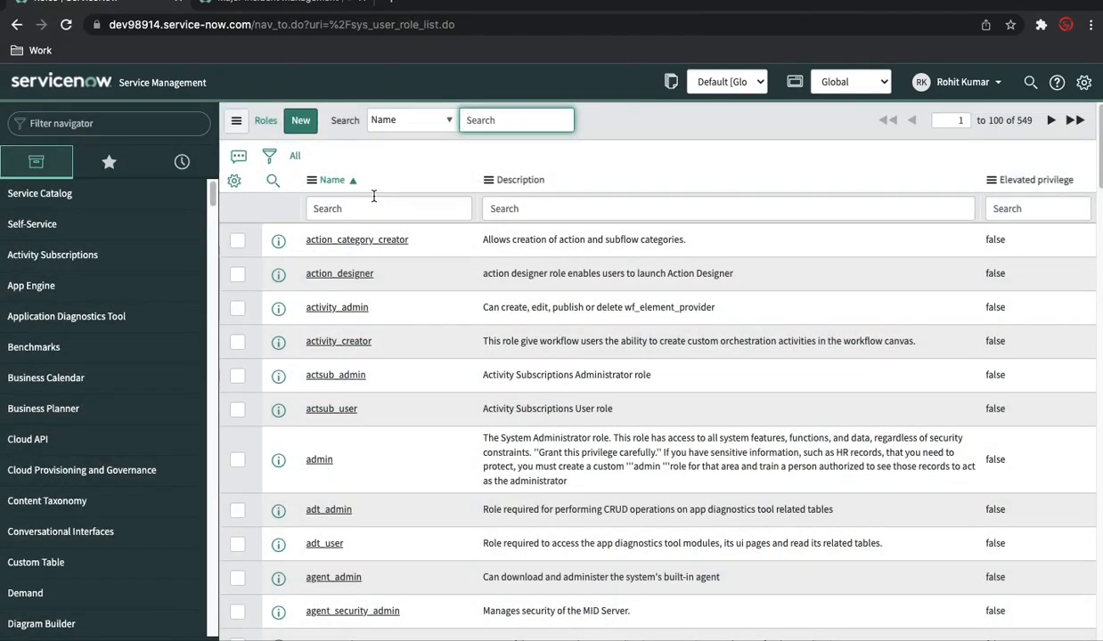
Filter the roles by name with "*major" and open the major_incident_manager role.
left_click(375, 201)
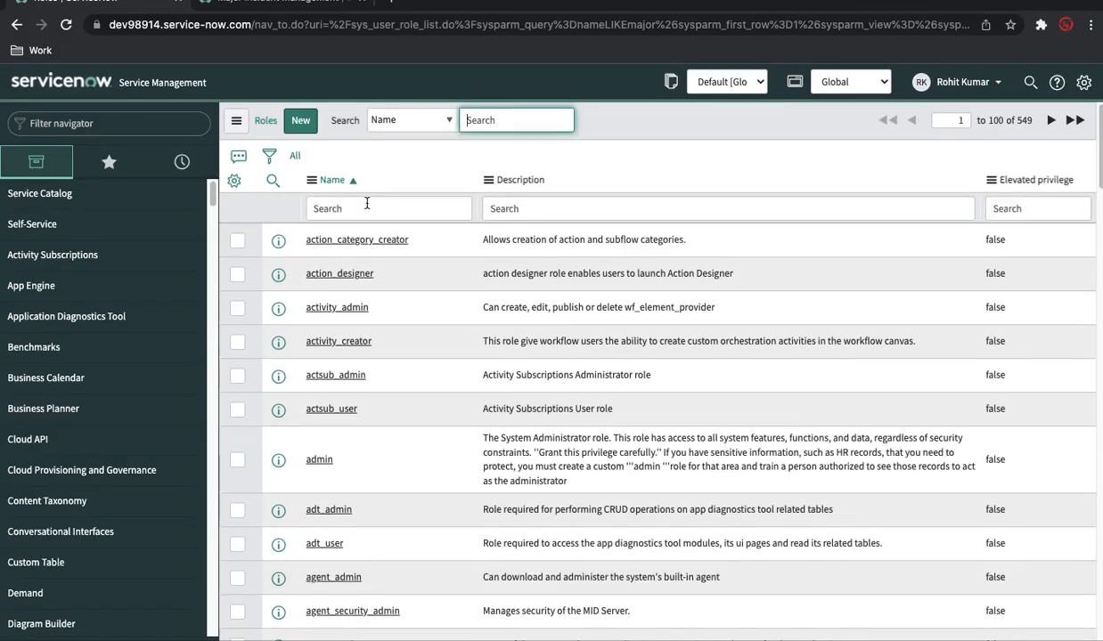
left_click(364, 205)
type("*major")
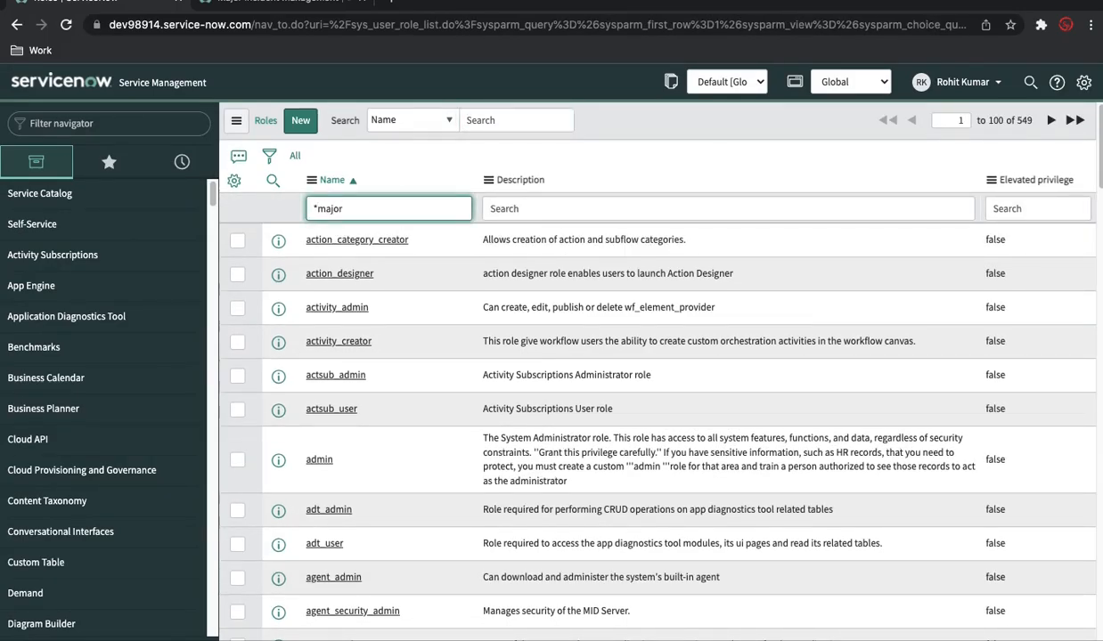
key("Return")
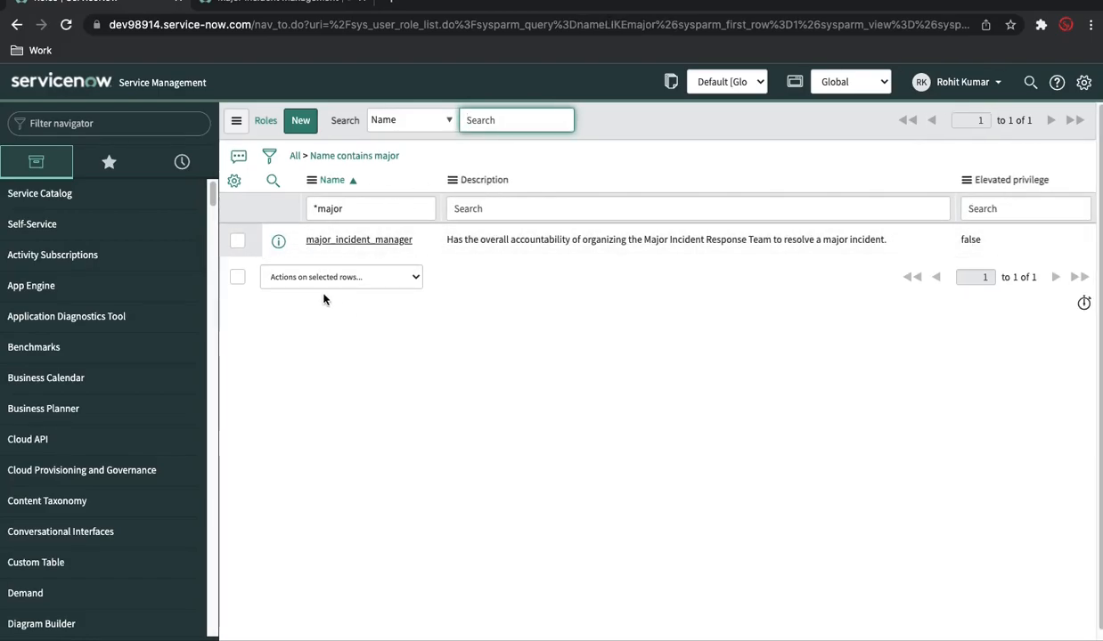
left_click(362, 246)
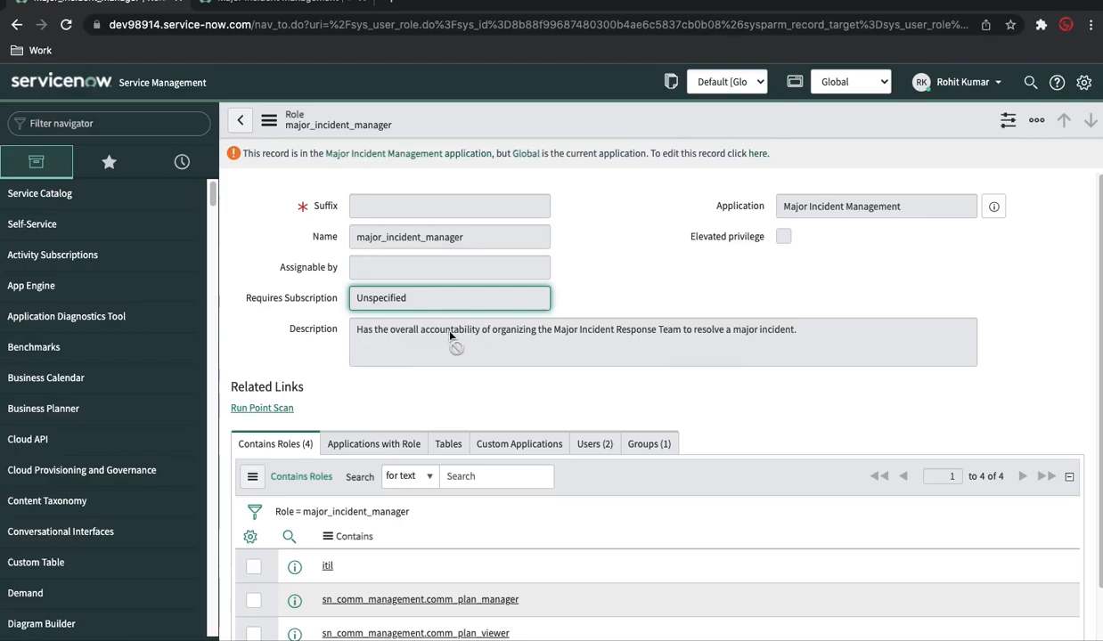
Show the users holding the major_incident_manager role and copy the user name Major Incident Manager.
left_click(595, 444)
scroll(729, 453, "down", 1)
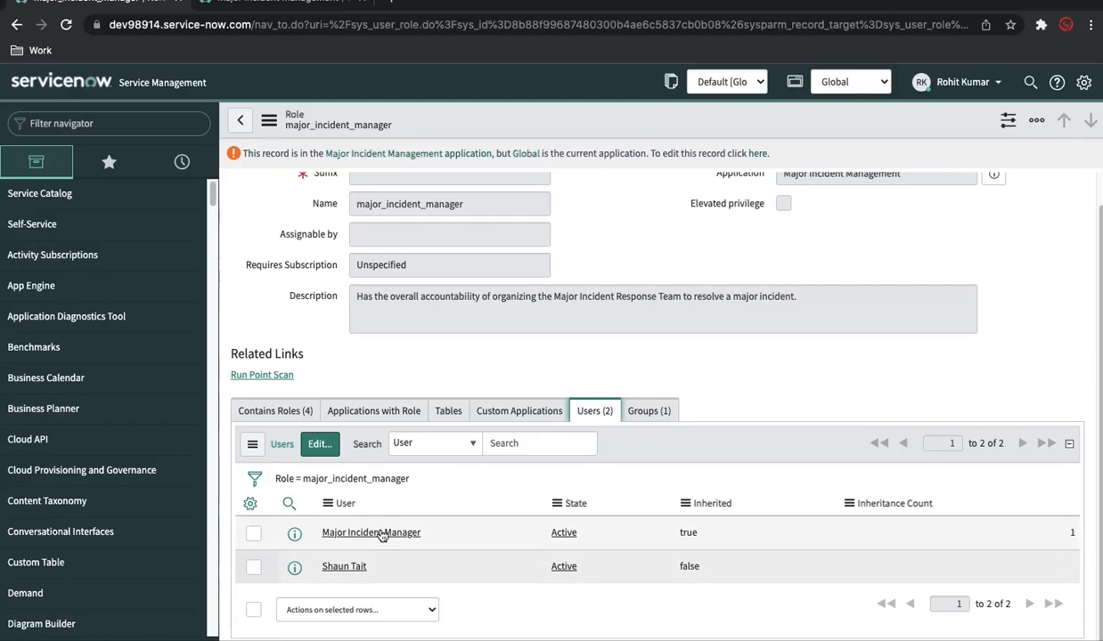
left_click_drag(438, 538, 317, 538)
key("super+c")
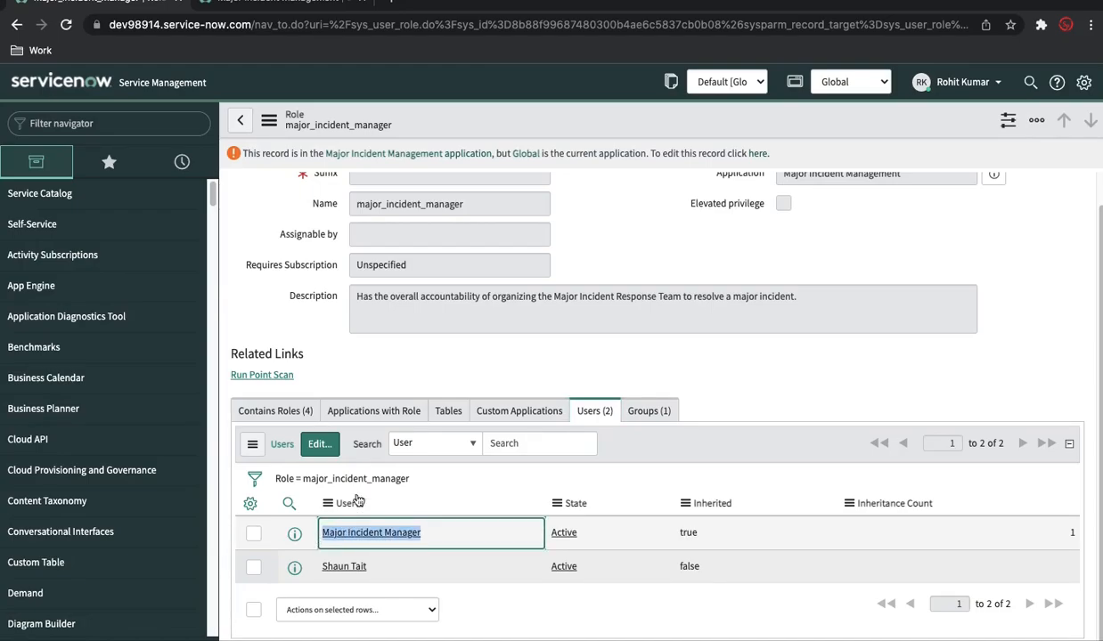
Impersonate the Major Incident Manager user with the copied name.
left_click(947, 93)
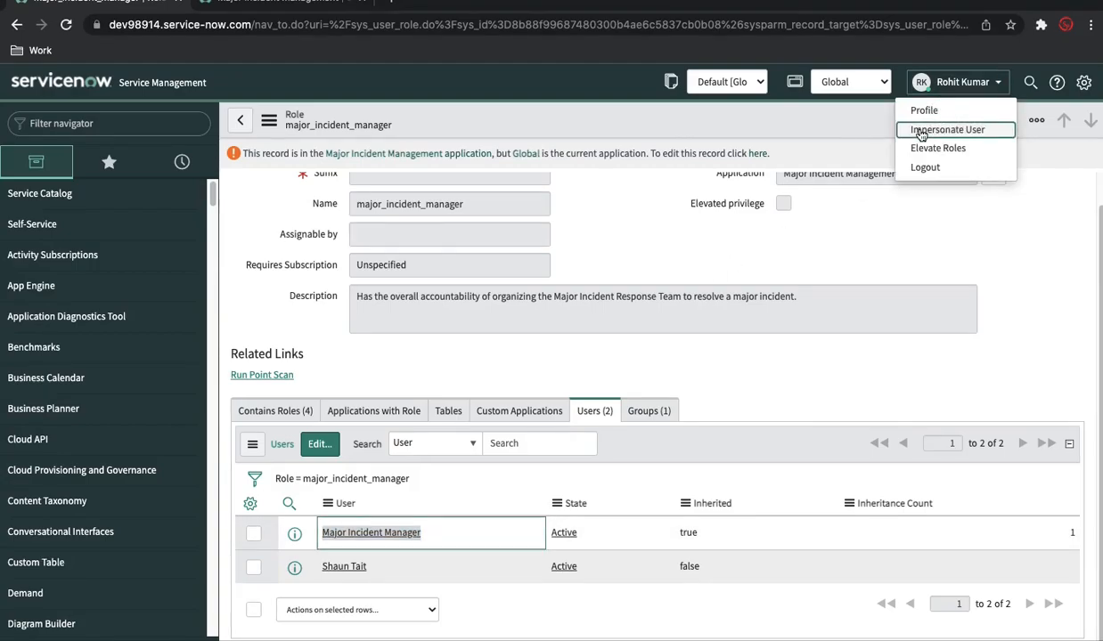
left_click(925, 131)
left_click(587, 150)
key("super+v")
left_click(507, 209)
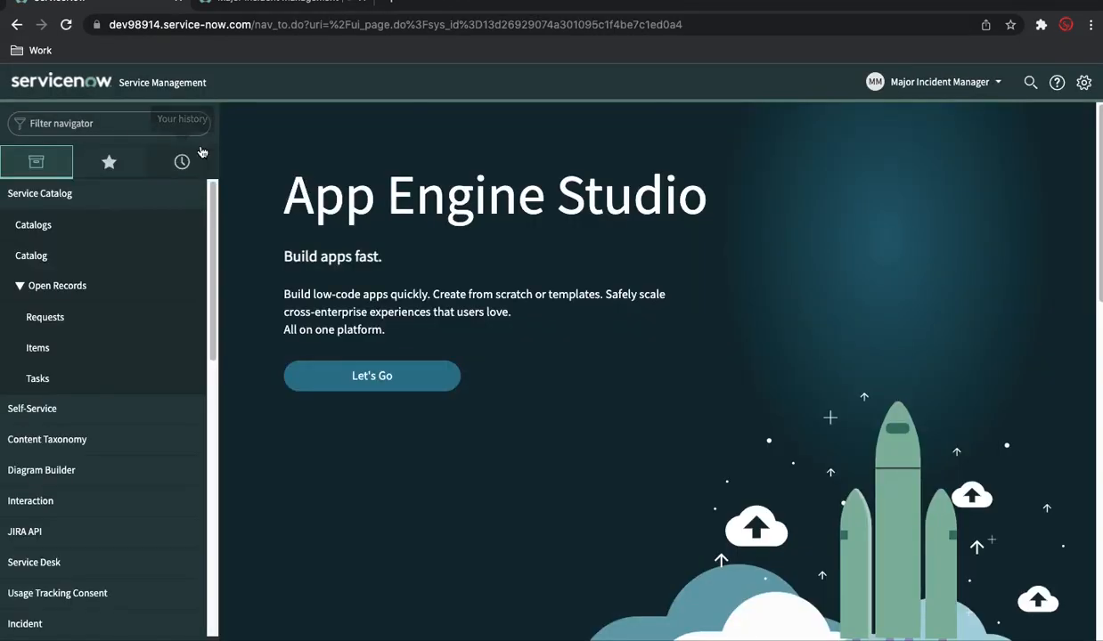
Find the Major Incidents modules with "major", open their Overview dashboard and review its counts and charts.
left_click(135, 125)
type("major")
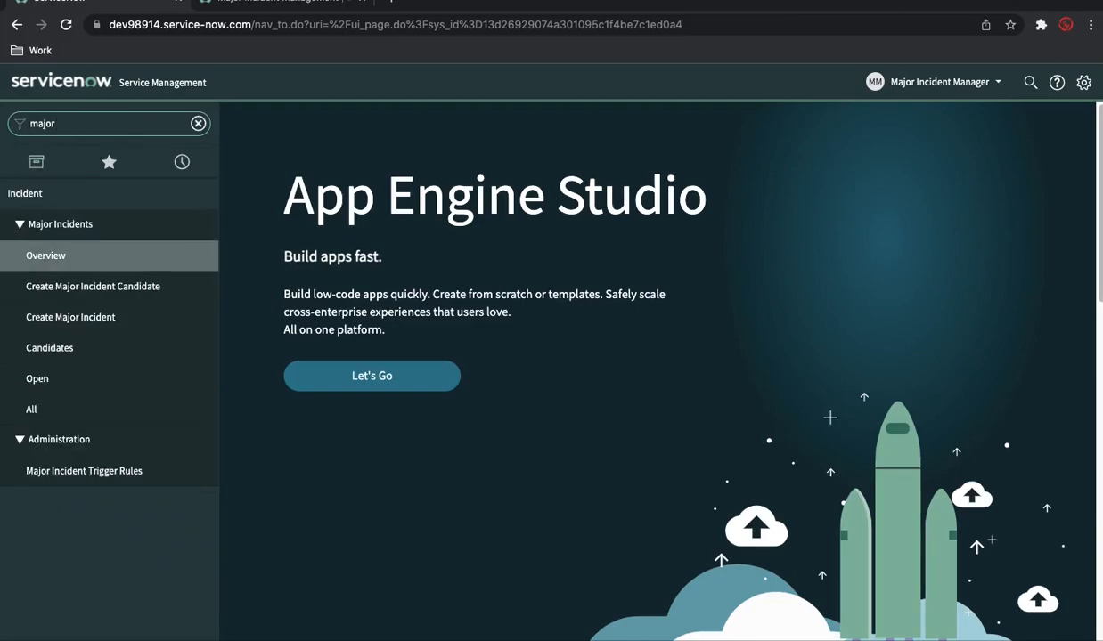
left_click(76, 269)
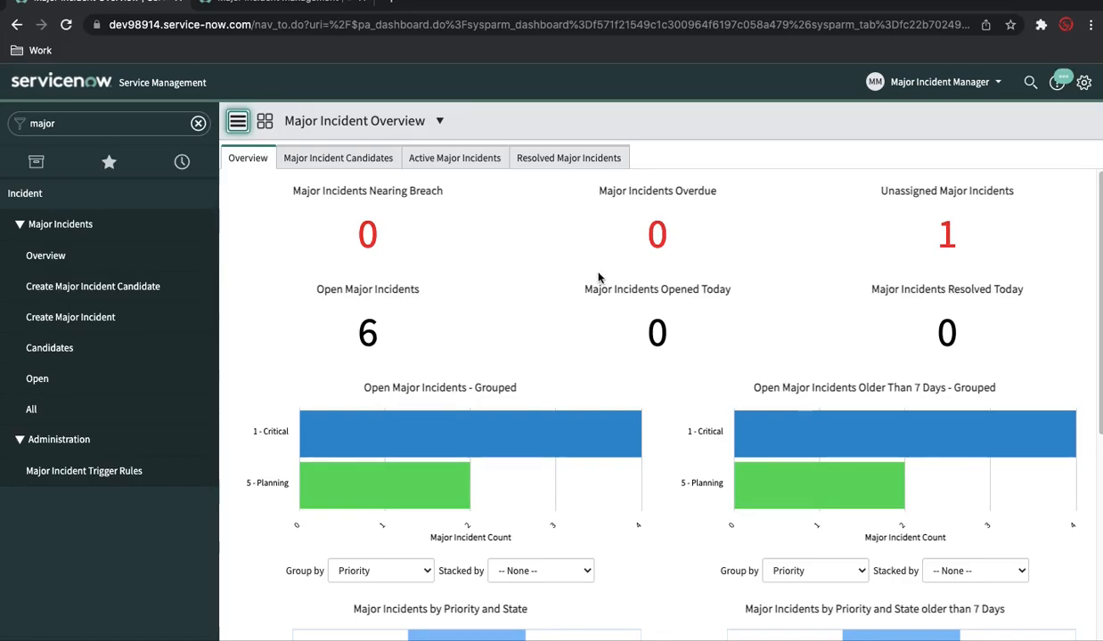
scroll(574, 297, "down", 3)
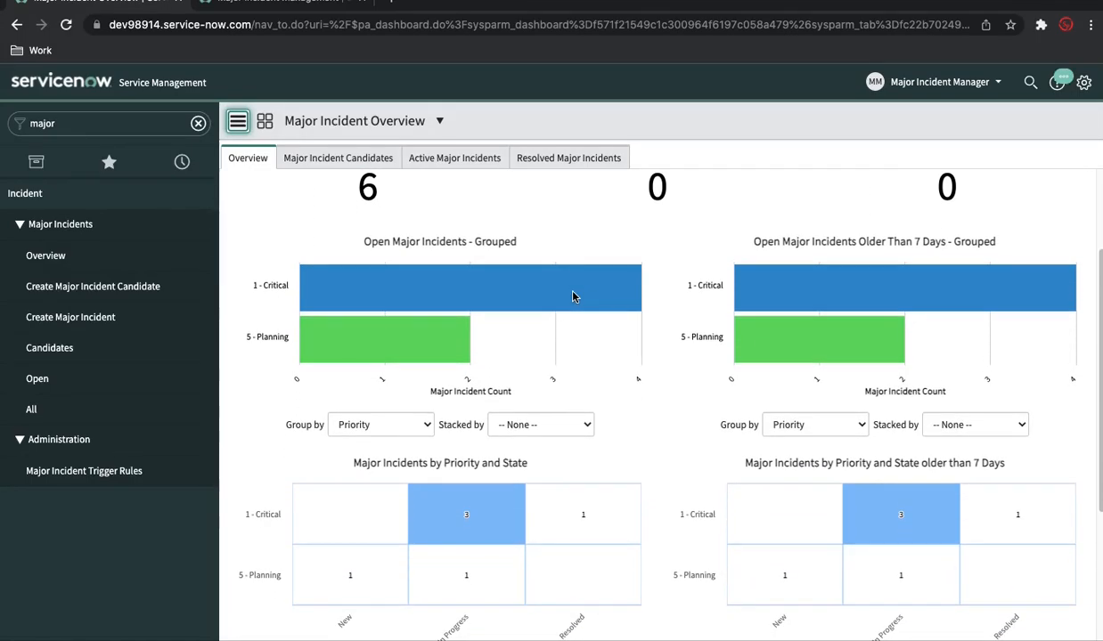
scroll(573, 300, "up", 3)
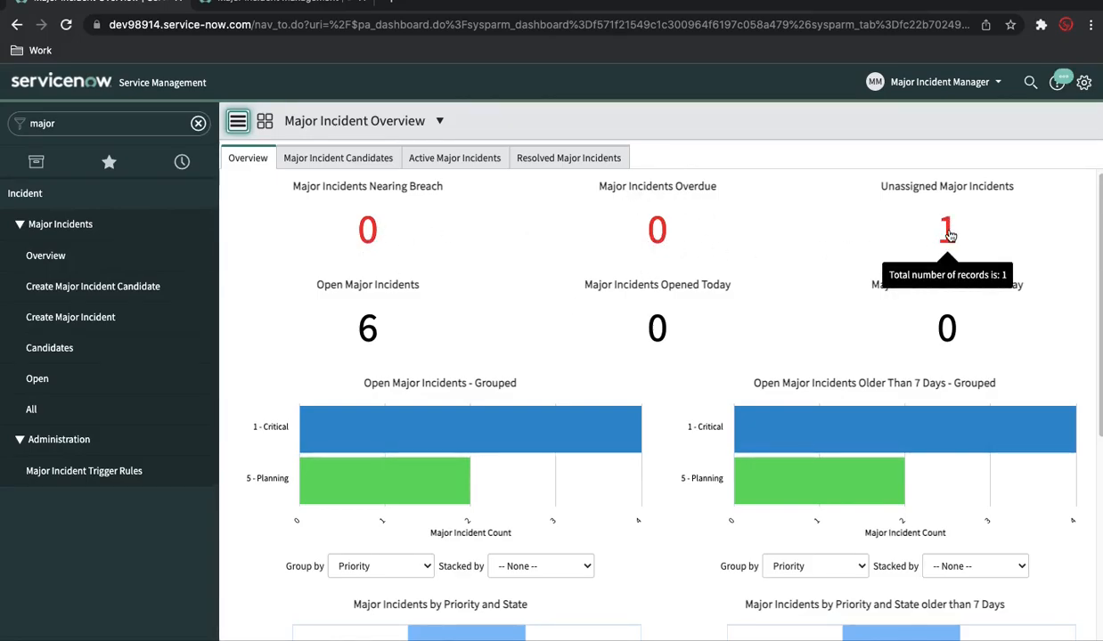
scroll(393, 425, "down", 1)
scroll(392, 426, "down", 5)
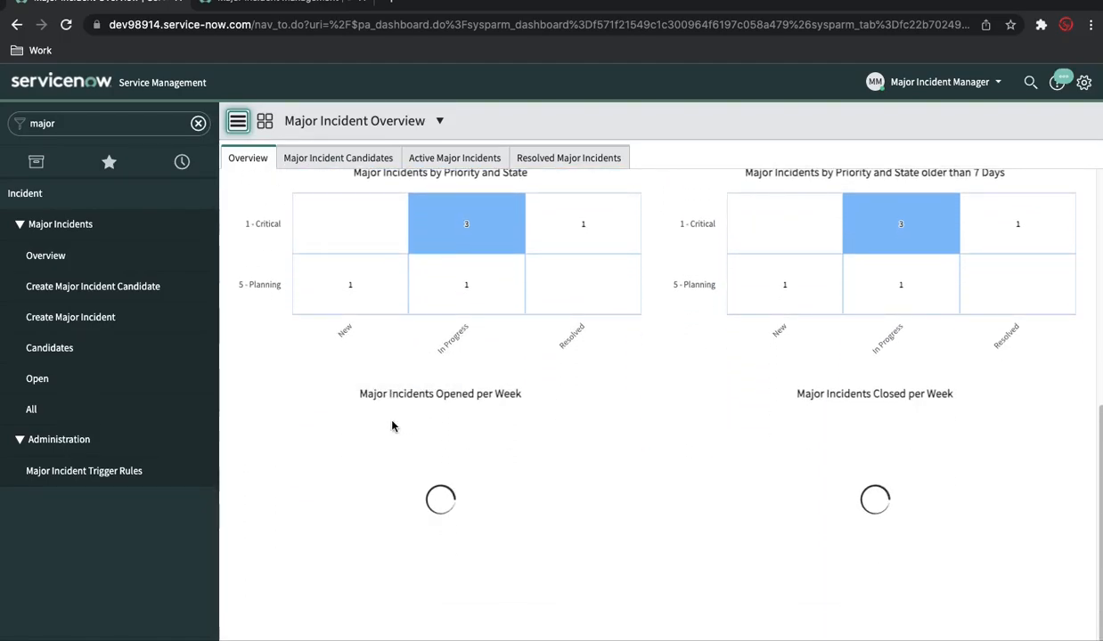
scroll(392, 426, "up", 5)
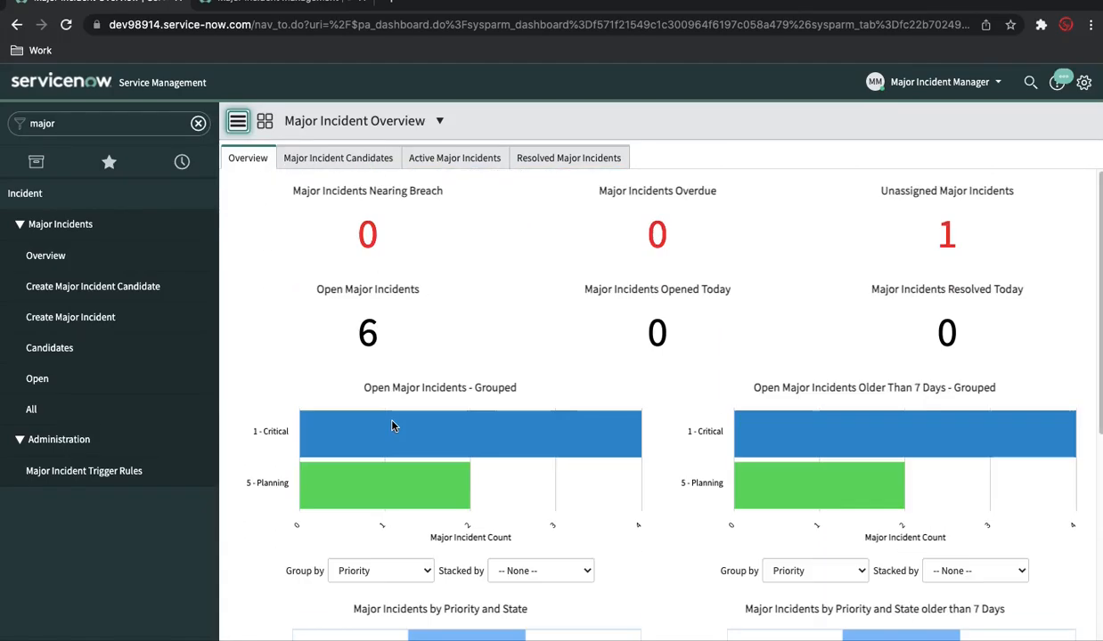
Look through the dashboard's candidate, active and resolved major incident lists, ending on the candidates.
left_click(344, 165)
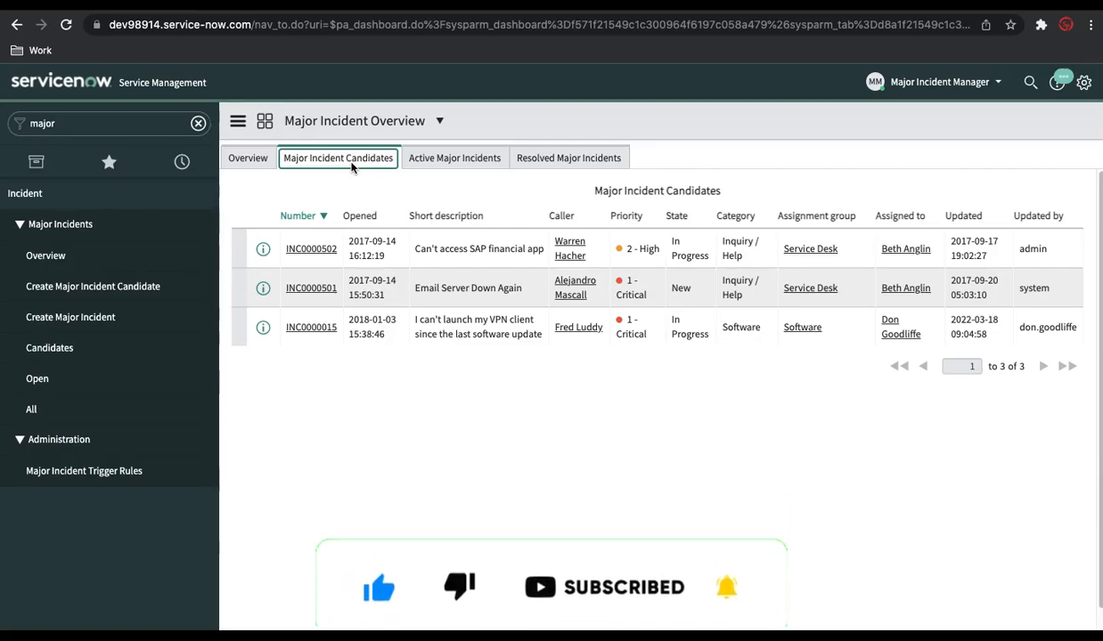
left_click(446, 164)
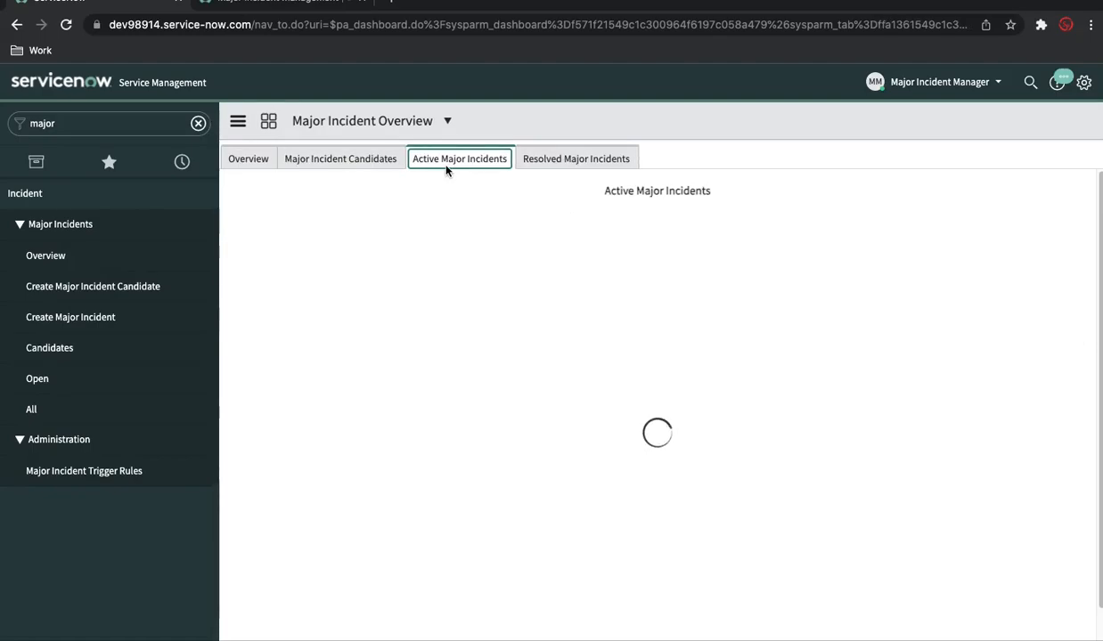
left_click(560, 160)
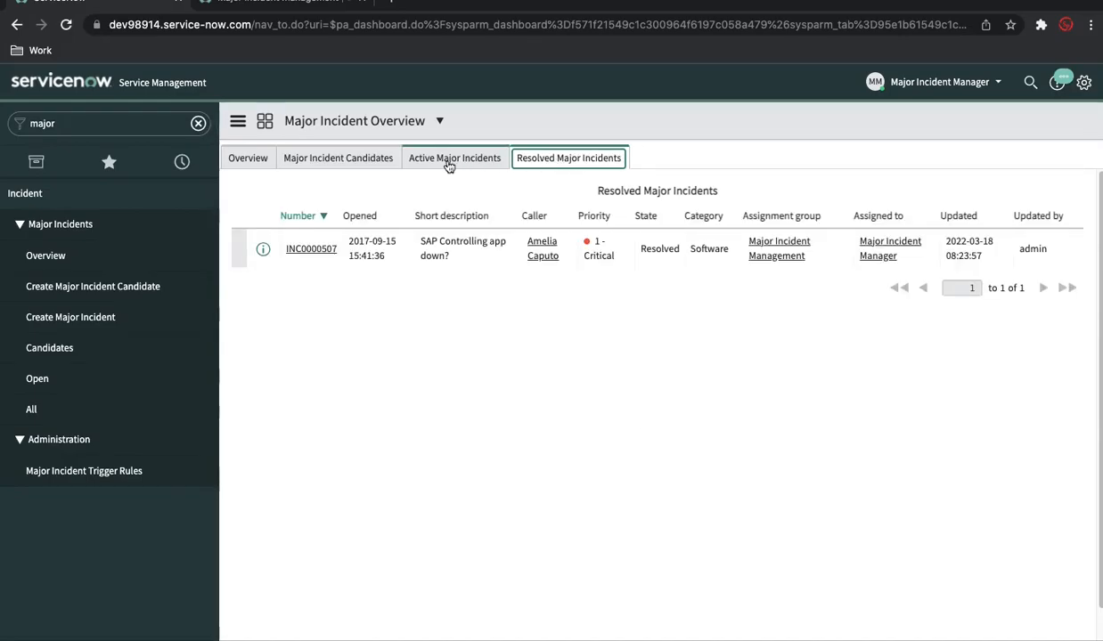
left_click(333, 161)
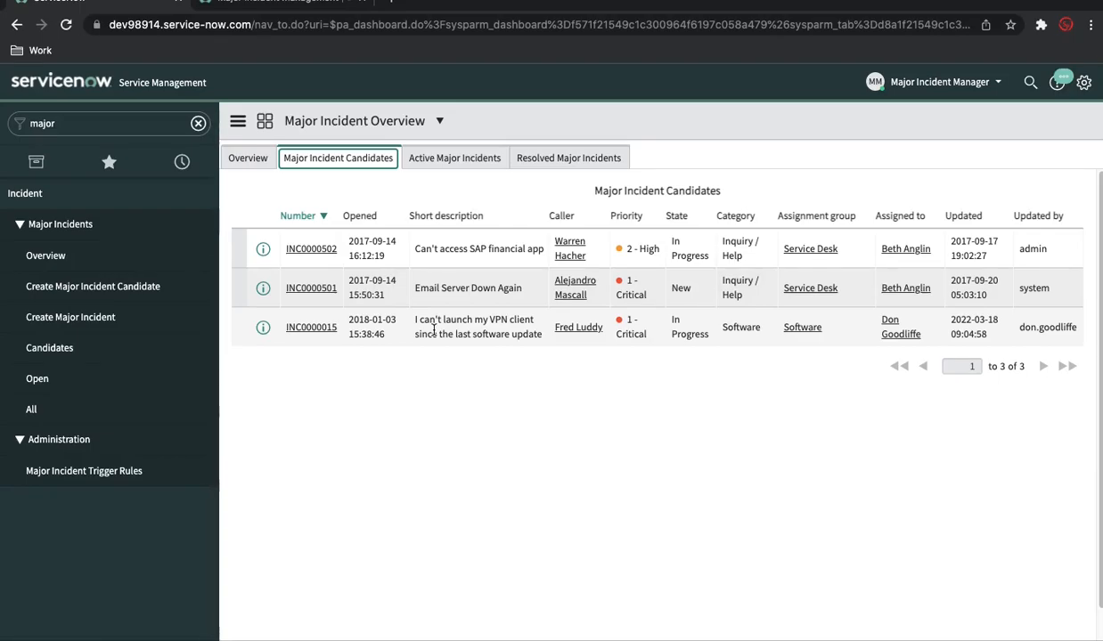
Open candidate INC0000015 and check its record actions for promoting or rejecting the major incident candidate.
left_click(309, 328)
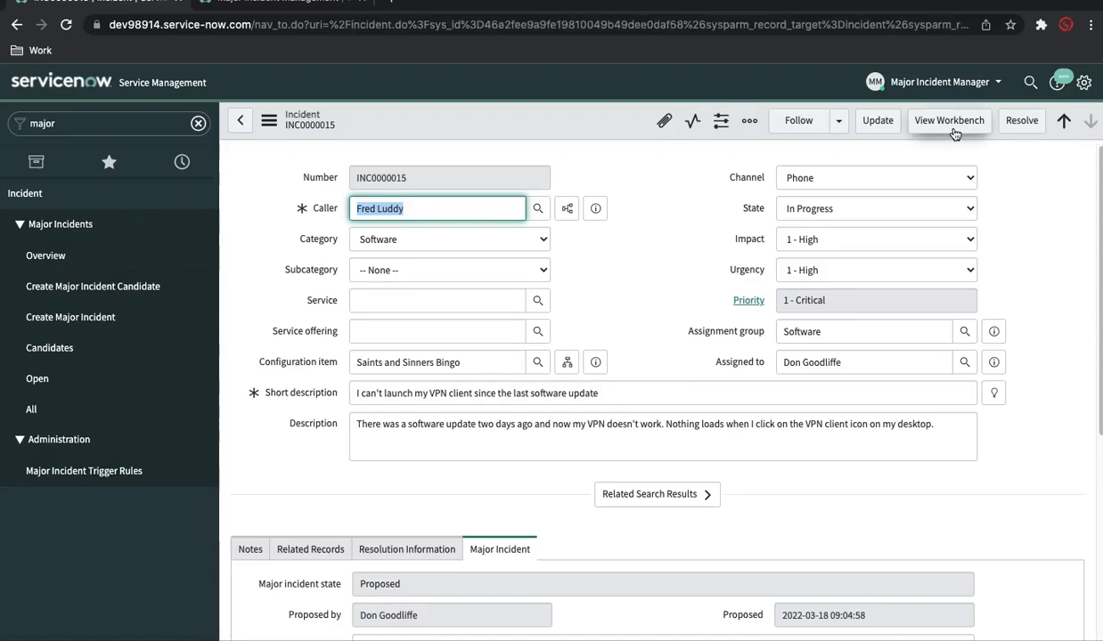
right_click(616, 122)
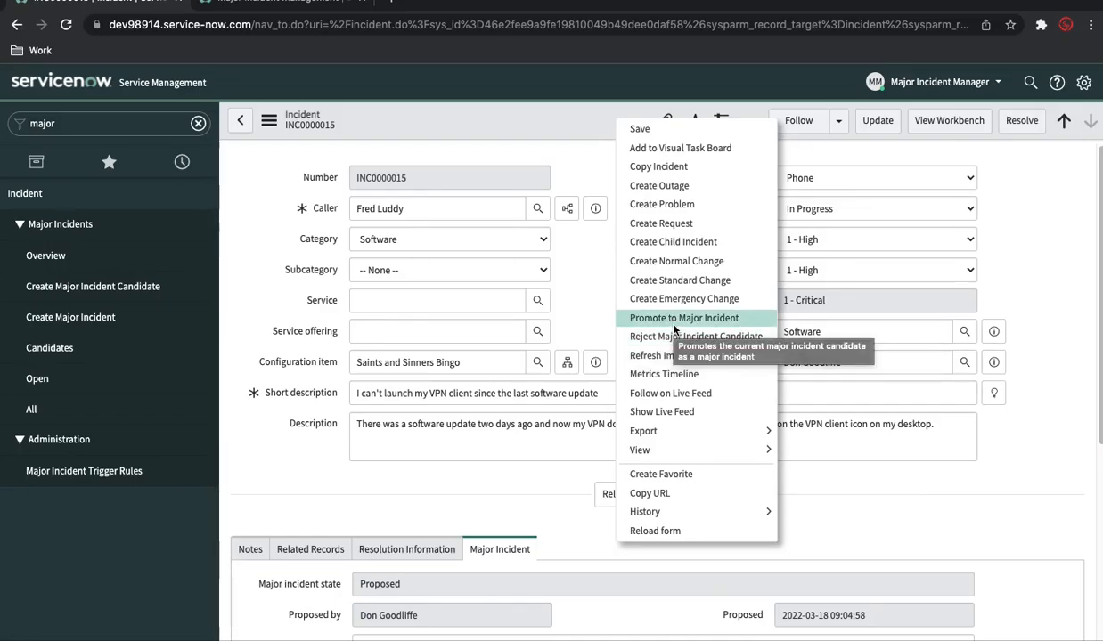
right_click(1062, 472)
left_click(1078, 346)
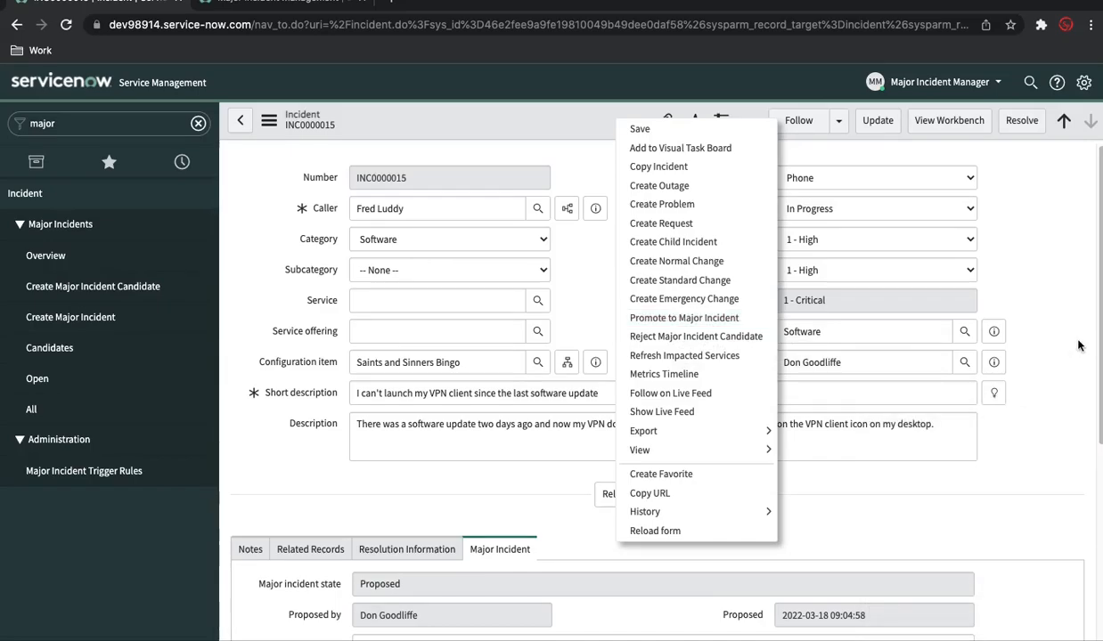
scroll(1078, 356, "down", 1)
left_click(1050, 385)
Review the incident's Major Incident details and its related Incident Communication Plans.
scroll(1050, 385, "down", 2)
scroll(1051, 385, "down", 2)
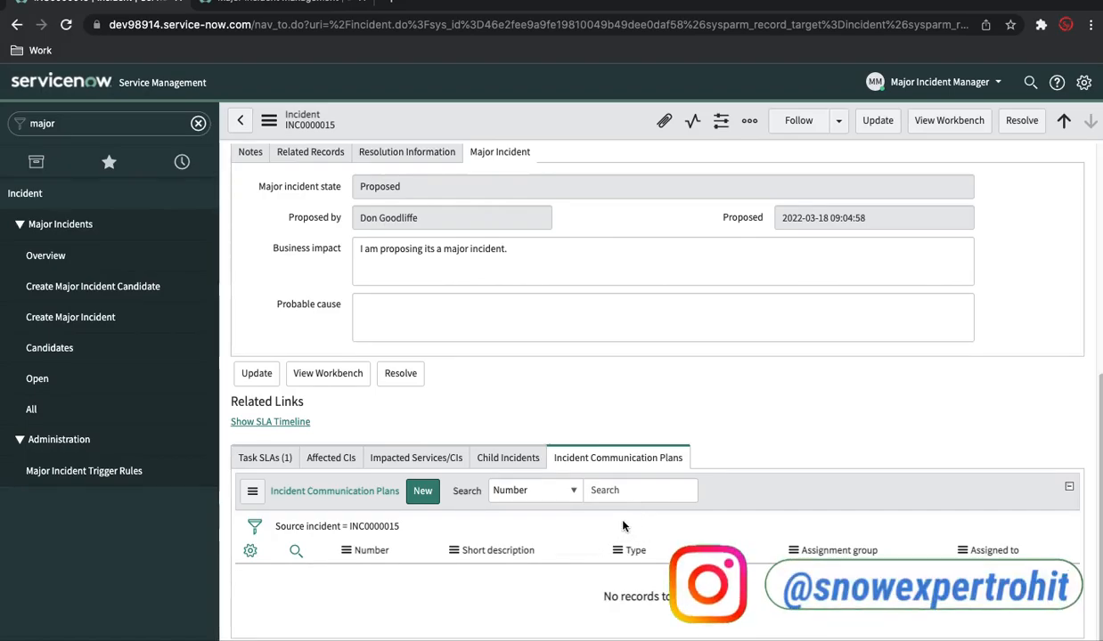
scroll(761, 481, "up", 5)
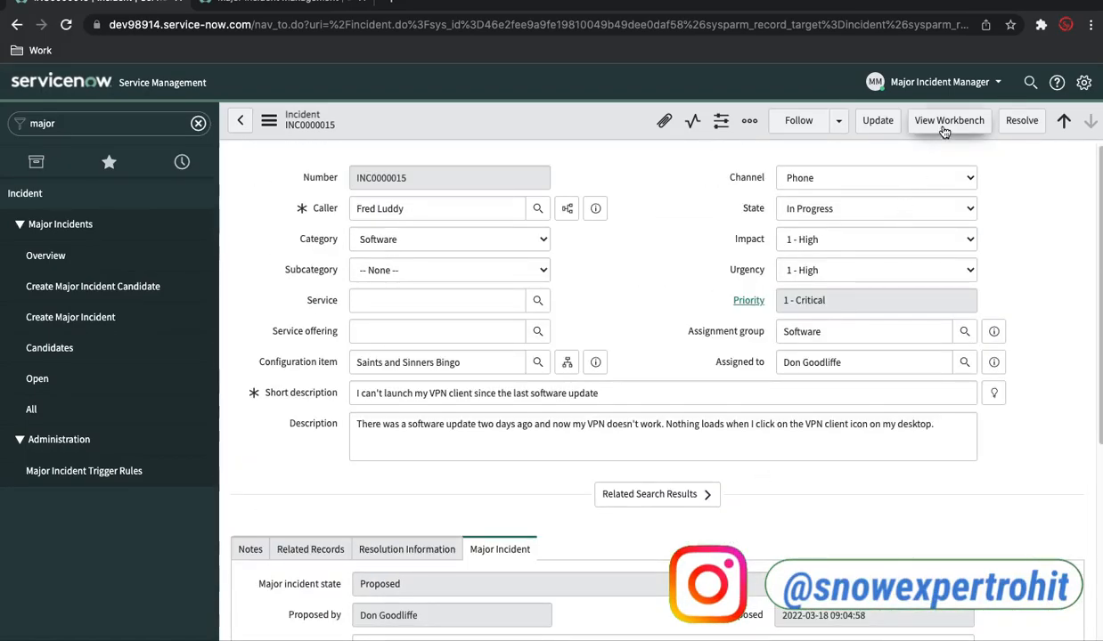
Recheck the incident's record actions and open the major incident workbench for INC0000015.
right_click(626, 125)
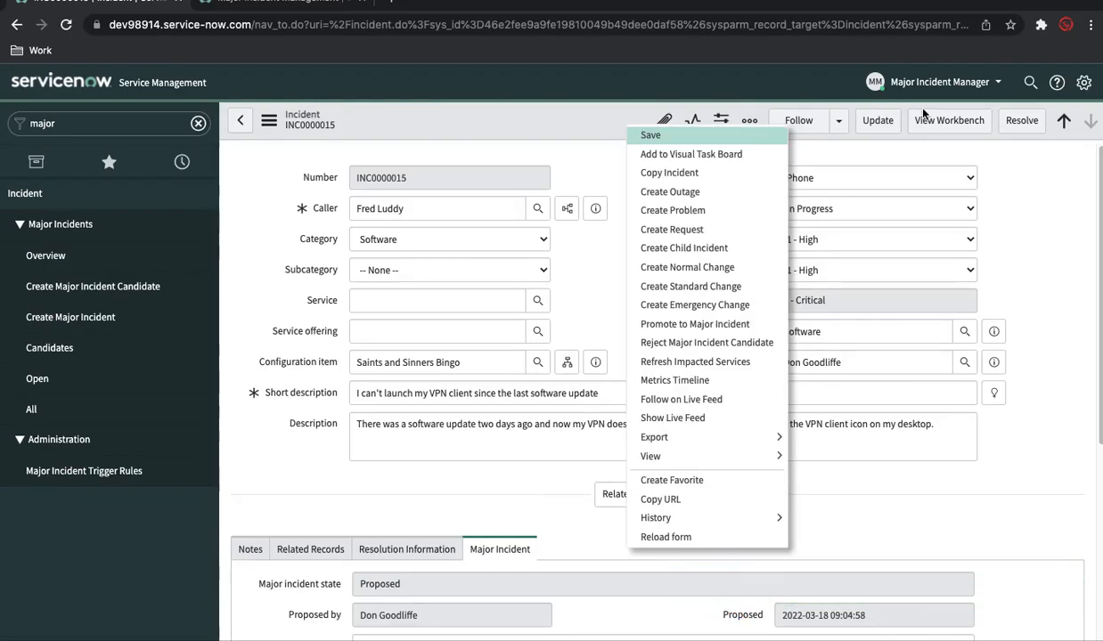
left_click(1053, 246)
left_click(967, 122)
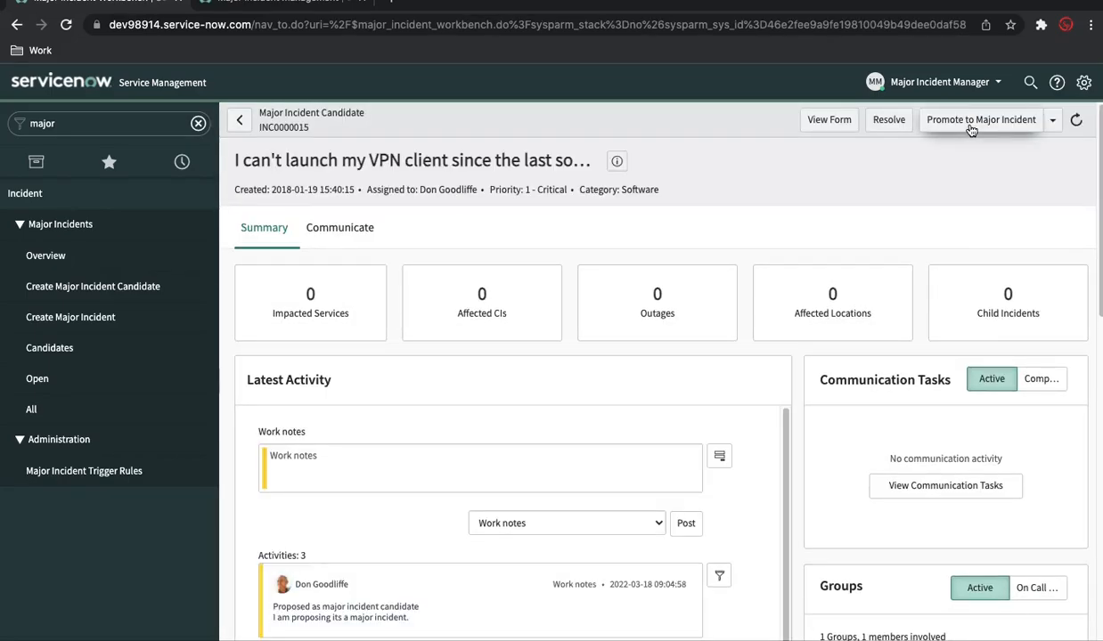
Review the candidate's workbench summary and its reject and promote options, cancelling the promotion form.
scroll(844, 245, "down", 2)
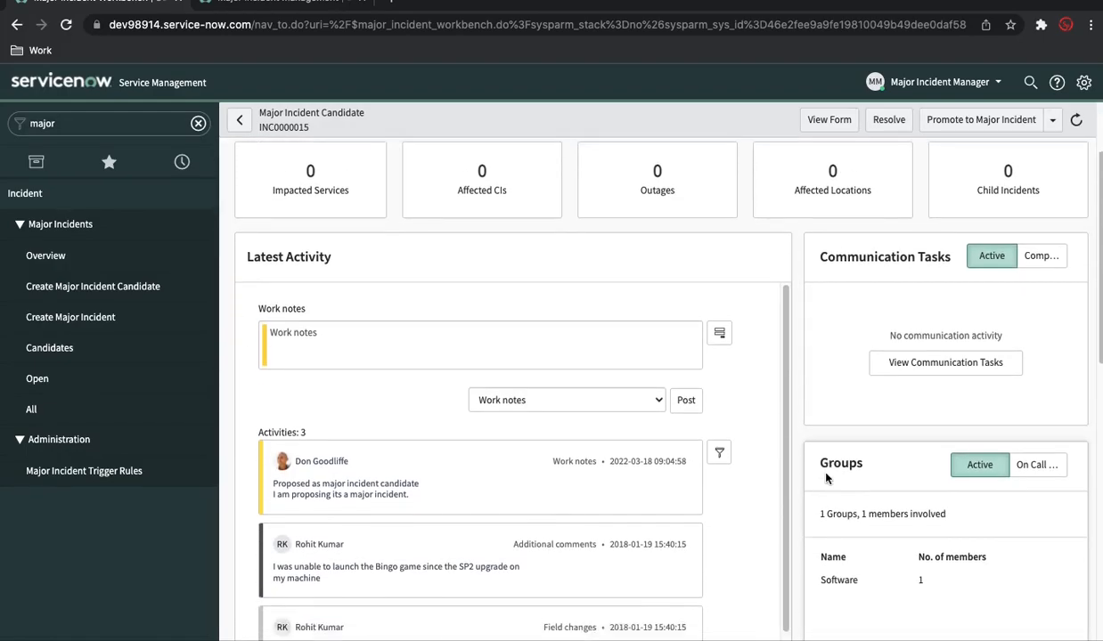
scroll(754, 482, "up", 3)
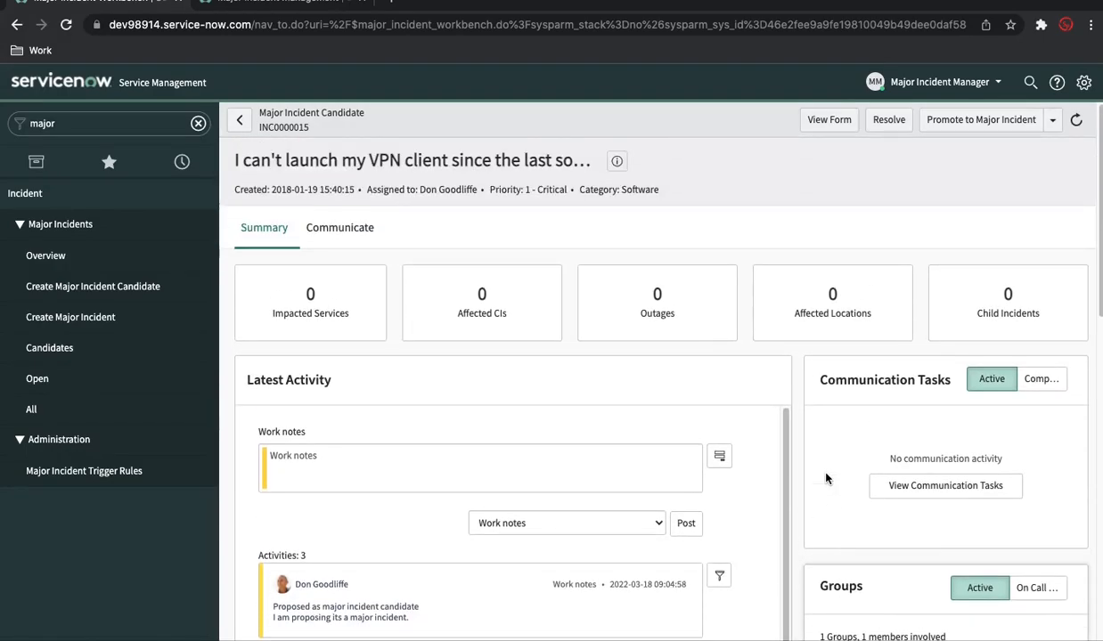
left_click(1053, 122)
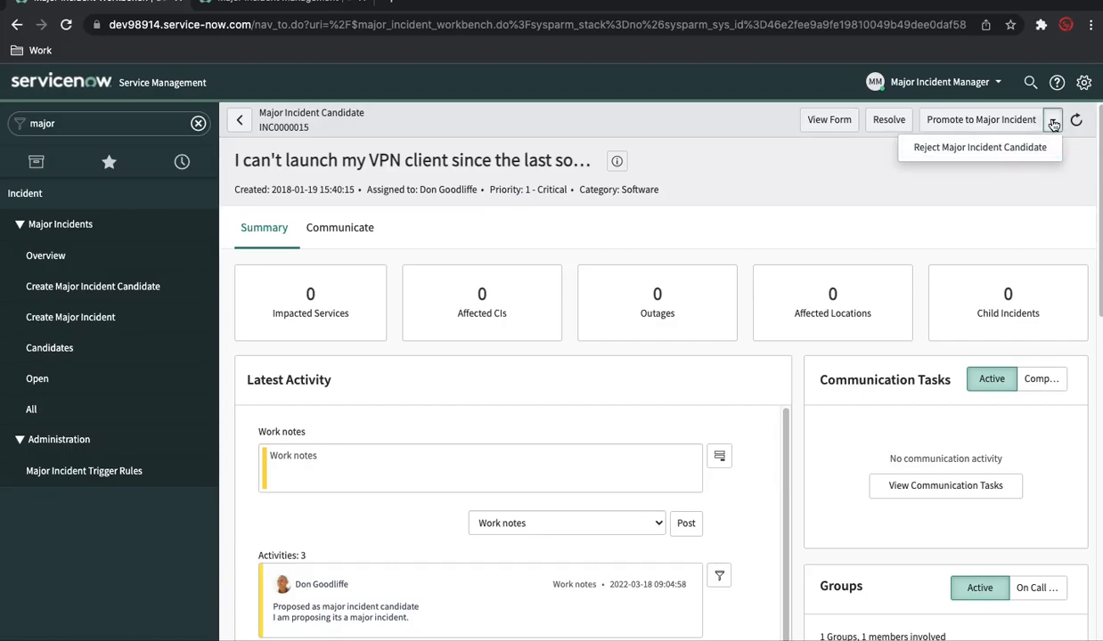
left_click(973, 120)
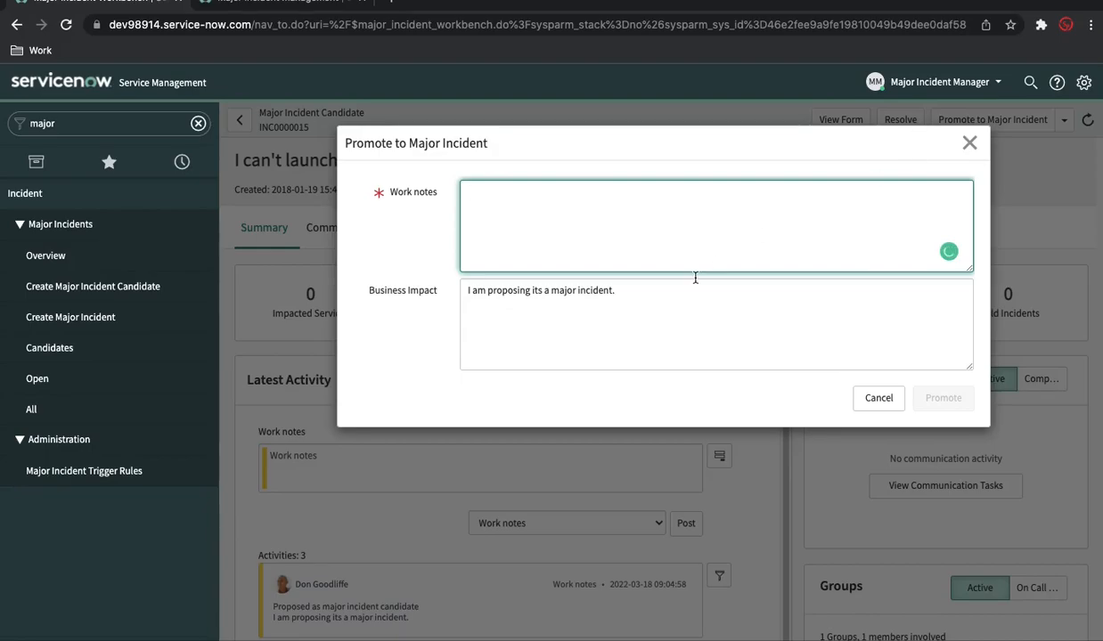
left_click(855, 396)
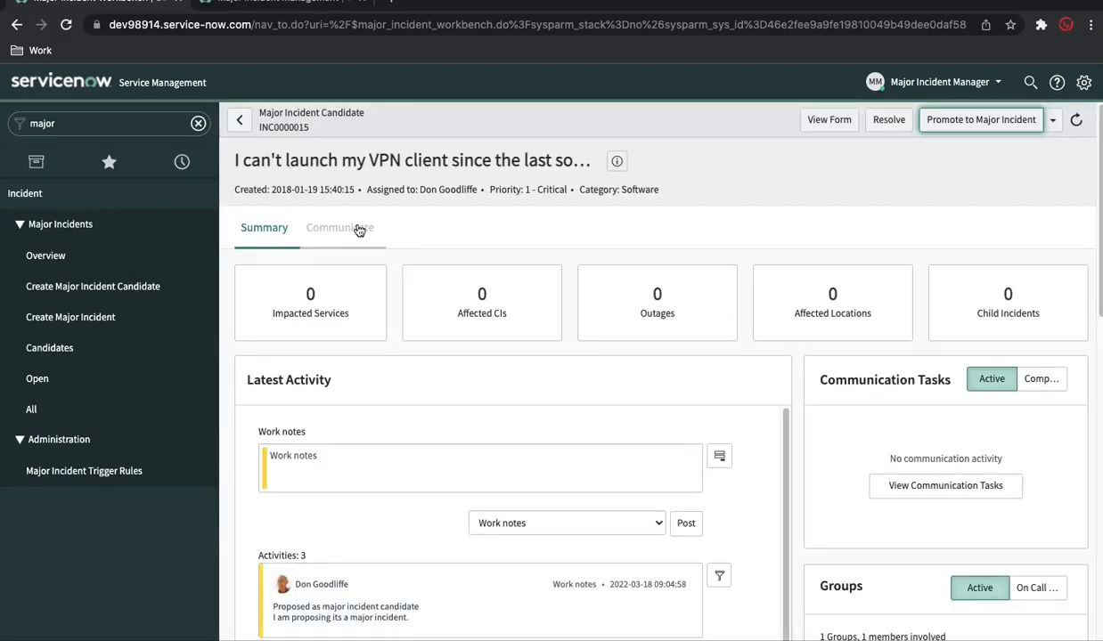
Examine the communication tasks and groups of candidate INC0000015 before promotion.
left_click(359, 230)
scroll(485, 467, "down", 2)
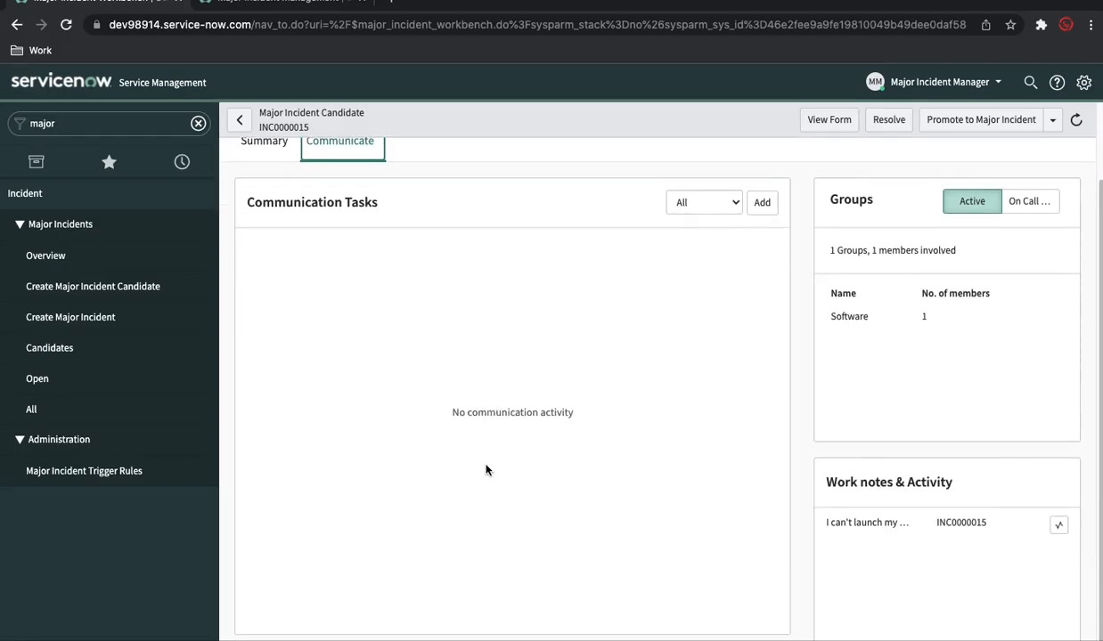
scroll(485, 468, "up", 2)
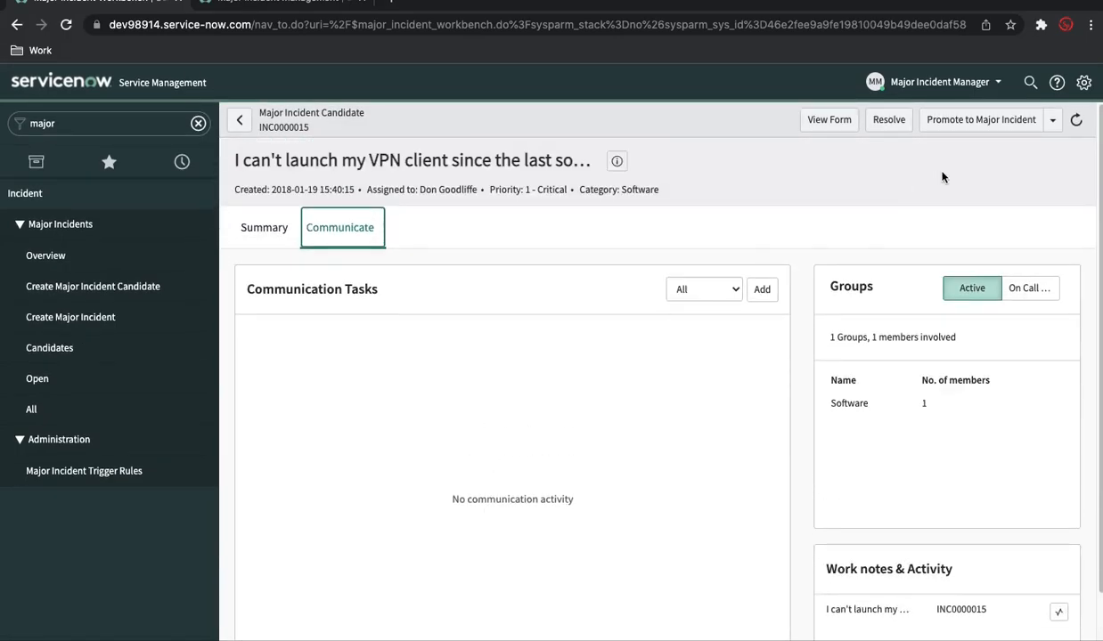
Promote INC0000015 to a major incident with the work notes "Its major incident".
left_click(989, 130)
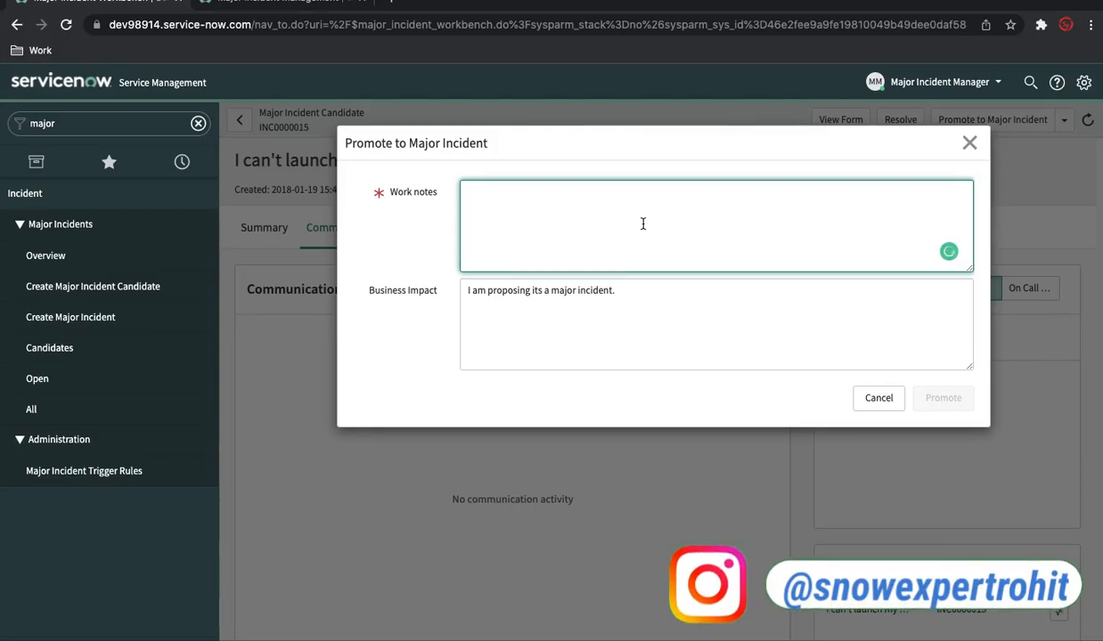
type("Its major incident")
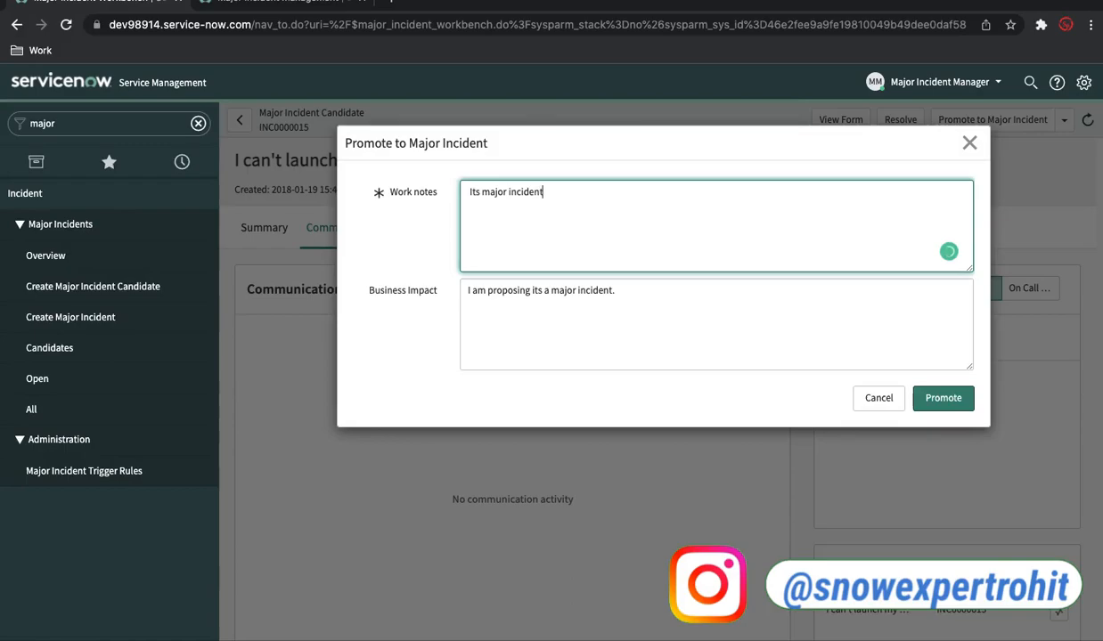
left_click(940, 395)
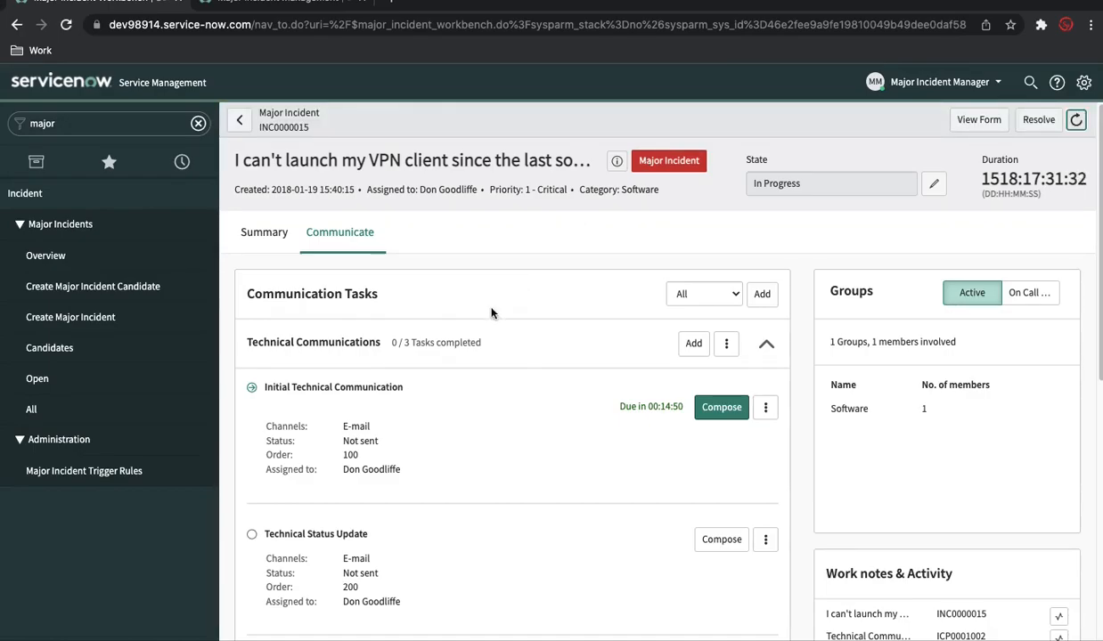
Look through the Technical and Internal Stakeholder communication tasks of the promoted incident.
scroll(462, 355, "down", 1)
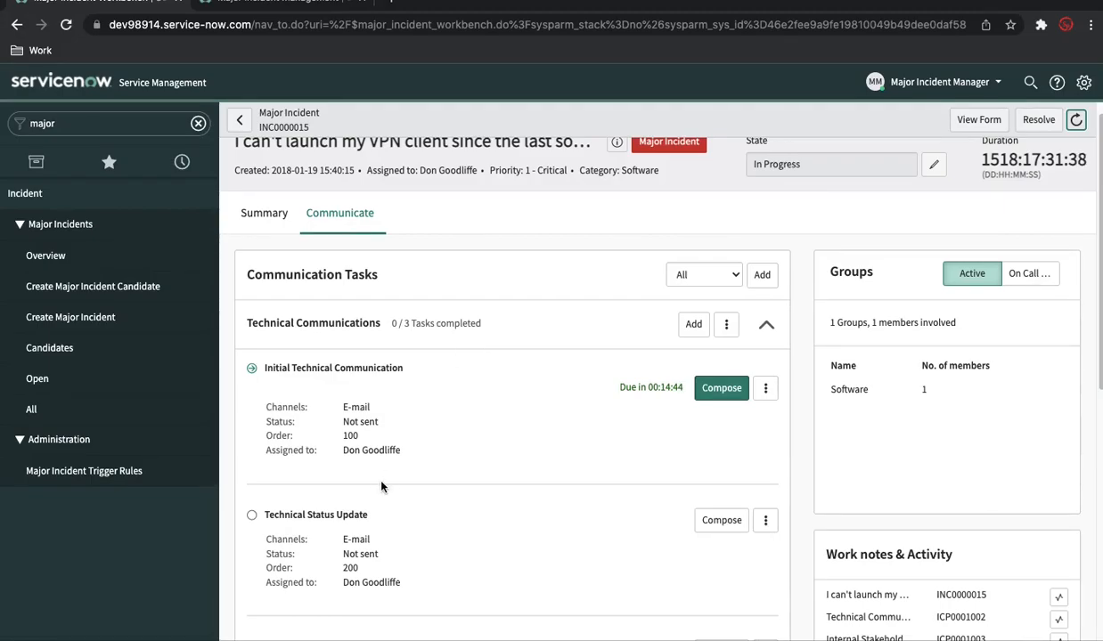
scroll(381, 485, "down", 5)
scroll(381, 486, "down", 4)
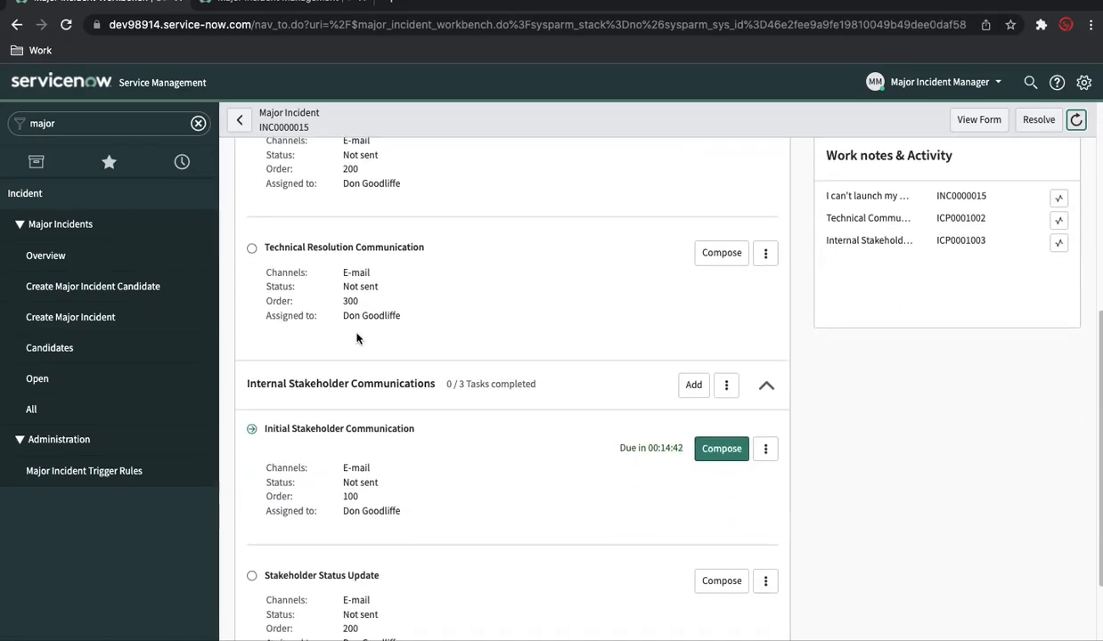
scroll(356, 338, "up", 6)
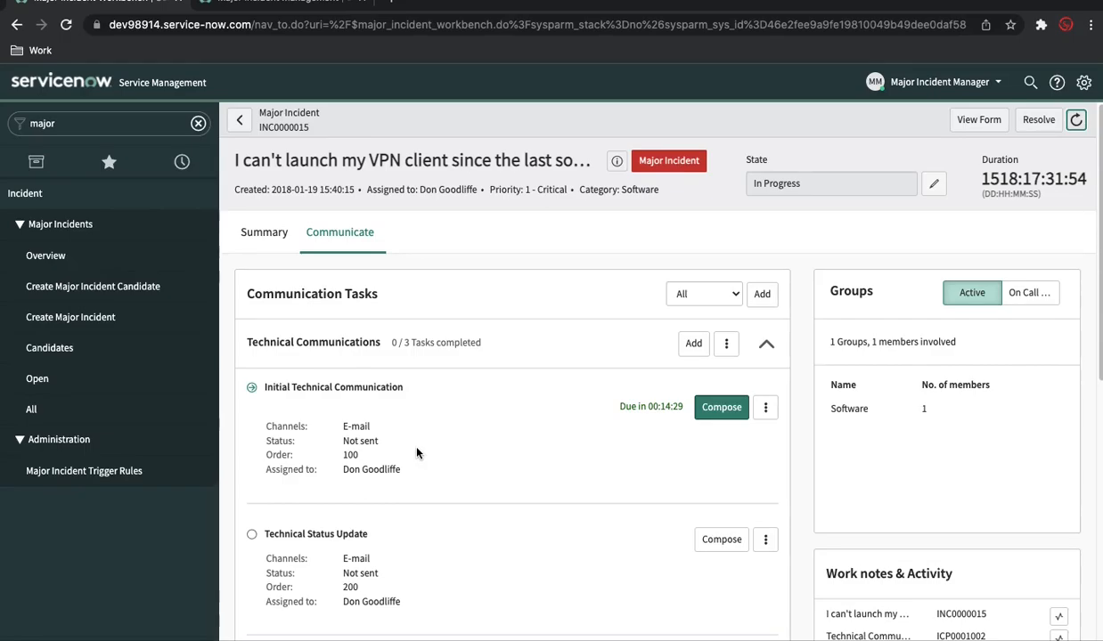
Check the communication task filter options with the groups collapsed and expand Technical Communications again.
left_click(766, 343)
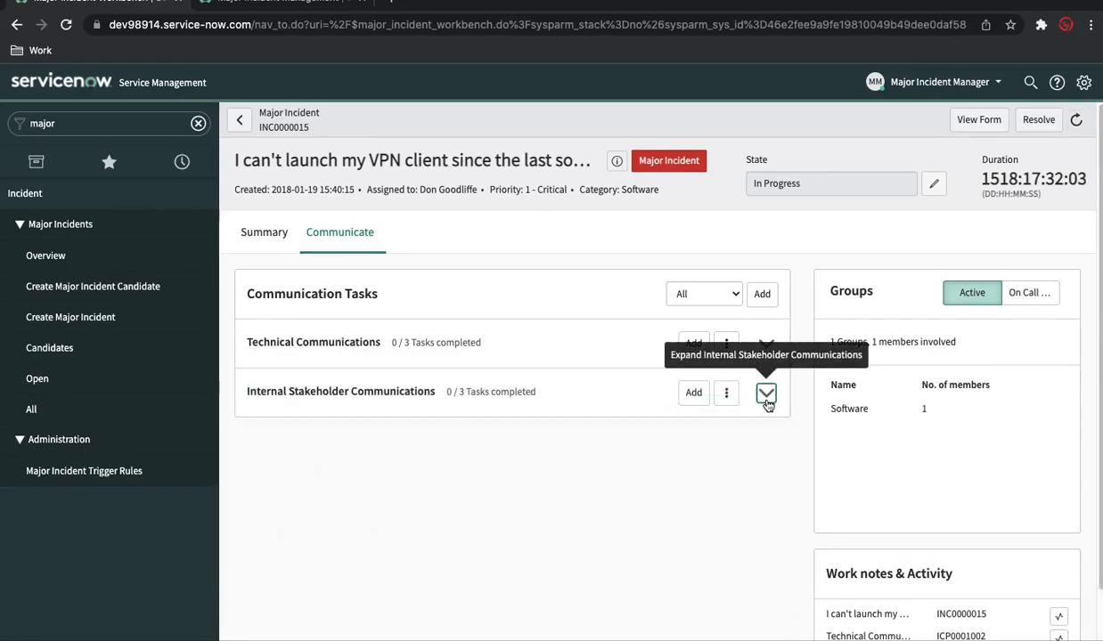
left_click(676, 284)
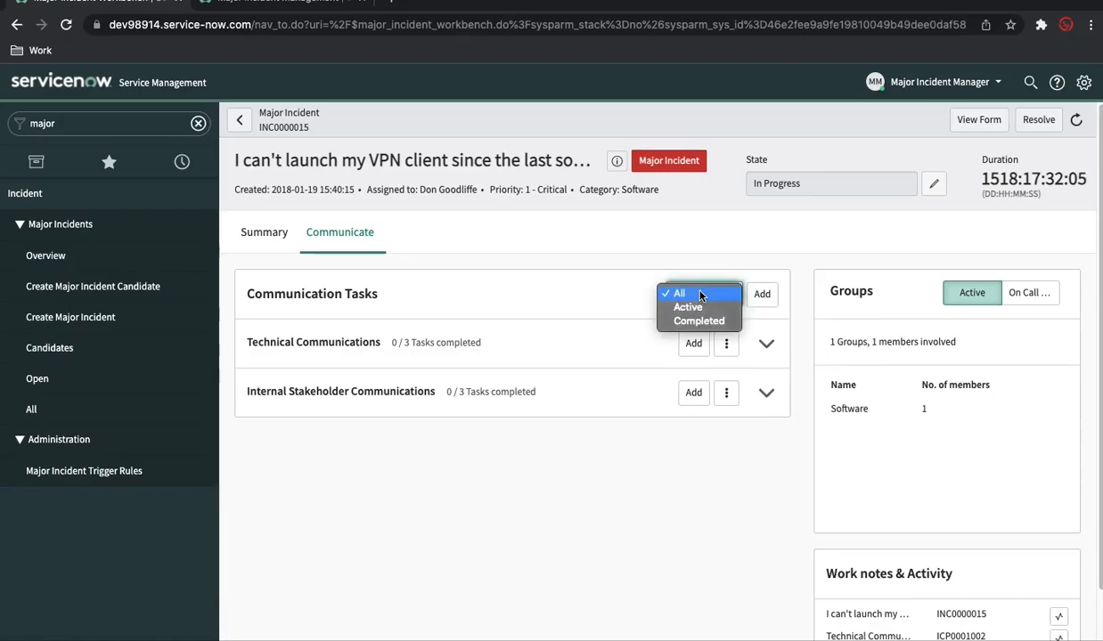
left_click(563, 489)
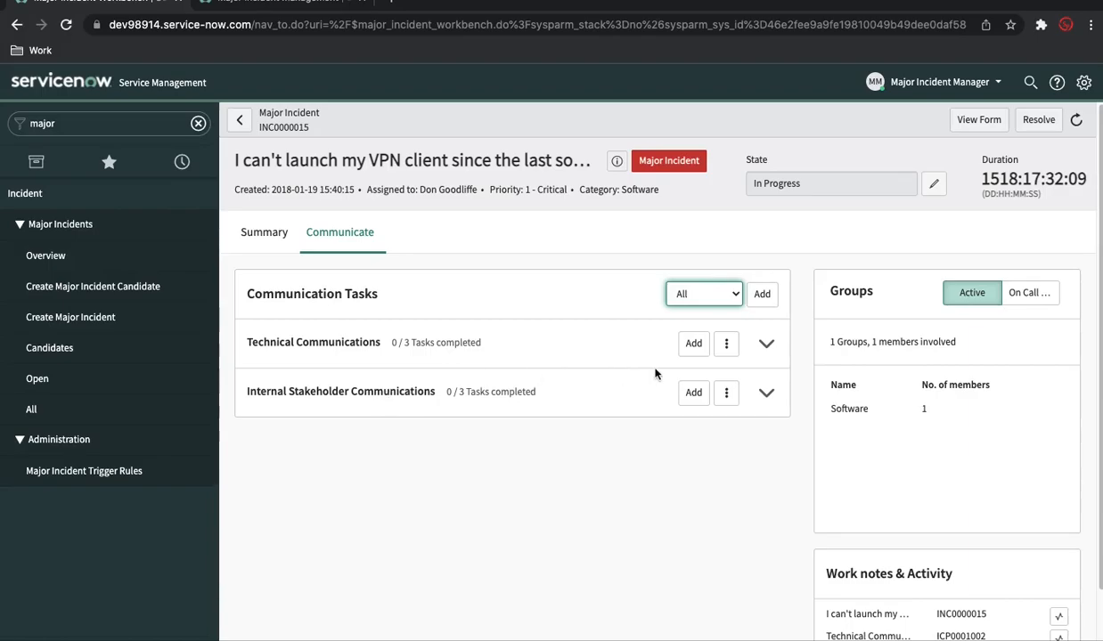
left_click(767, 349)
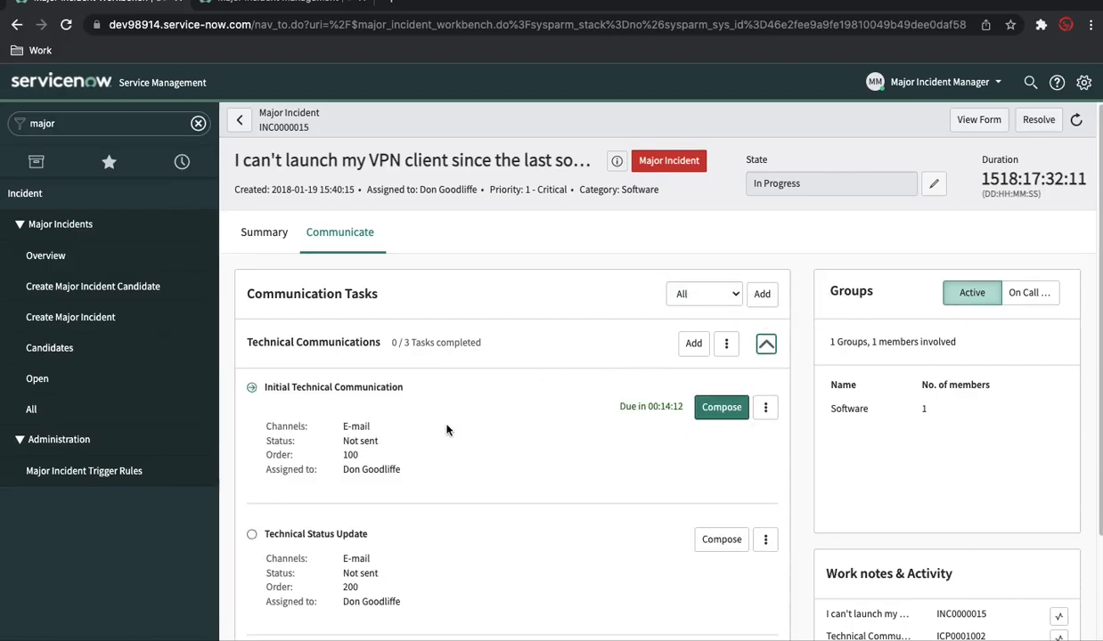
Examine the three Technical Communications tasks and the additional actions available for Initial Technical Communication.
scroll(447, 431, "down", 3)
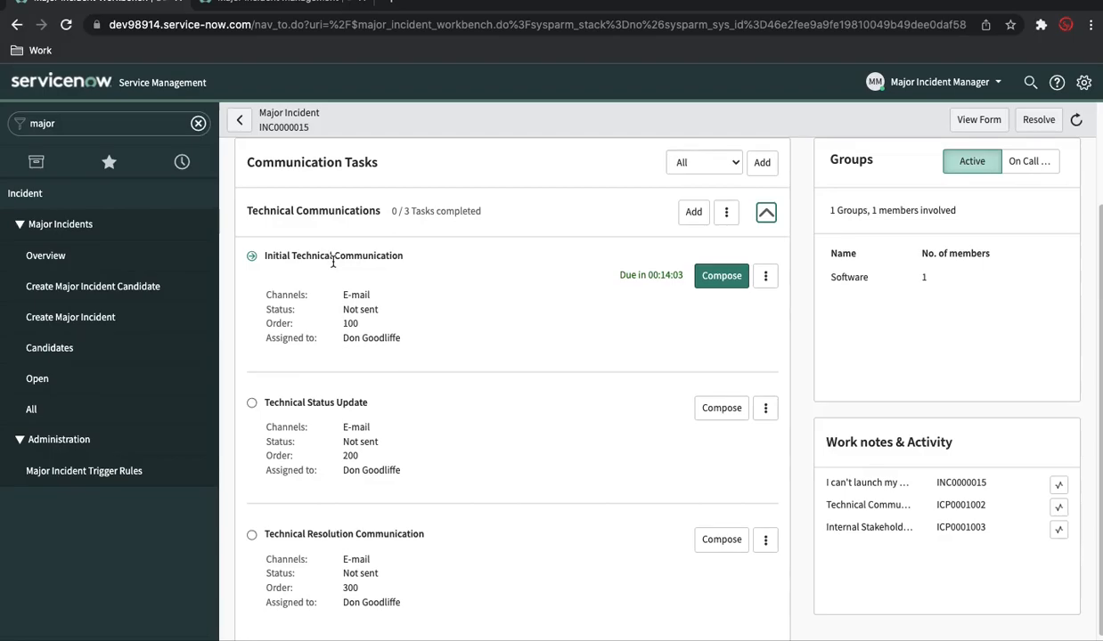
scroll(326, 402, "down", 1)
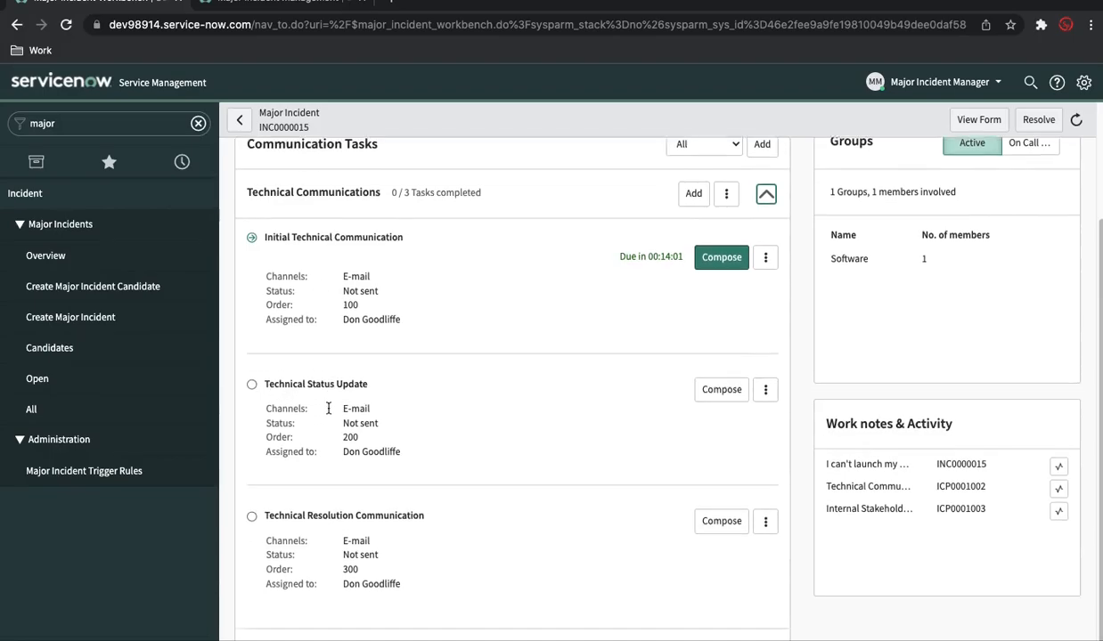
scroll(327, 408, "down", 1)
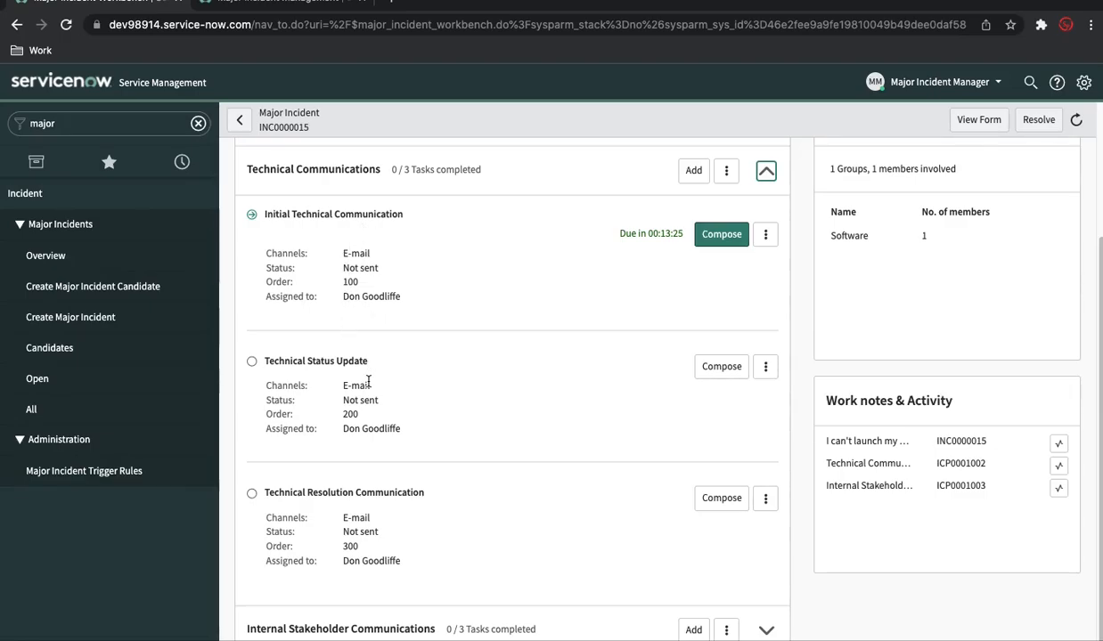
left_click(766, 236)
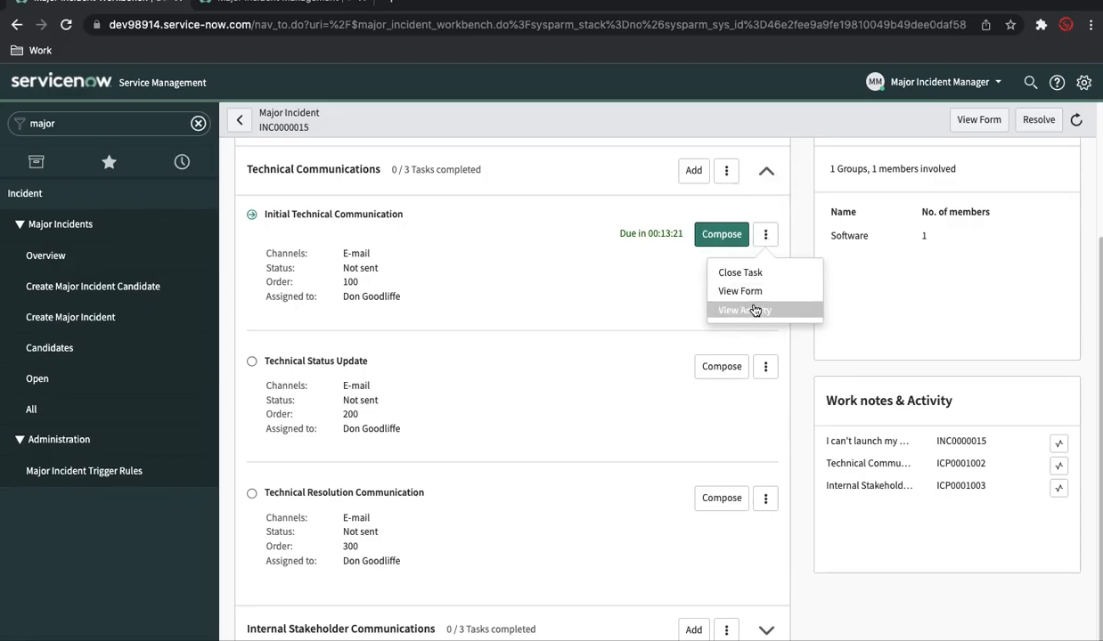
left_click(673, 290)
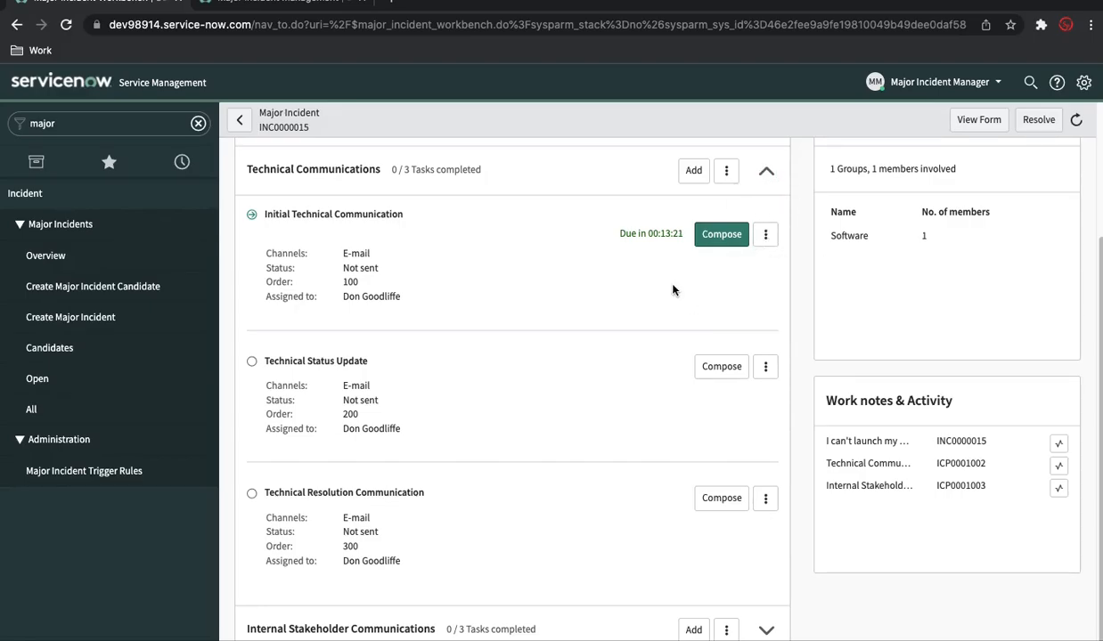
Start composing the Initial Technical Communication email and add the architect as its To recipient.
left_click(718, 235)
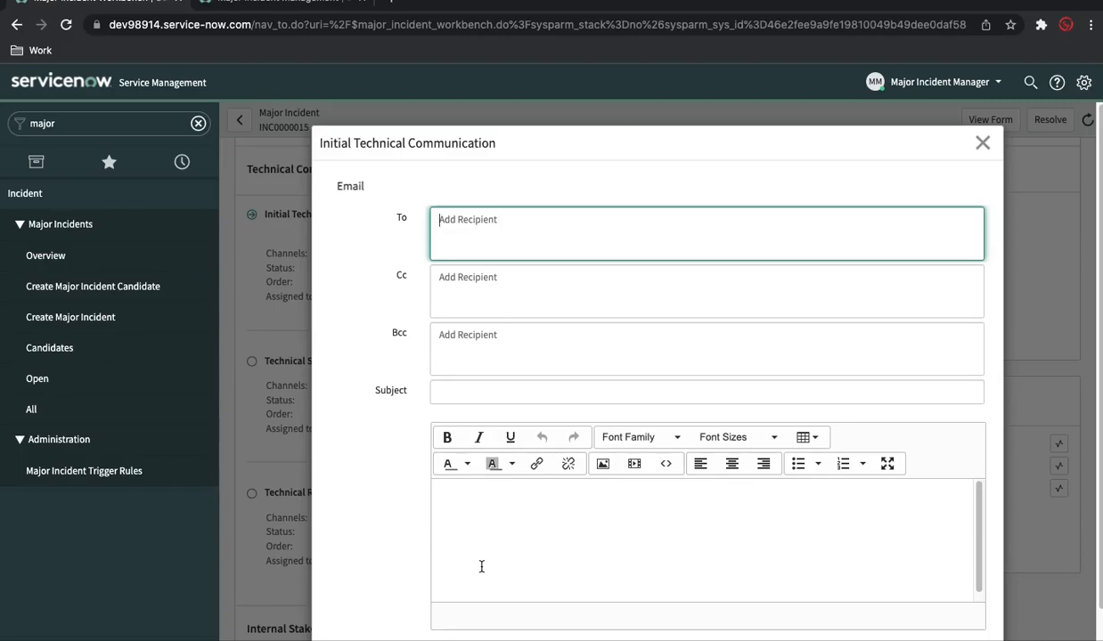
type("abel")
left_click(511, 244)
left_click(507, 297)
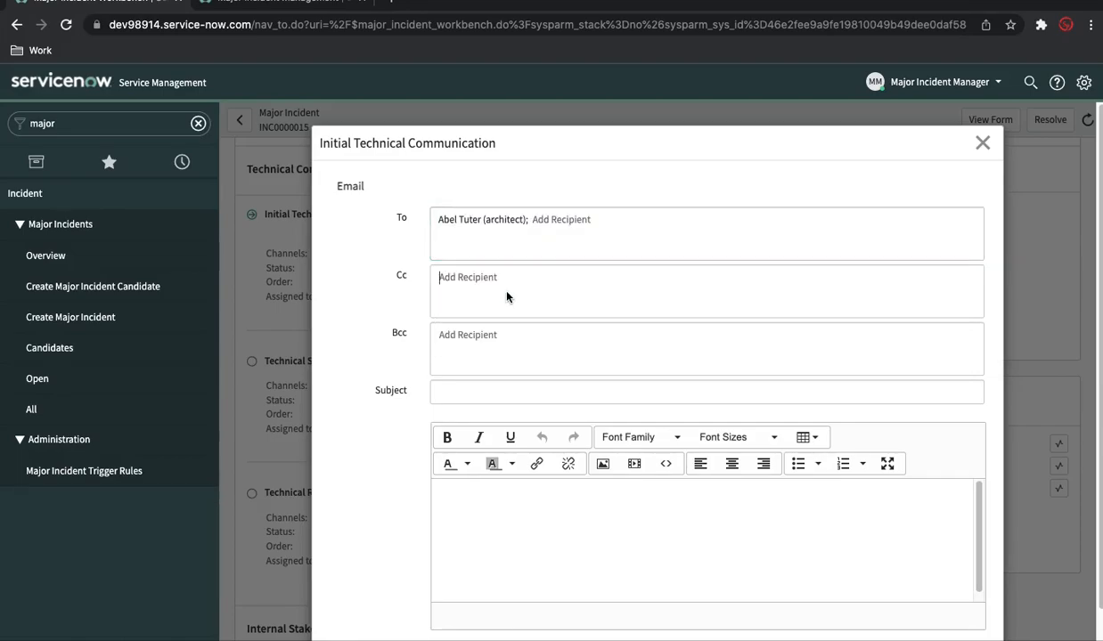
Enter "Major Incident" as both the subject and body of the Initial Technical Communication email and send it.
left_click(487, 391)
type("Majo")
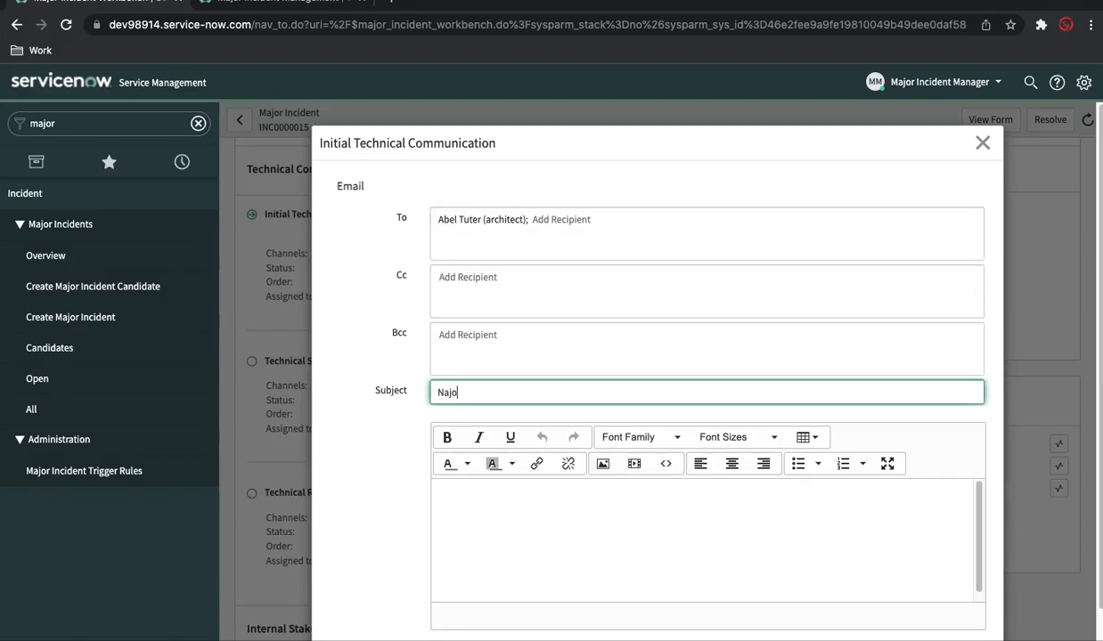
type("r Incident")
key("ctrl+a")
key("ctrl+c")
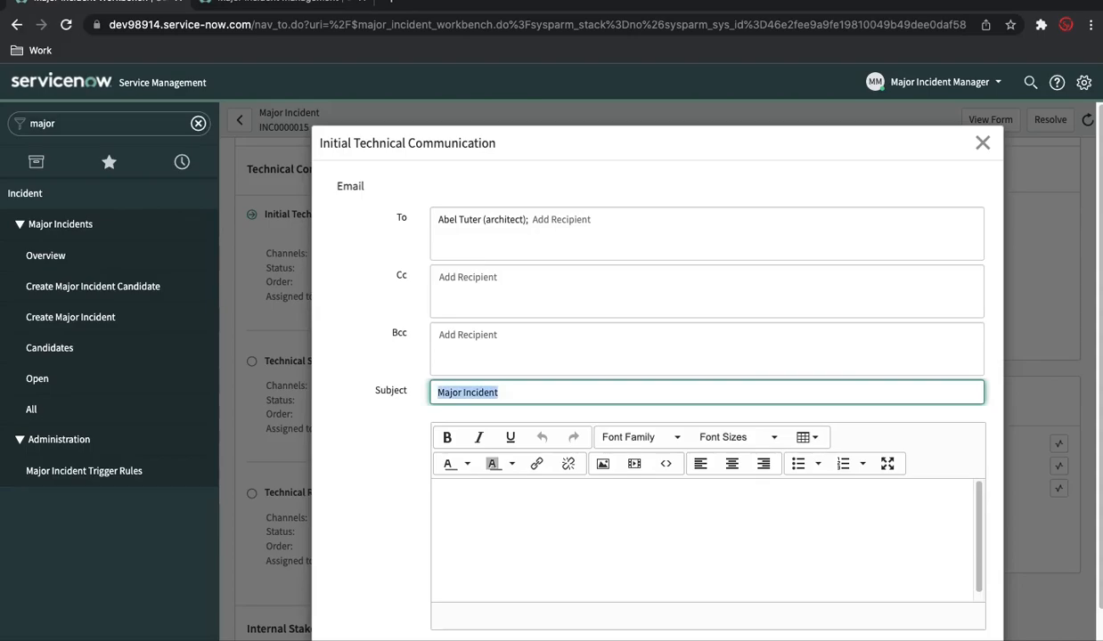
left_click(499, 512)
key("ctrl+v")
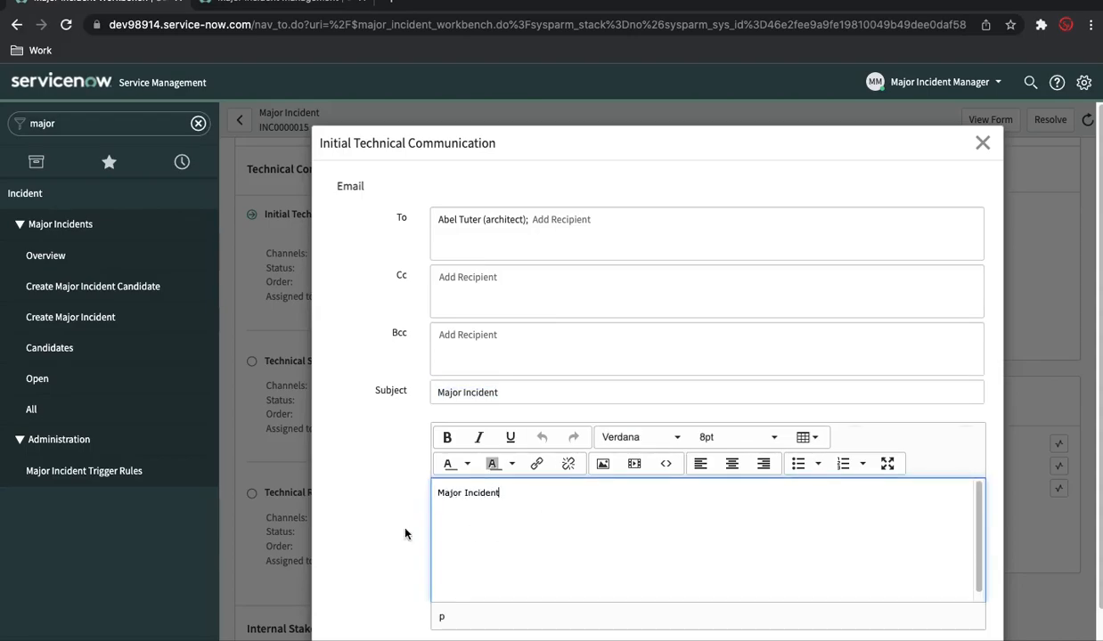
scroll(372, 517, "down", 2)
left_click(966, 618)
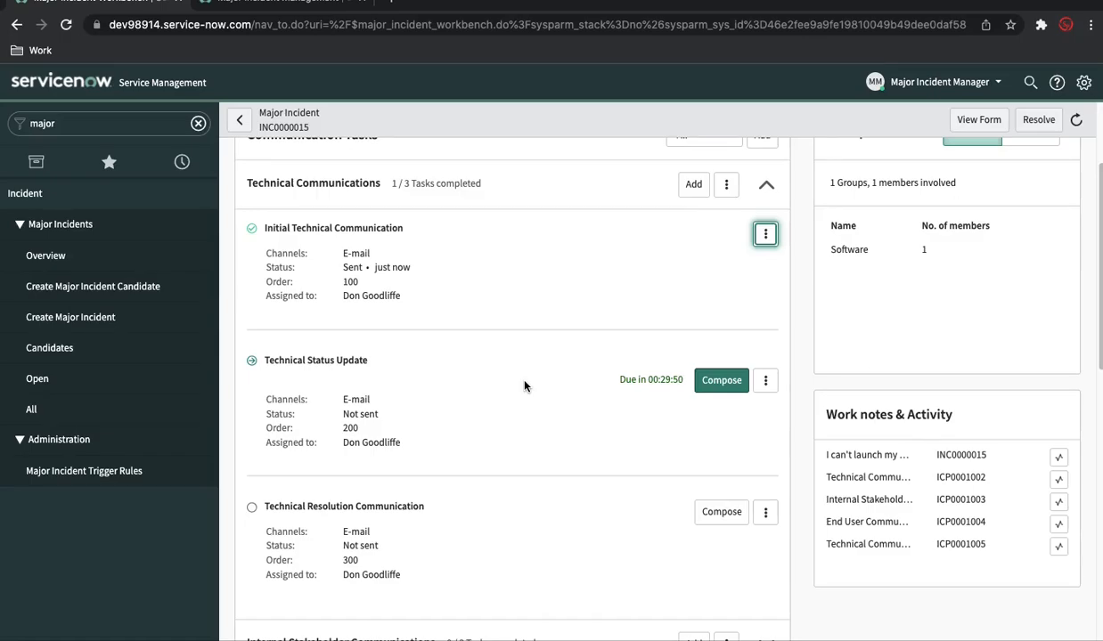
Look through the remaining technical and end user communication tasks and collapse the communication groups.
scroll(524, 386, "down", 4)
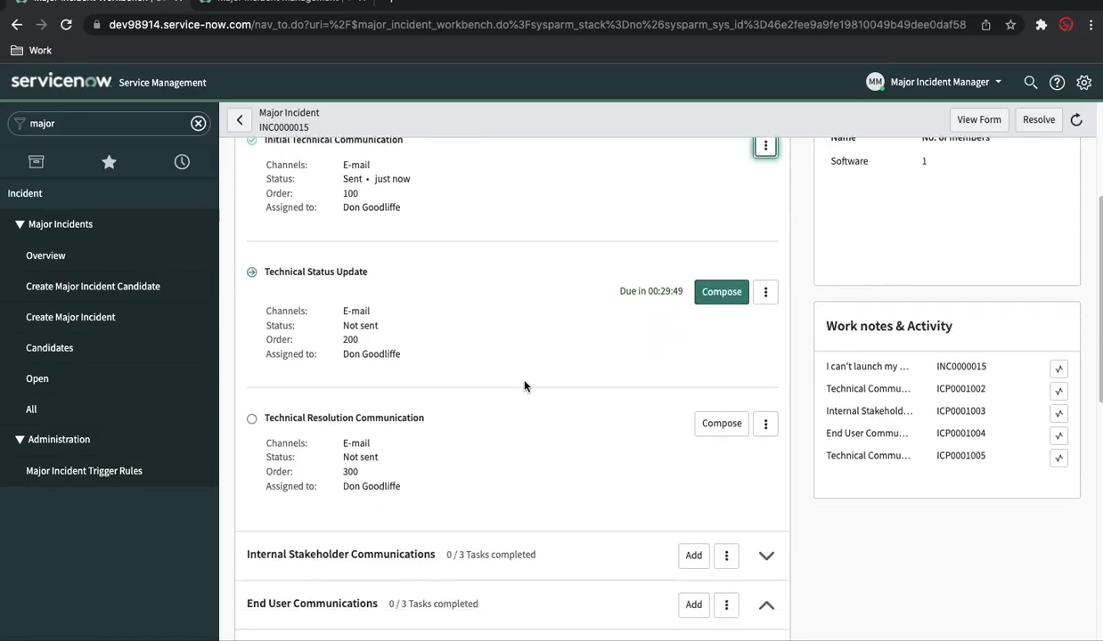
scroll(524, 386, "down", 3)
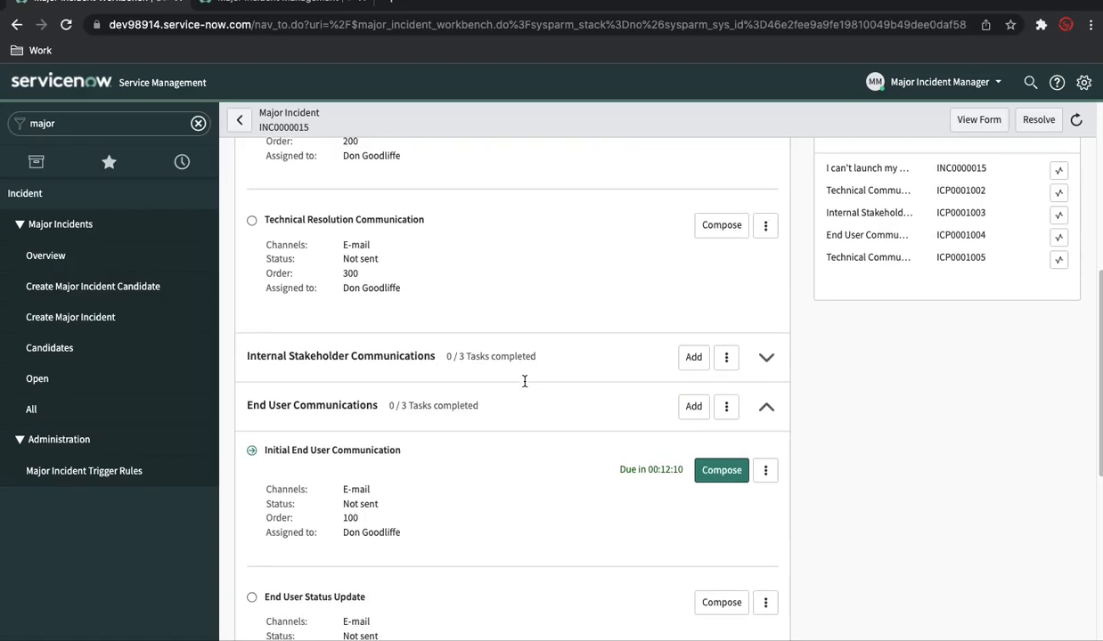
left_click(764, 408)
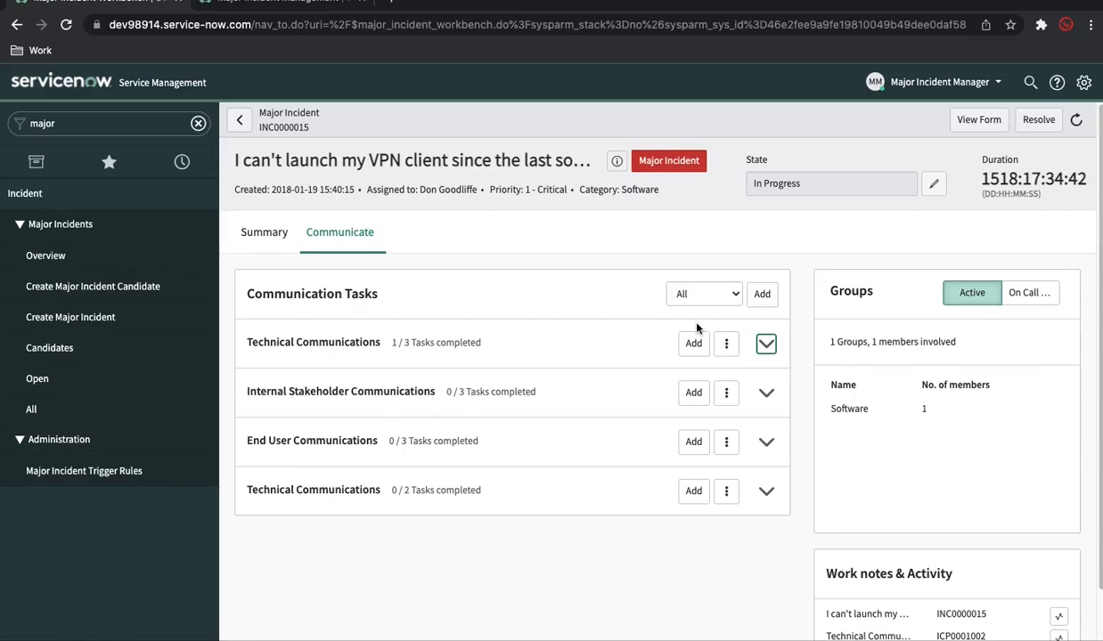
Open the form view of INC0000015 and review its Major Incident details and related Incident Communication Plans.
left_click(968, 125)
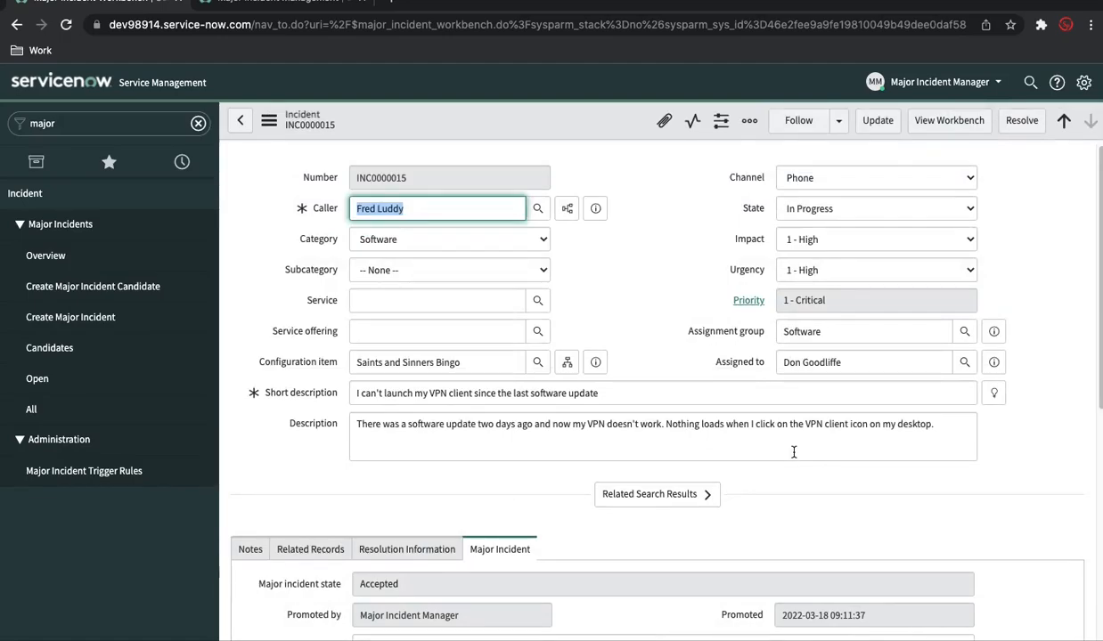
scroll(793, 457, "down", 2)
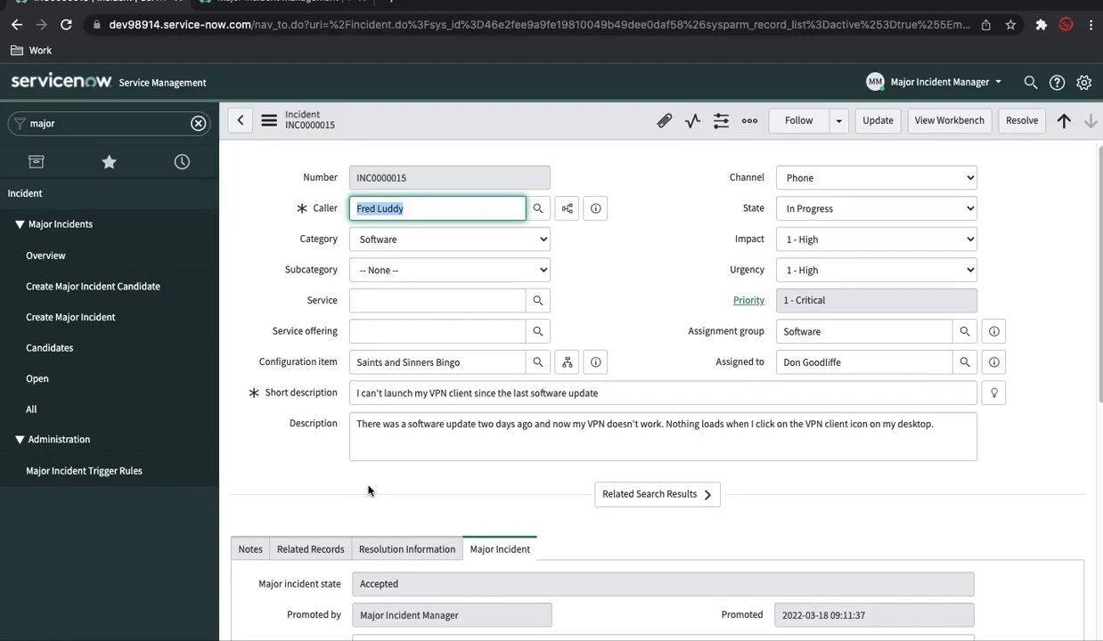
scroll(368, 490, "down", 3)
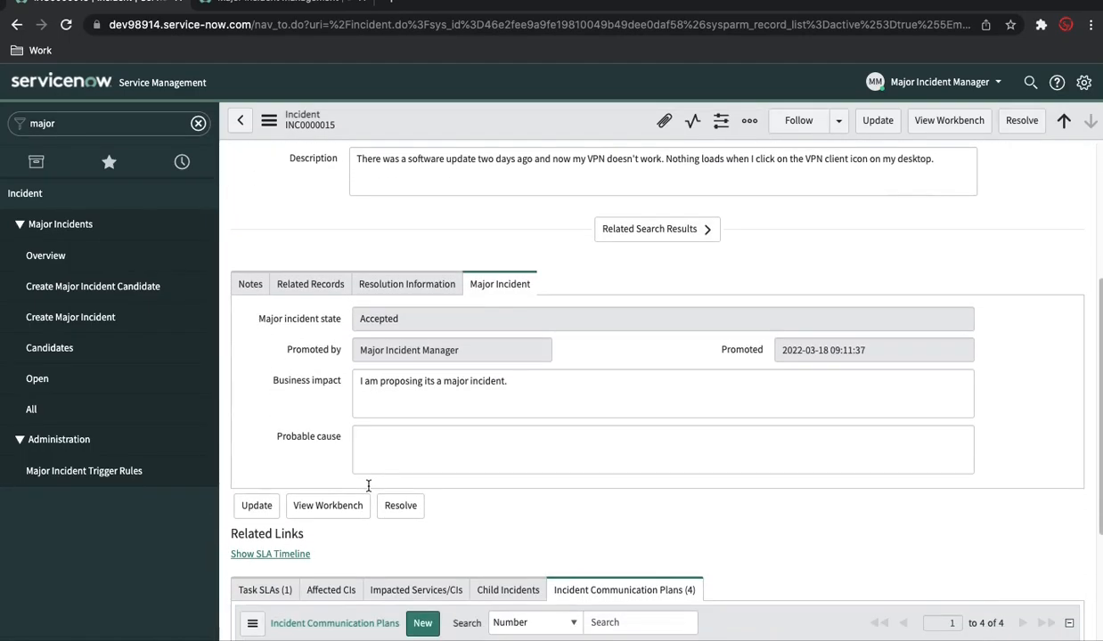
scroll(368, 486, "down", 3)
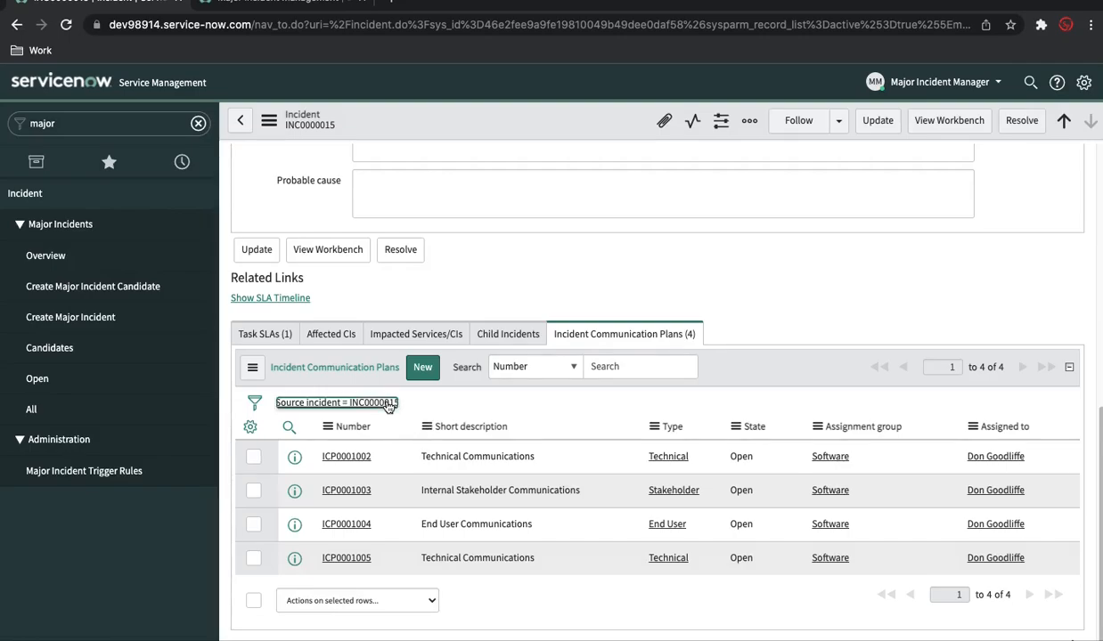
Open the Technical Communications plan ICP0001002, review its details and communication tasks, and return to INC0000015.
scroll(739, 483, "up", 1)
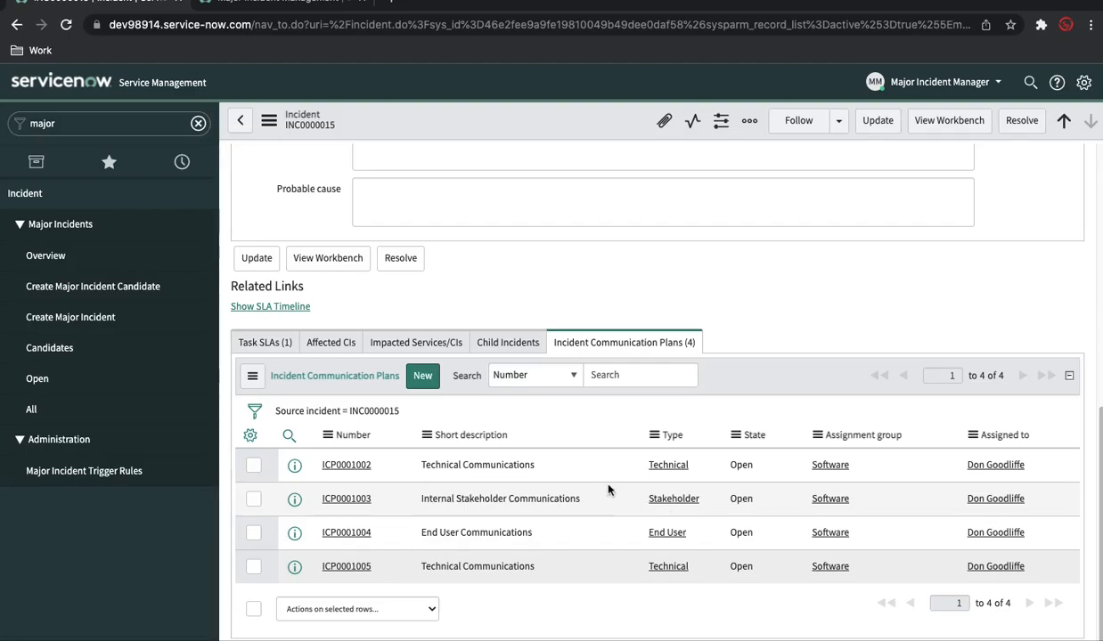
left_click(342, 467)
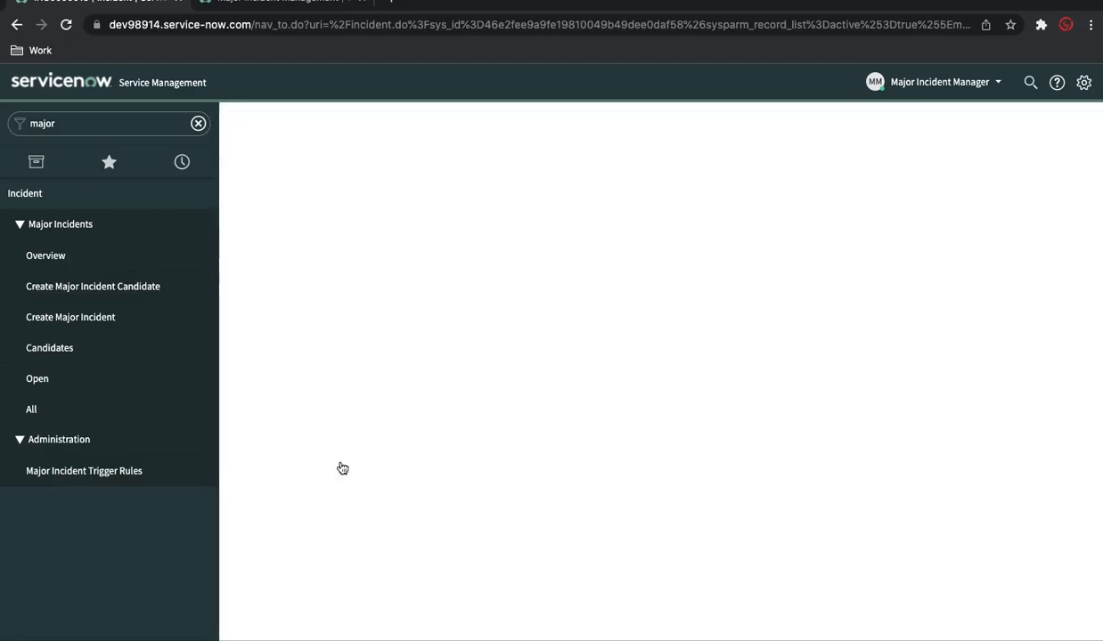
scroll(340, 466, "down", 4)
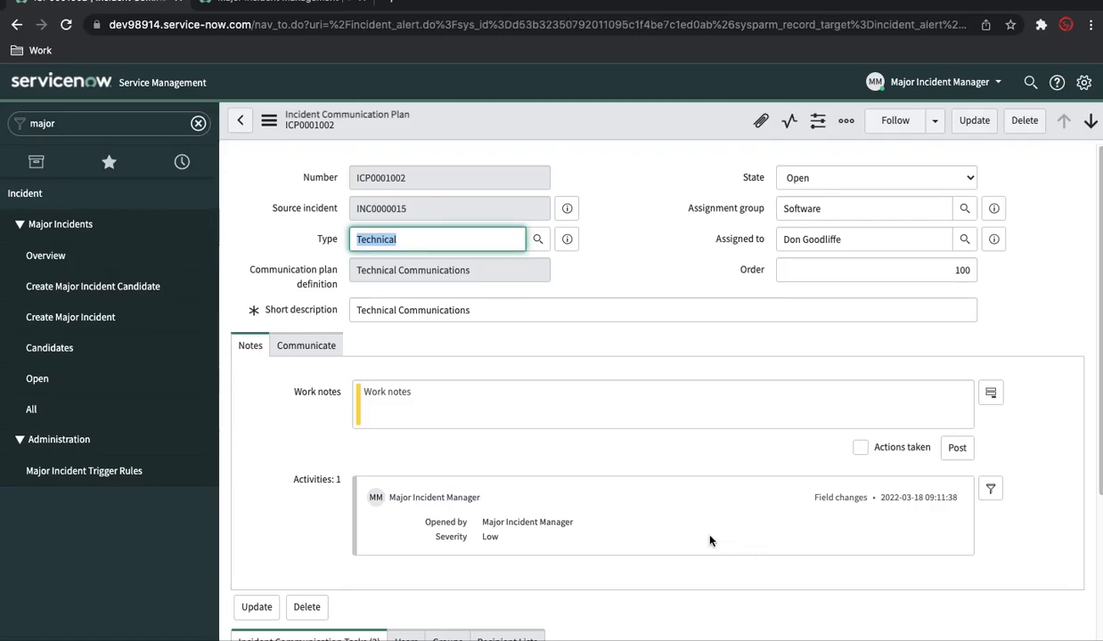
scroll(695, 526, "down", 5)
scroll(701, 546, "down", 1)
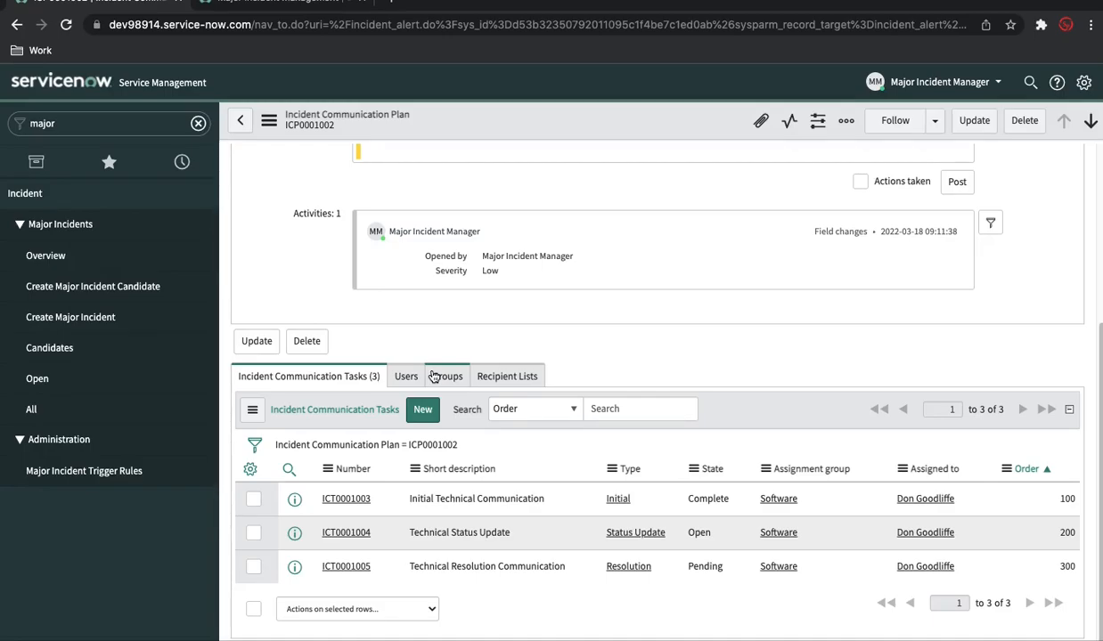
scroll(432, 377, "up", 3)
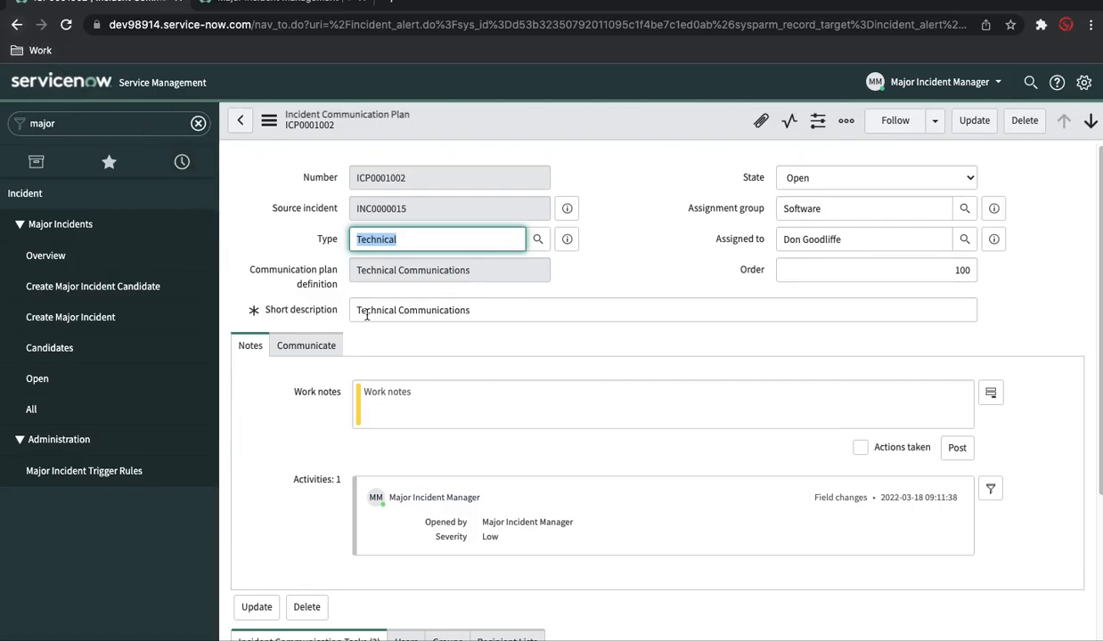
scroll(367, 315, "down", 3)
left_click(16, 24)
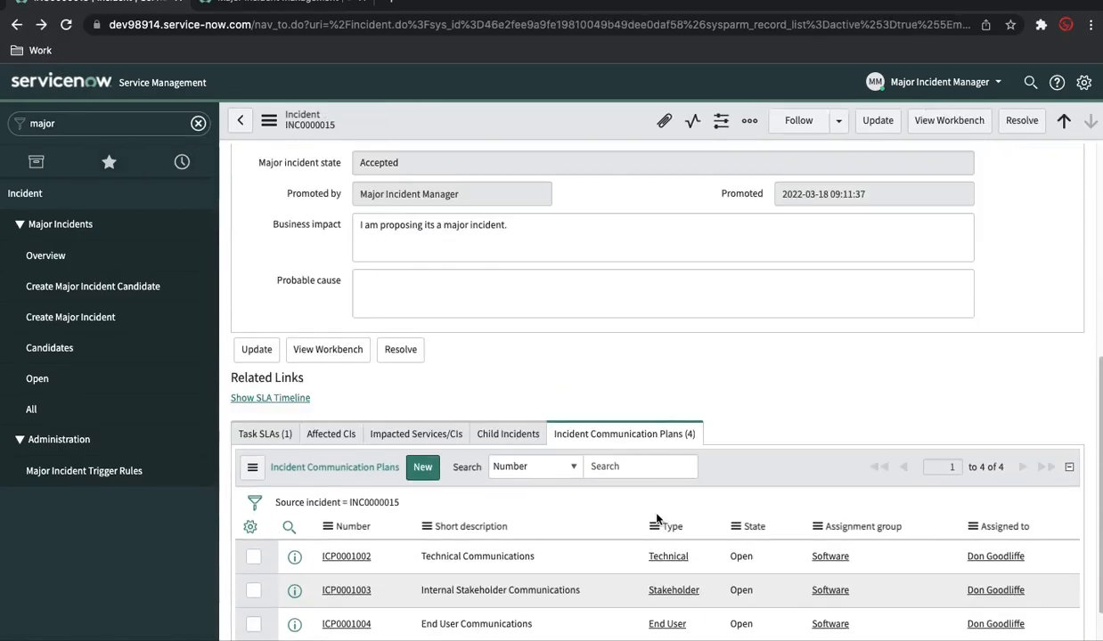
scroll(652, 451, "down", 2)
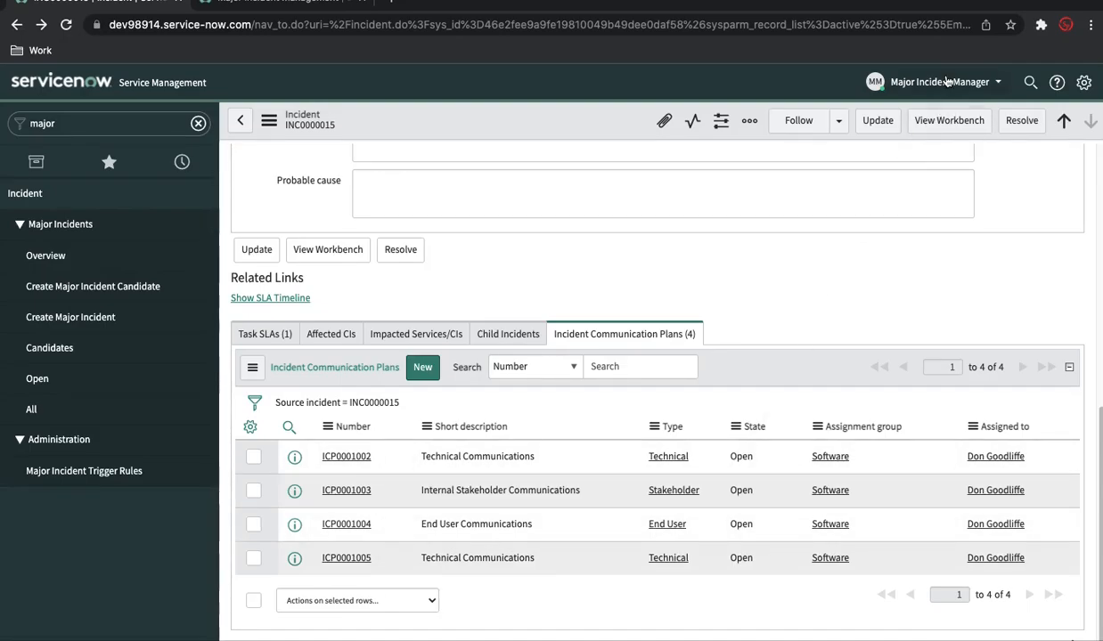
Impersonate the user assigned to INC0000015, reopen that incident's form and go to its Incident Communication Plans.
left_click(917, 81)
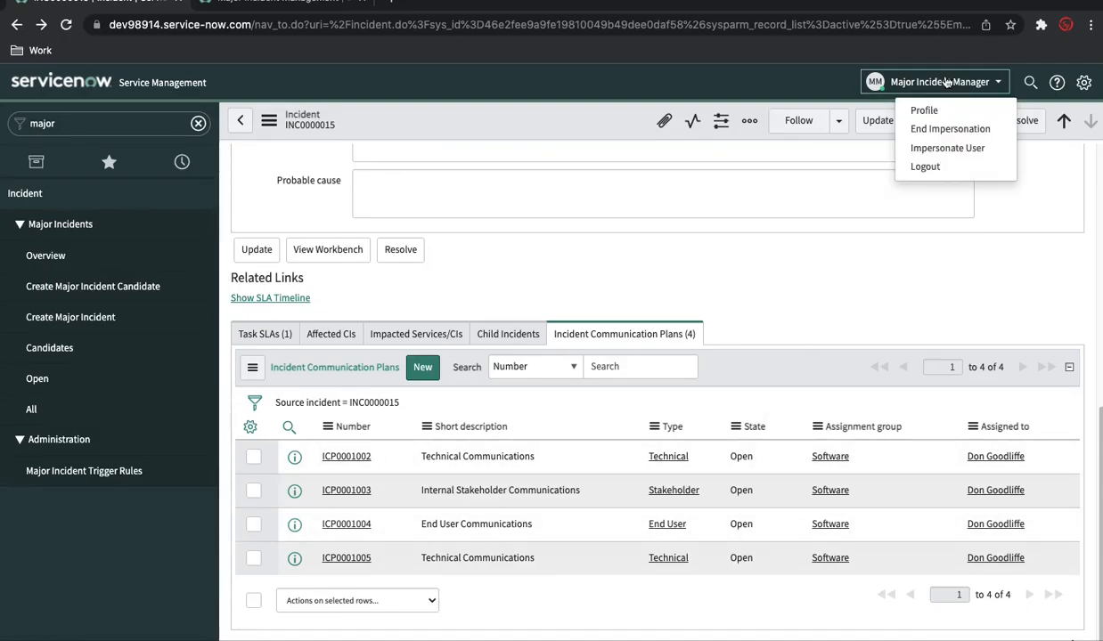
left_click(931, 147)
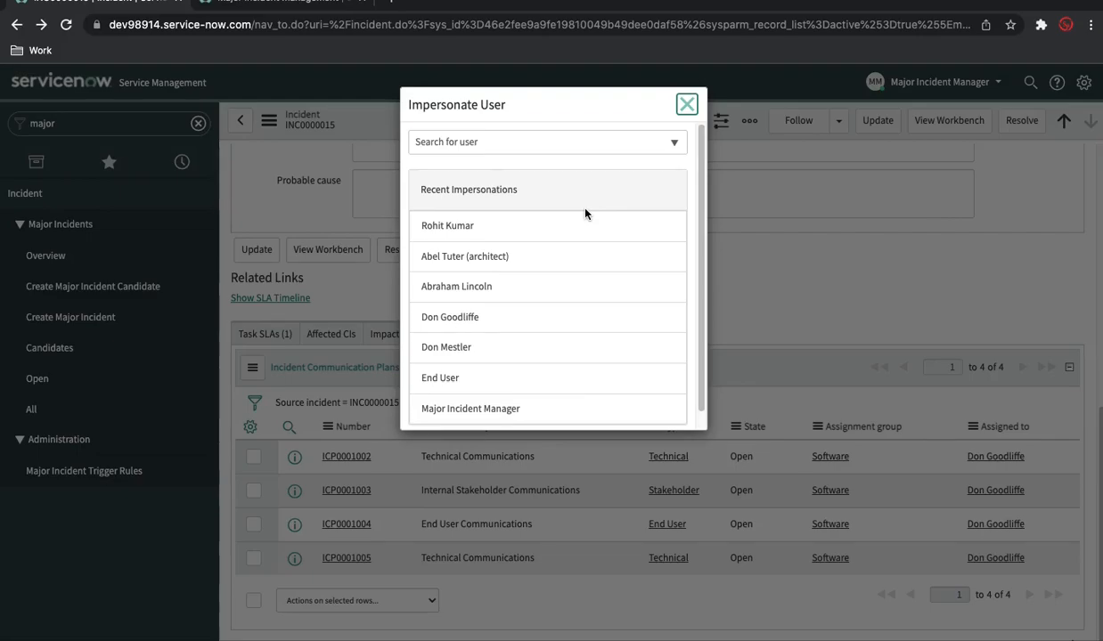
left_click(552, 317)
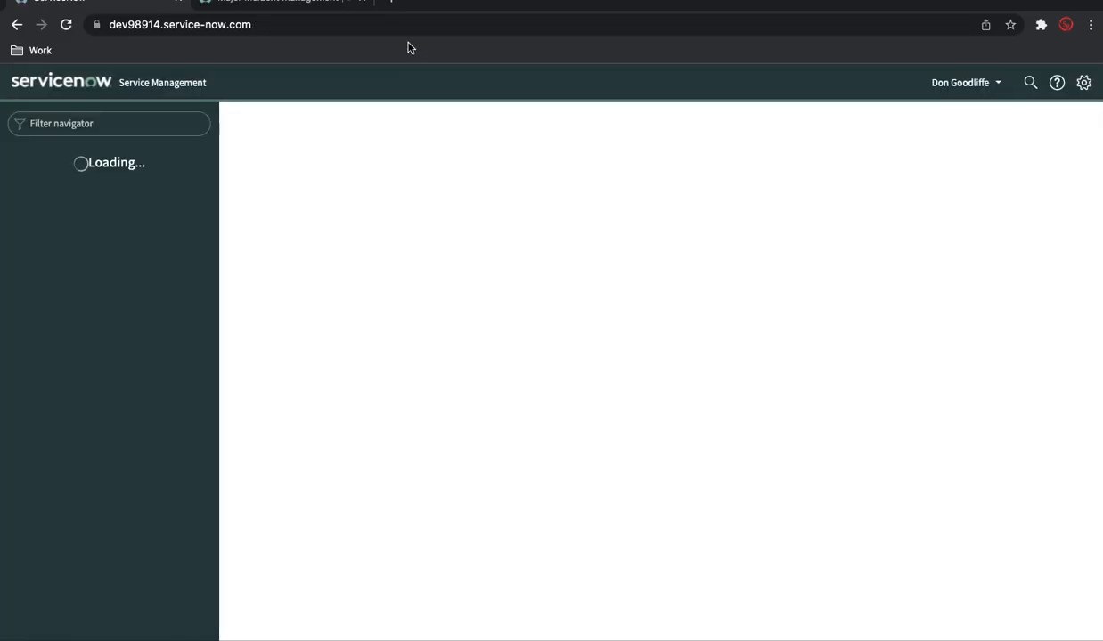
left_click(414, 32)
type("https://dev98914.service-now.com/nav_to.do?uri=incident.do?sys_id=46e2fee9a9fe19810049b49dee0daf58")
key("Return")
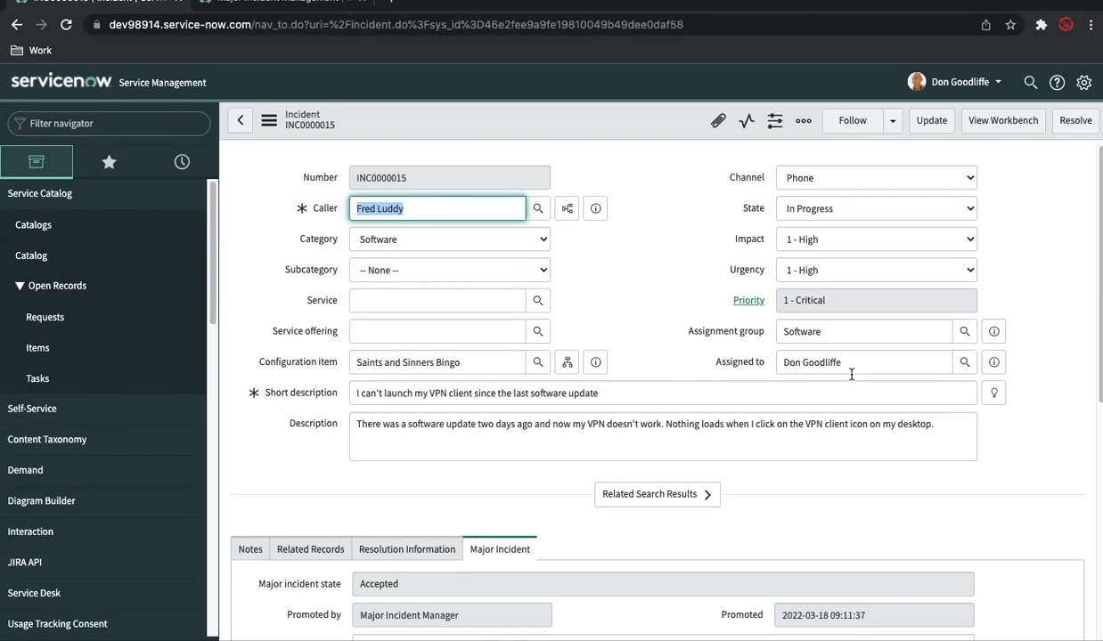
scroll(850, 374, "down", 10)
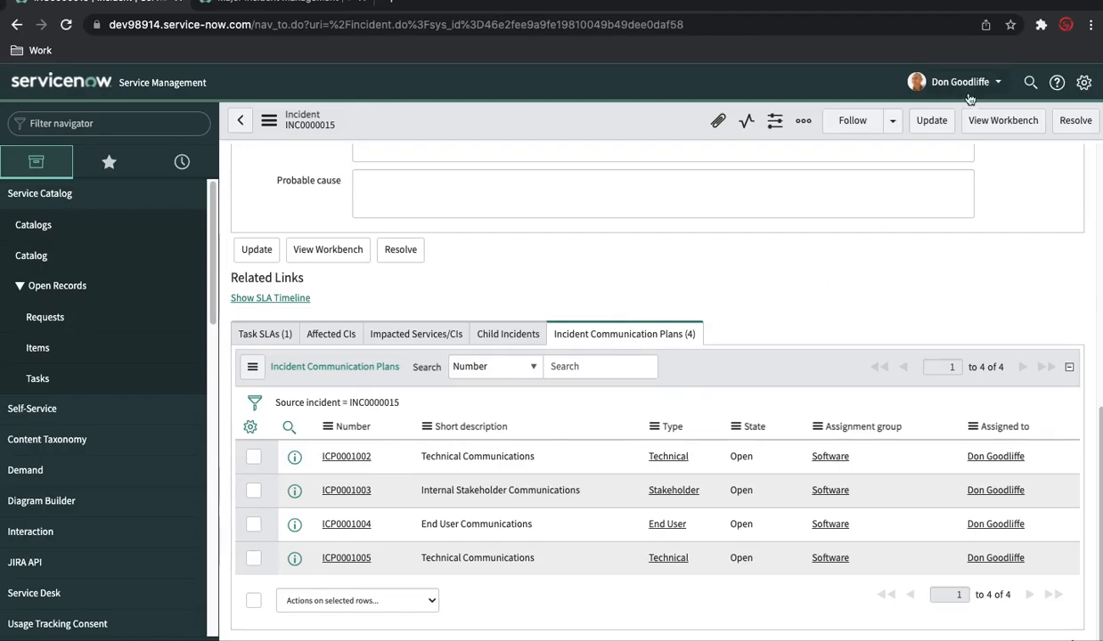
Open the Major Incident workbench for INC0000015 and look through its technical and stakeholder communication tasks.
left_click(990, 123)
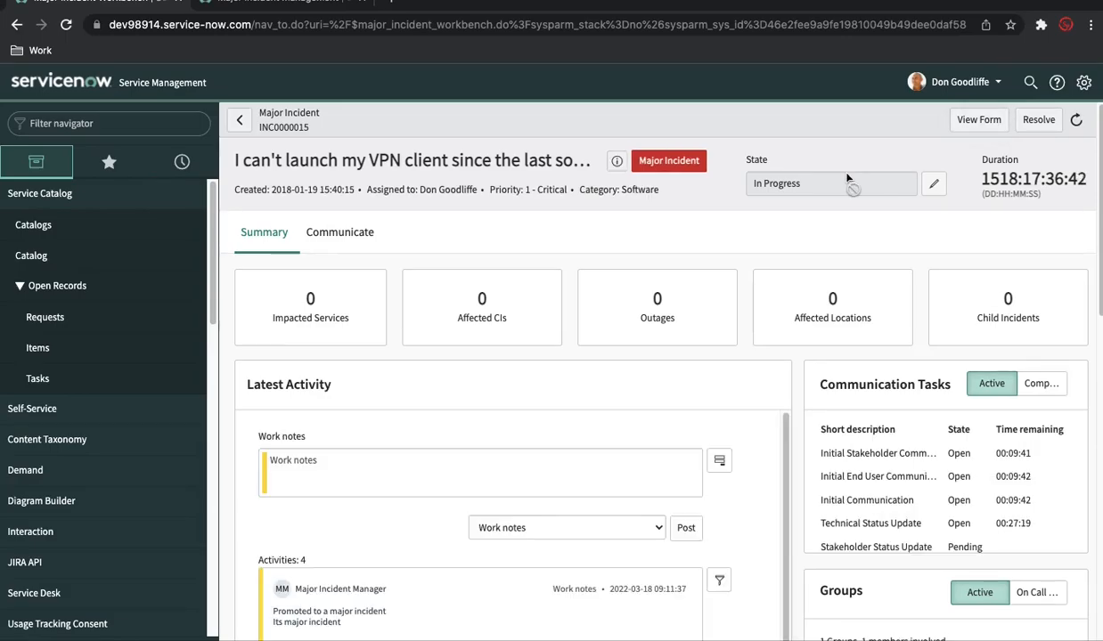
left_click(342, 232)
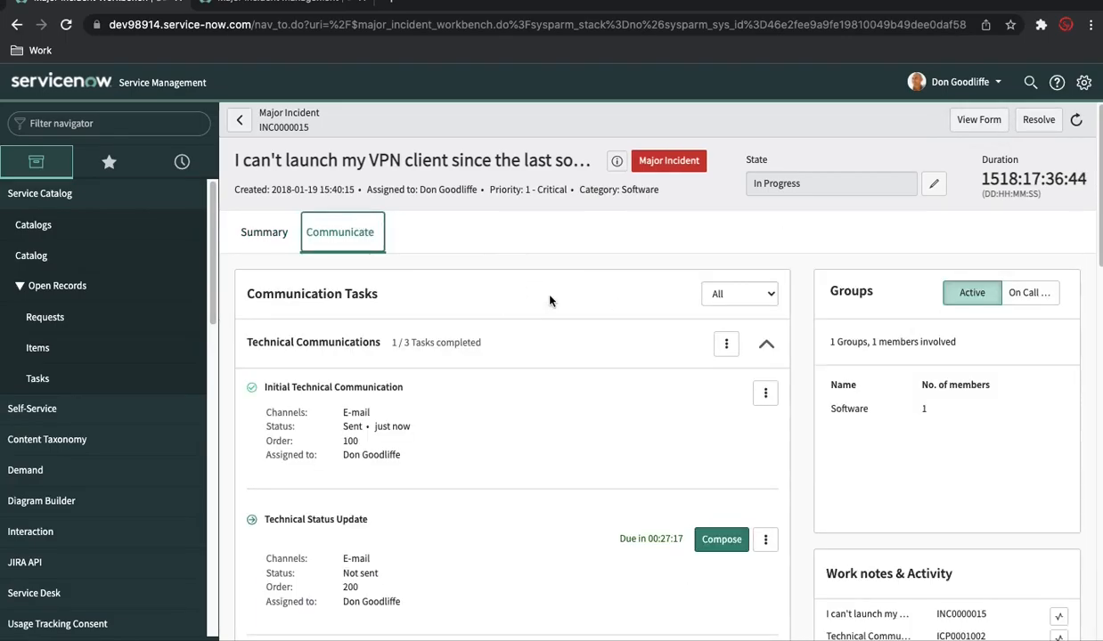
scroll(549, 300, "down", 1)
scroll(550, 301, "down", 1)
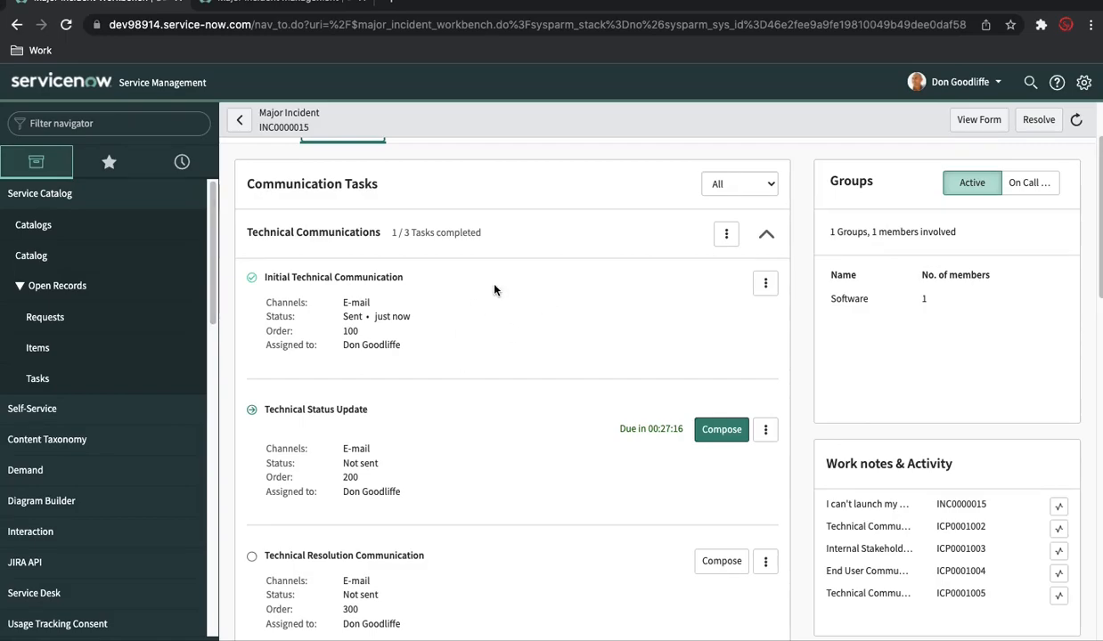
scroll(470, 410, "down", 1)
scroll(704, 275, "up", 1)
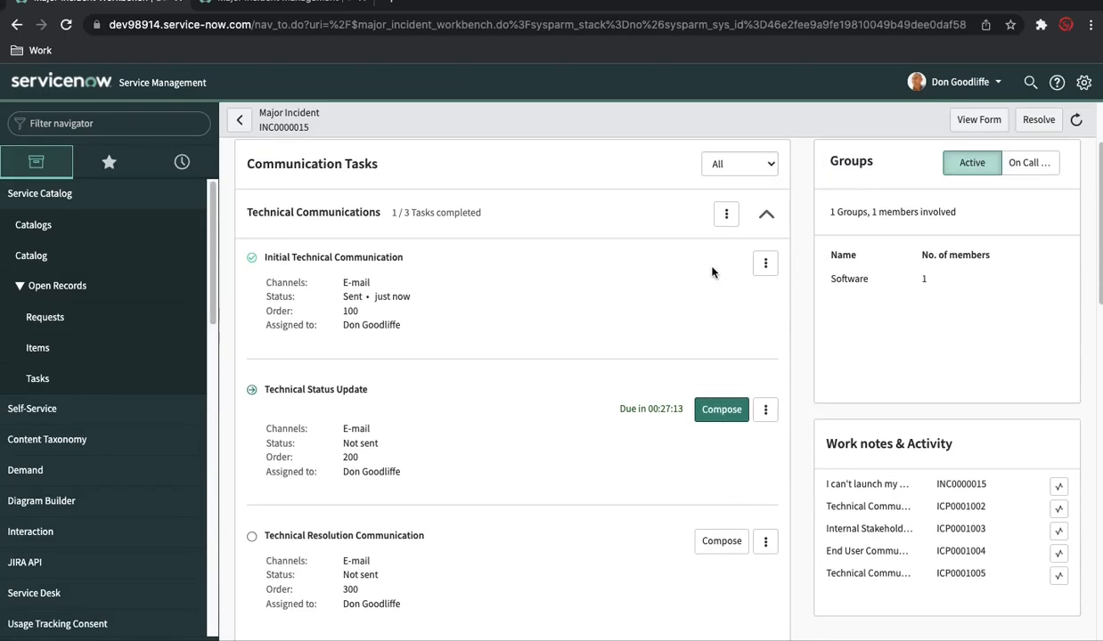
left_click(764, 223)
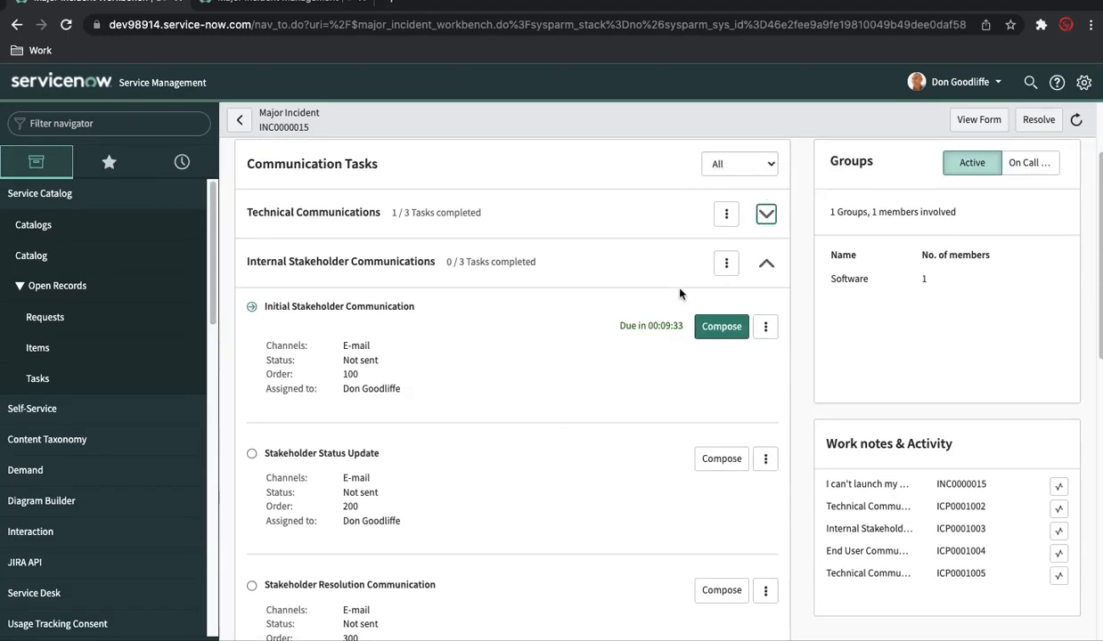
left_click(766, 215)
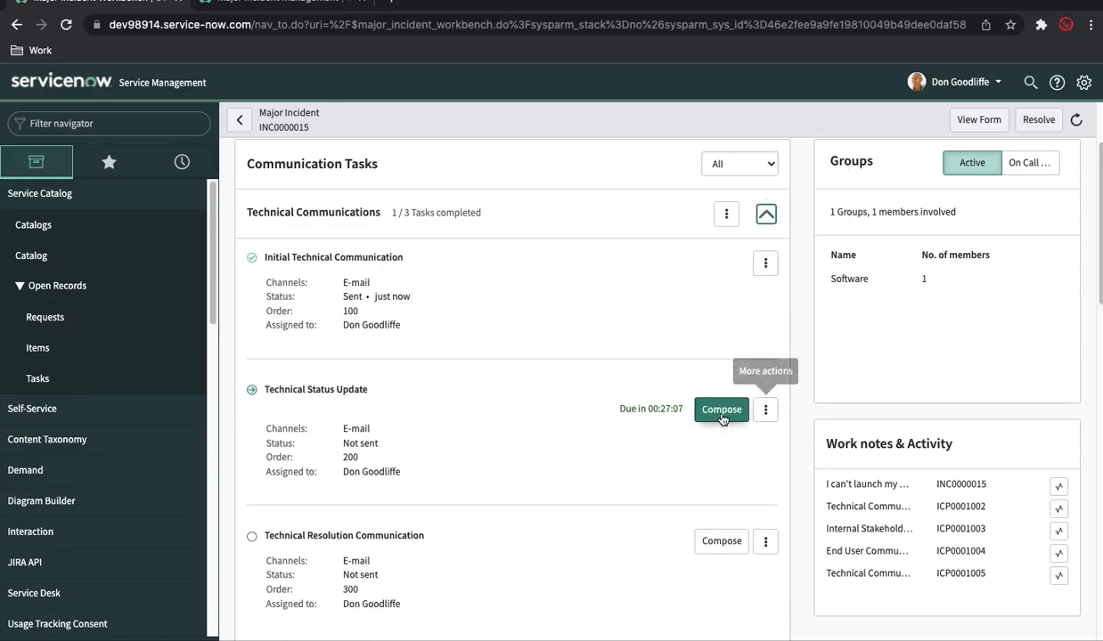
Close the Technical Status Update and Technical Resolution Communication tasks without sending them.
left_click(766, 413)
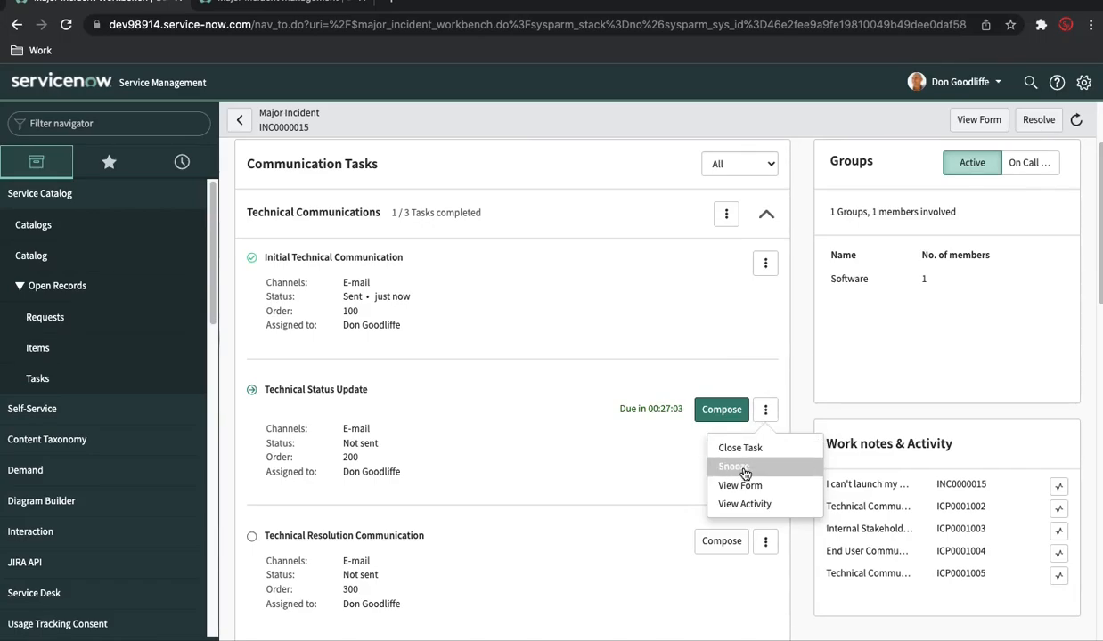
left_click(745, 449)
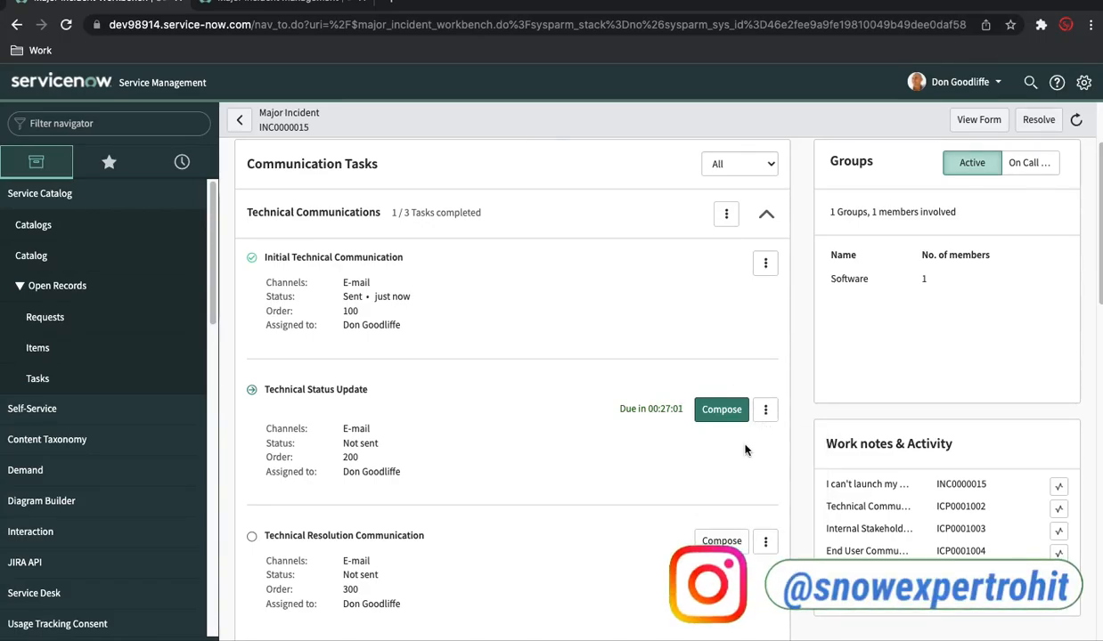
left_click(765, 527)
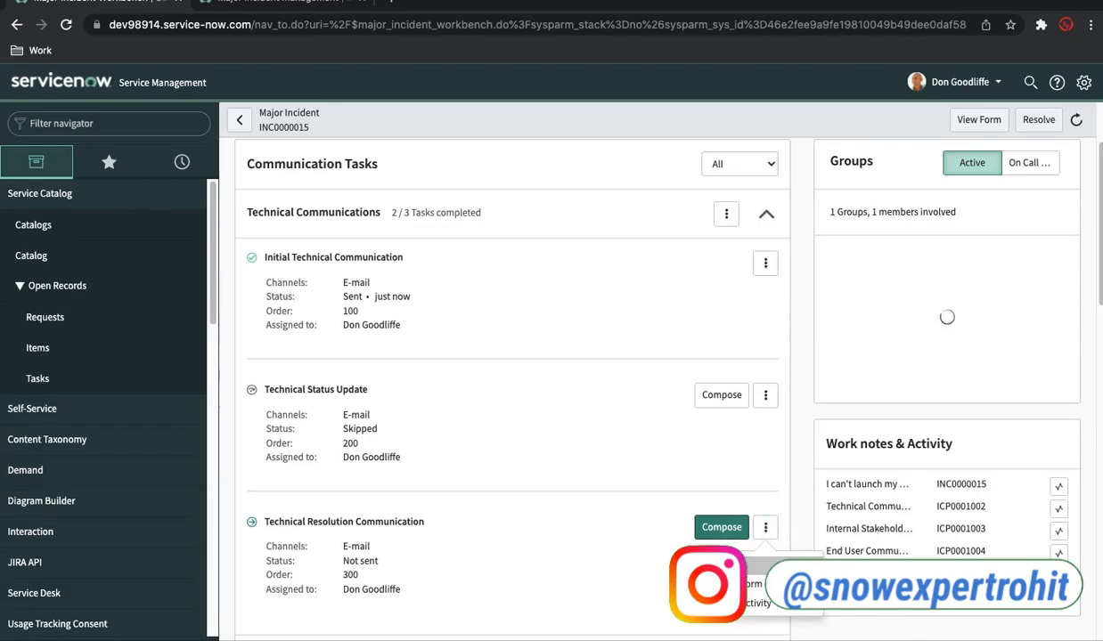
left_click(765, 529)
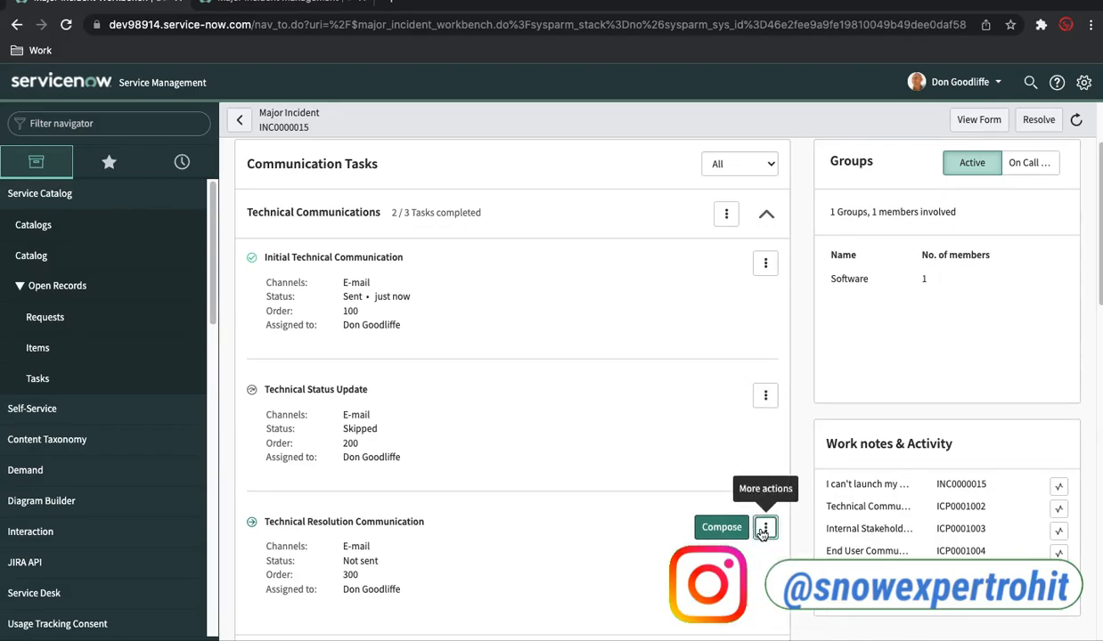
left_click(763, 529)
left_click(742, 568)
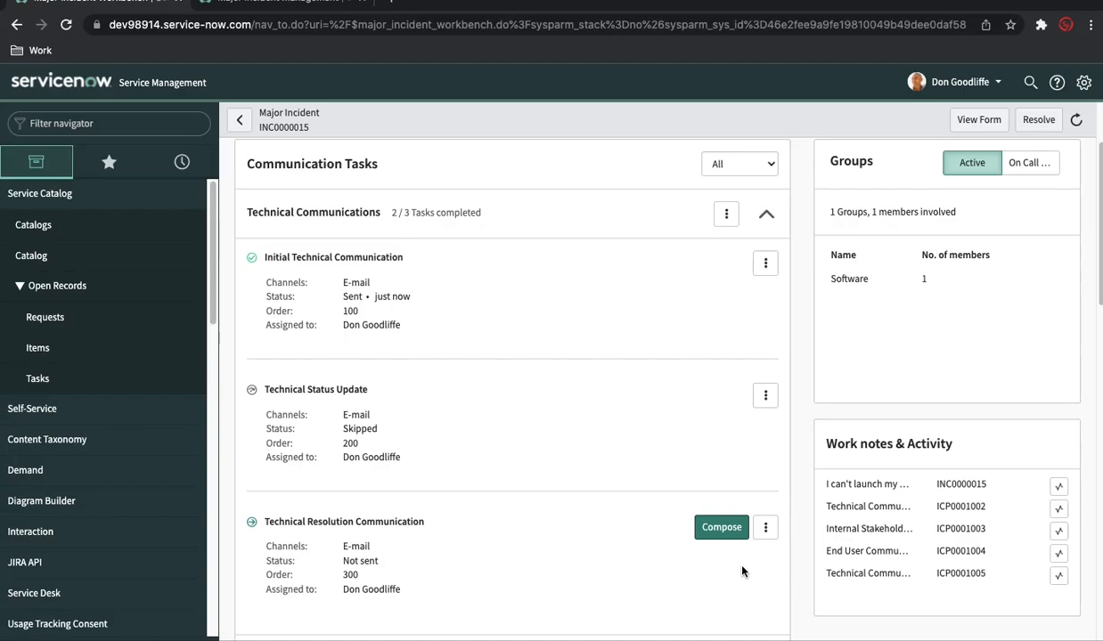
Close the Initial Stakeholder Communication and Stakeholder Status Update tasks under Internal Stakeholder Communications.
scroll(742, 572, "down", 2)
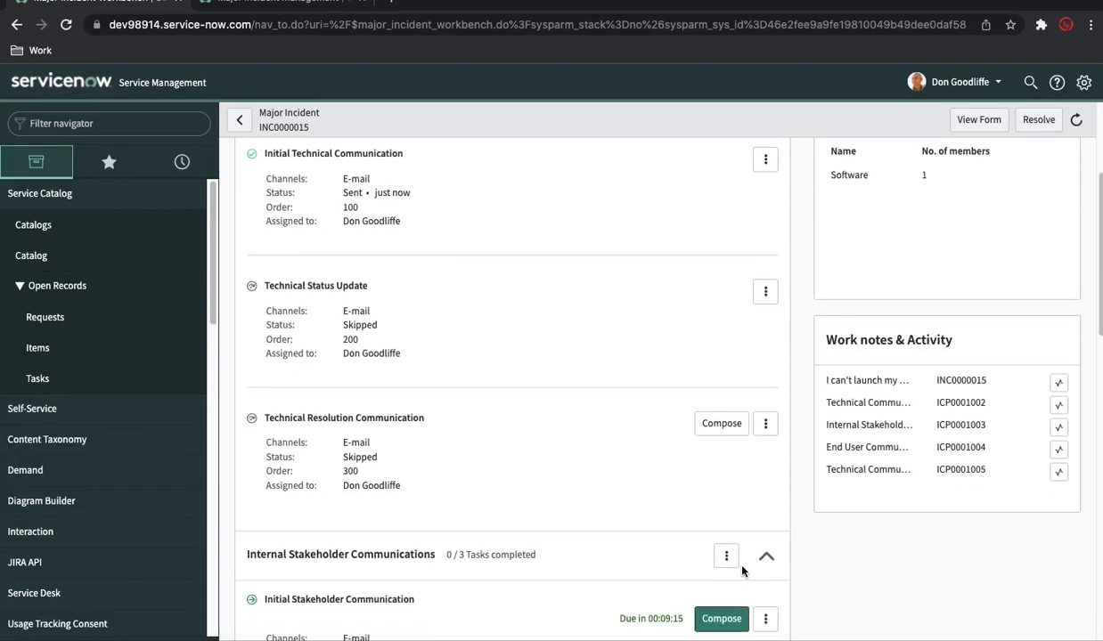
scroll(399, 464, "down", 5)
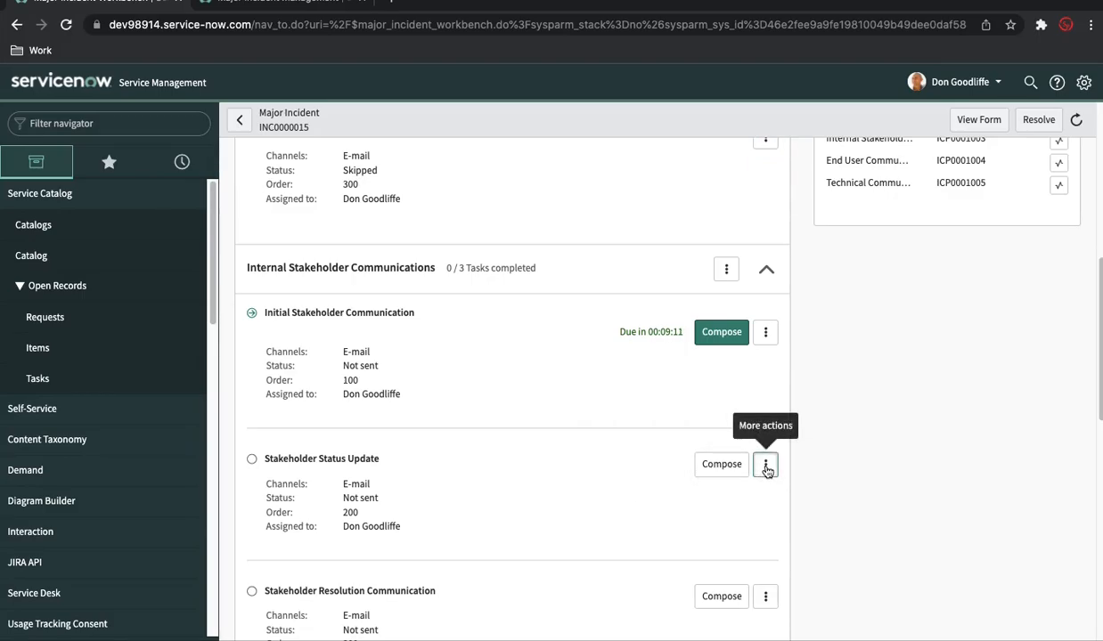
left_click(766, 469)
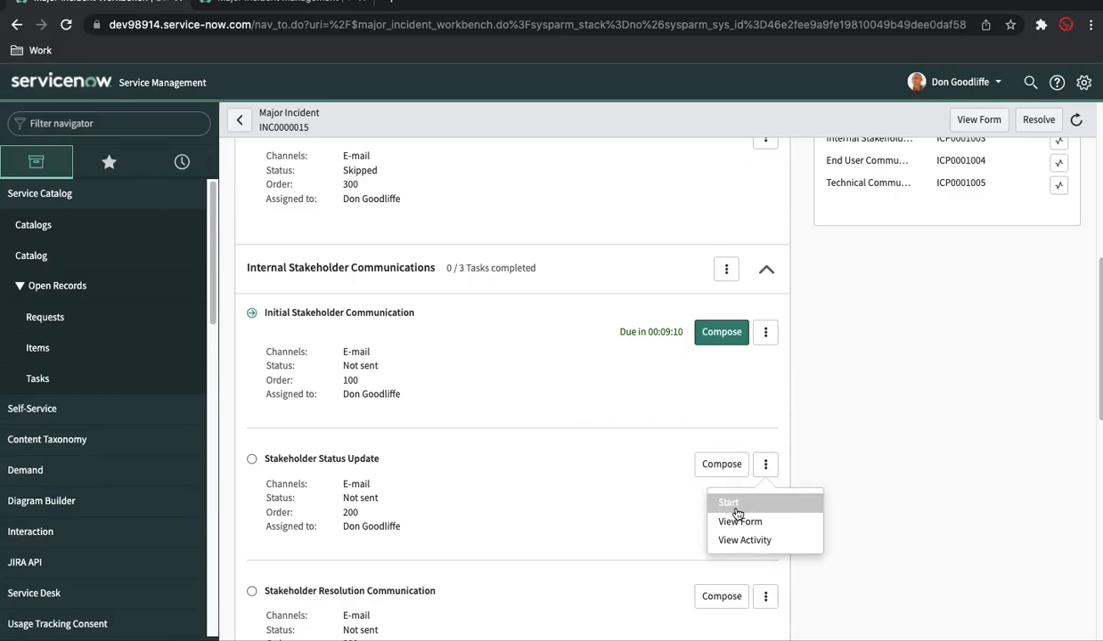
left_click(765, 332)
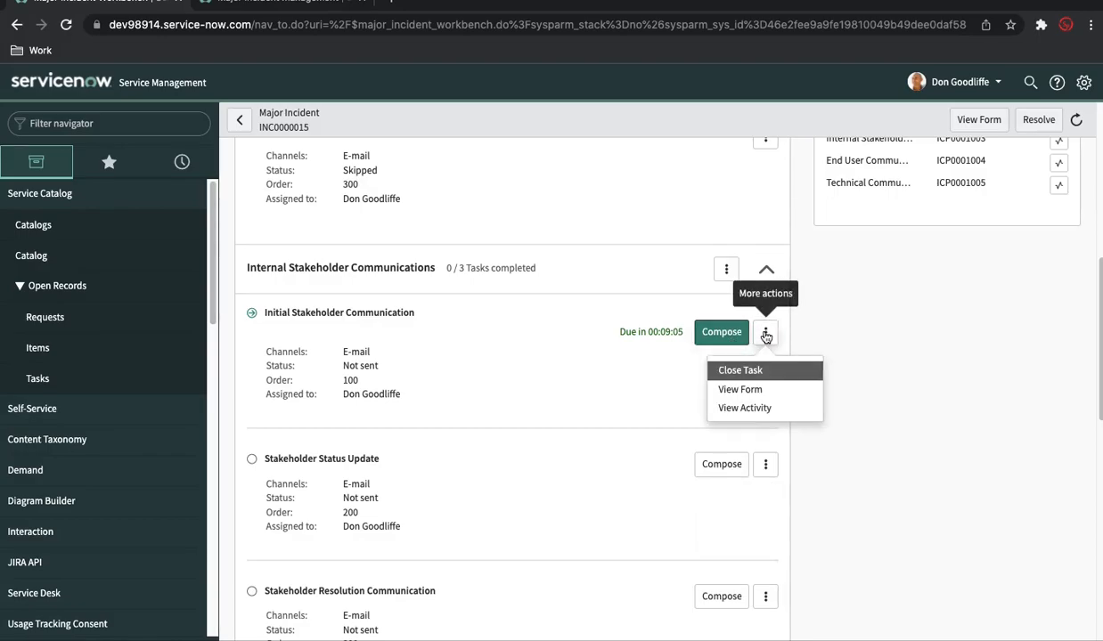
left_click(737, 373)
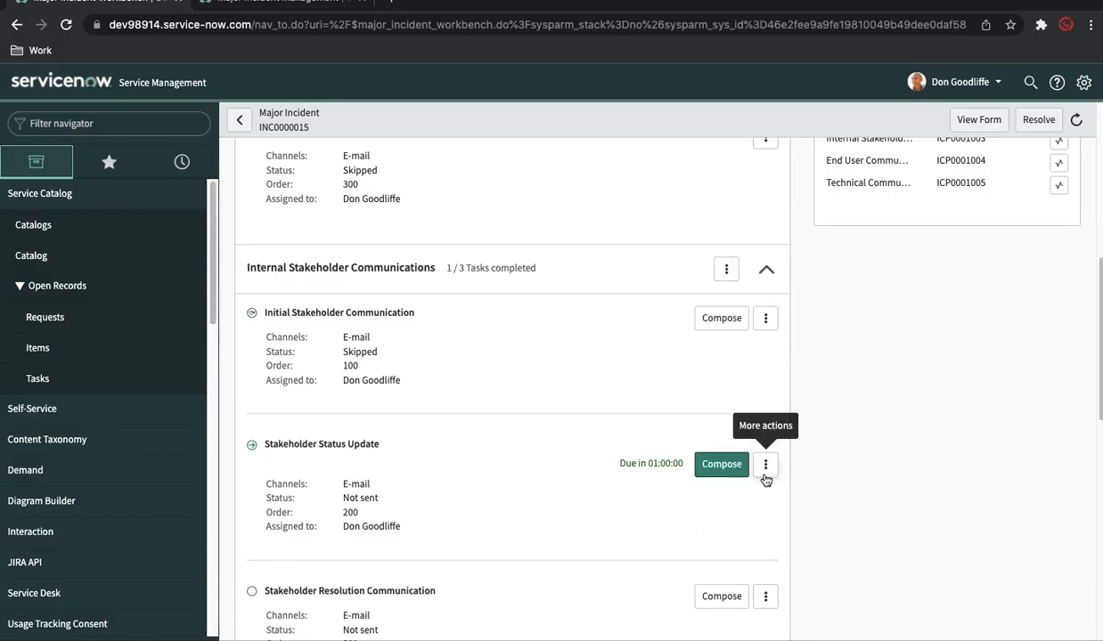
left_click(764, 470)
left_click(760, 468)
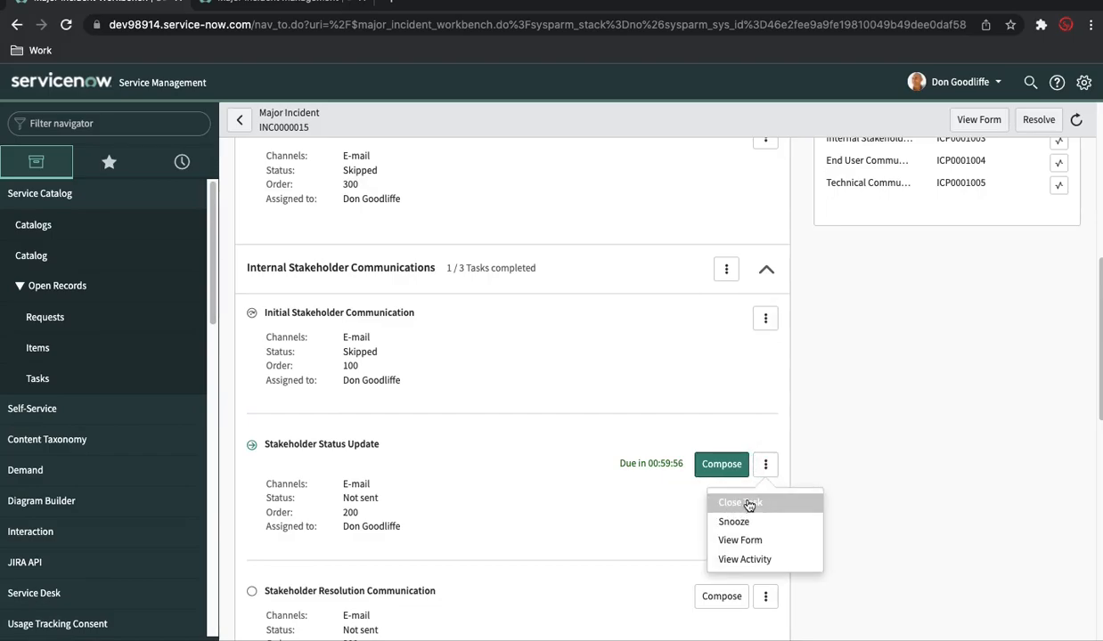
left_click(748, 504)
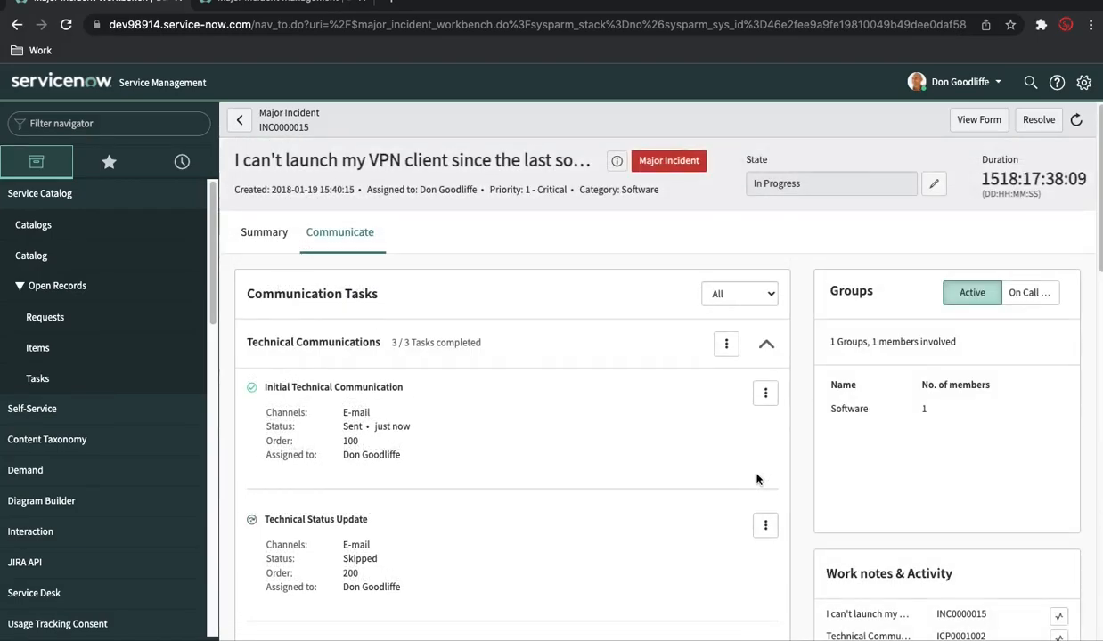
Collapse all four communication groups to compare their task completion.
left_click(766, 343)
left_click(766, 393)
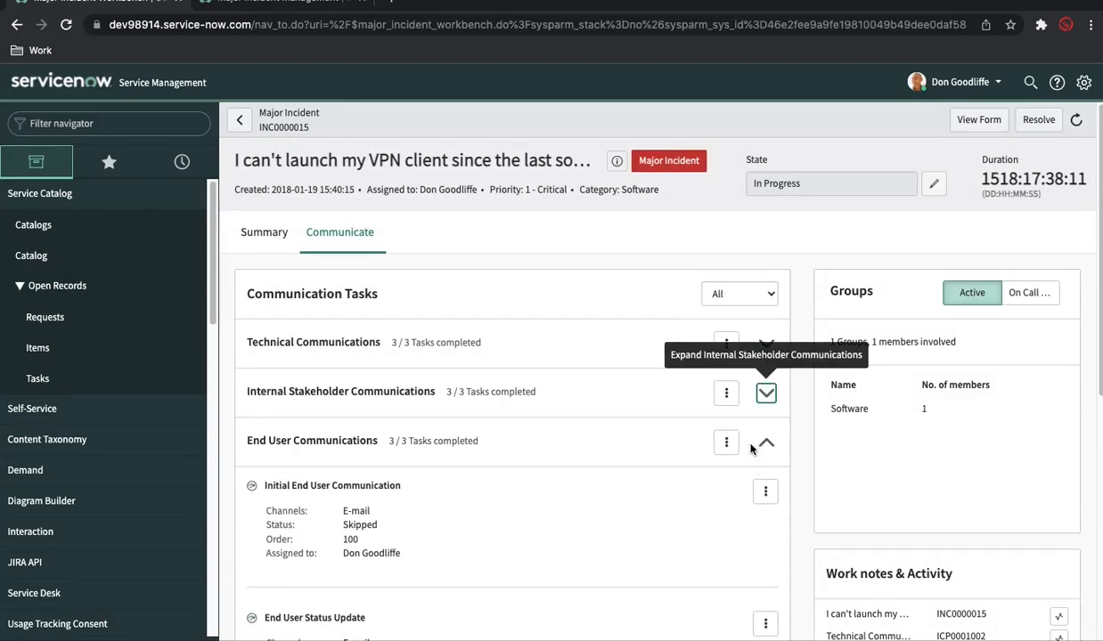
left_click(766, 443)
left_click(766, 491)
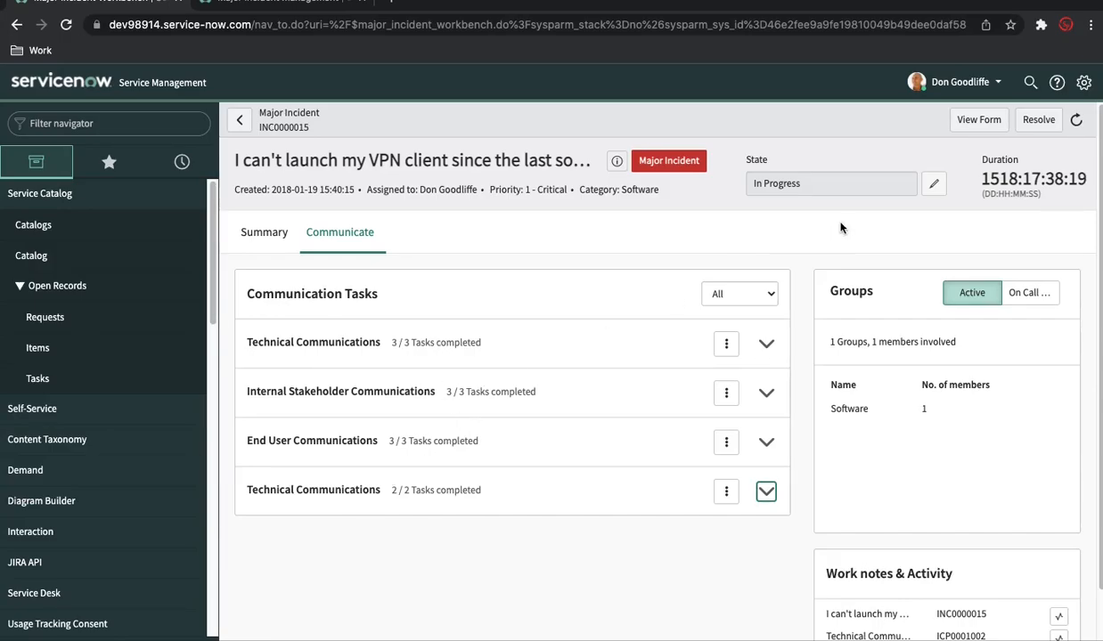
Return to the form view of INC0000015 and check the state of its Incident Communication Plans.
left_click(987, 126)
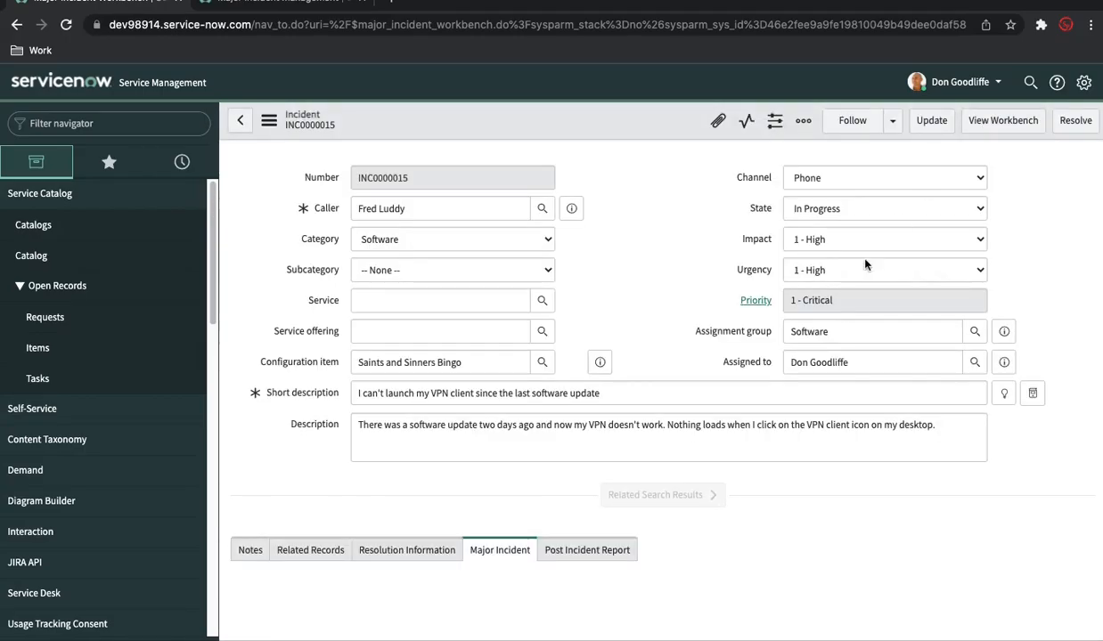
scroll(658, 534, "down", 1)
scroll(657, 535, "down", 10)
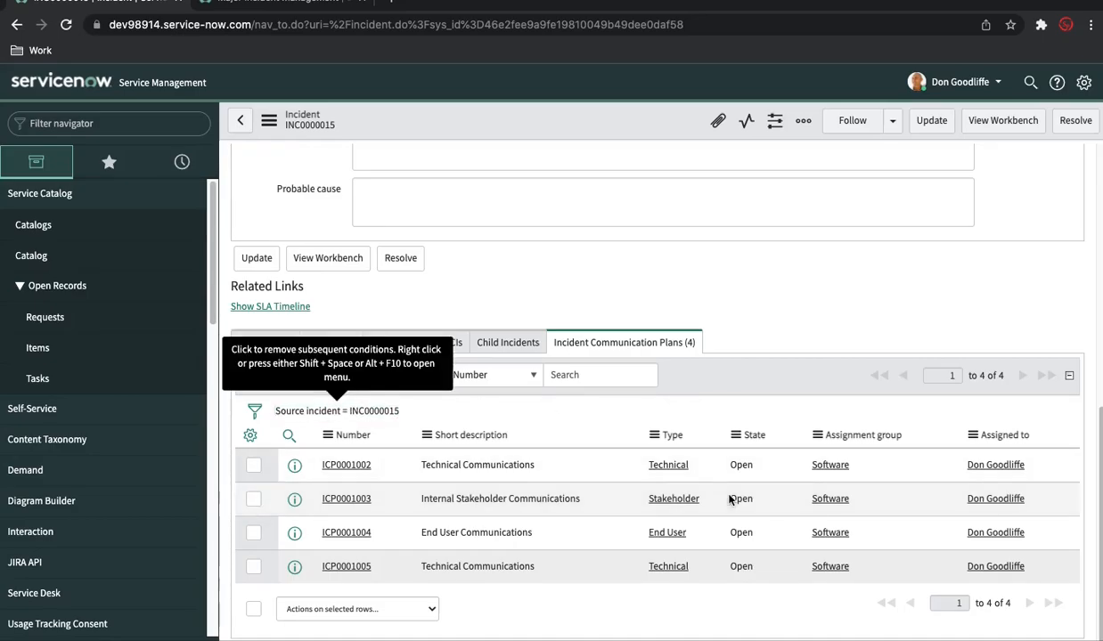
left_click(751, 471)
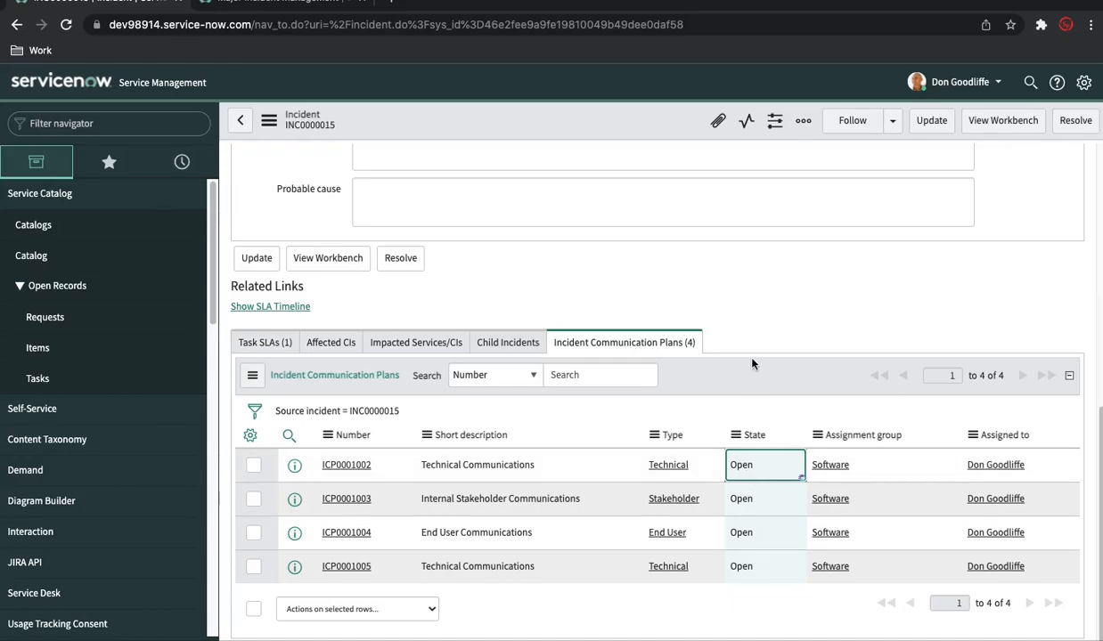
Open communication plan ICP0001002 in a separate browser tab and examine its notes and communication tasks.
key("Return")
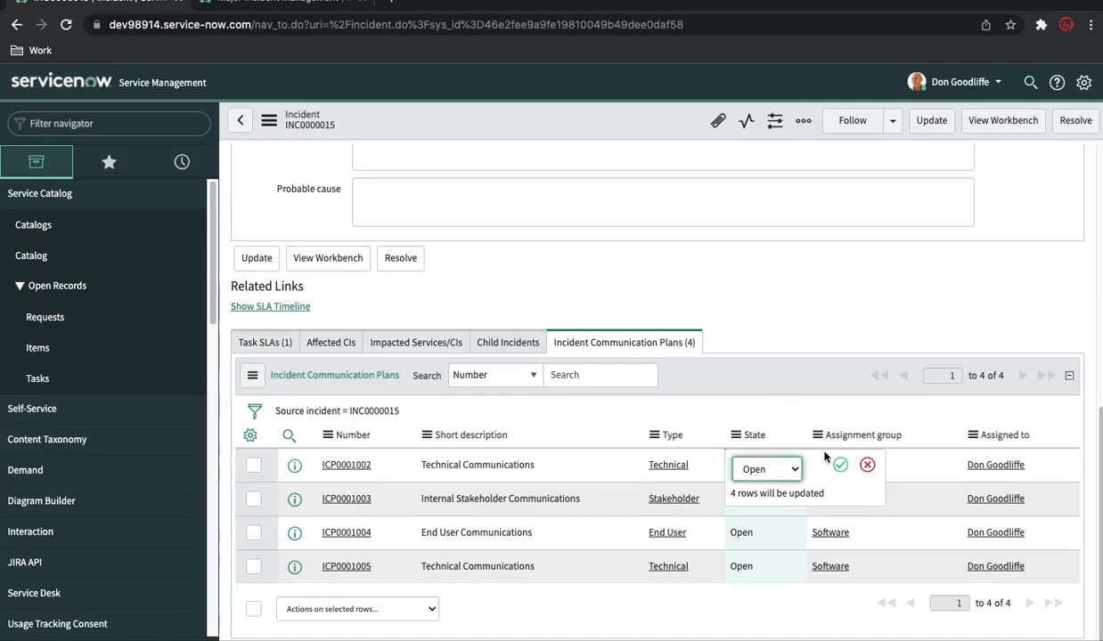
left_click(867, 465)
left_click(342, 470, "super")
left_click(272, 2)
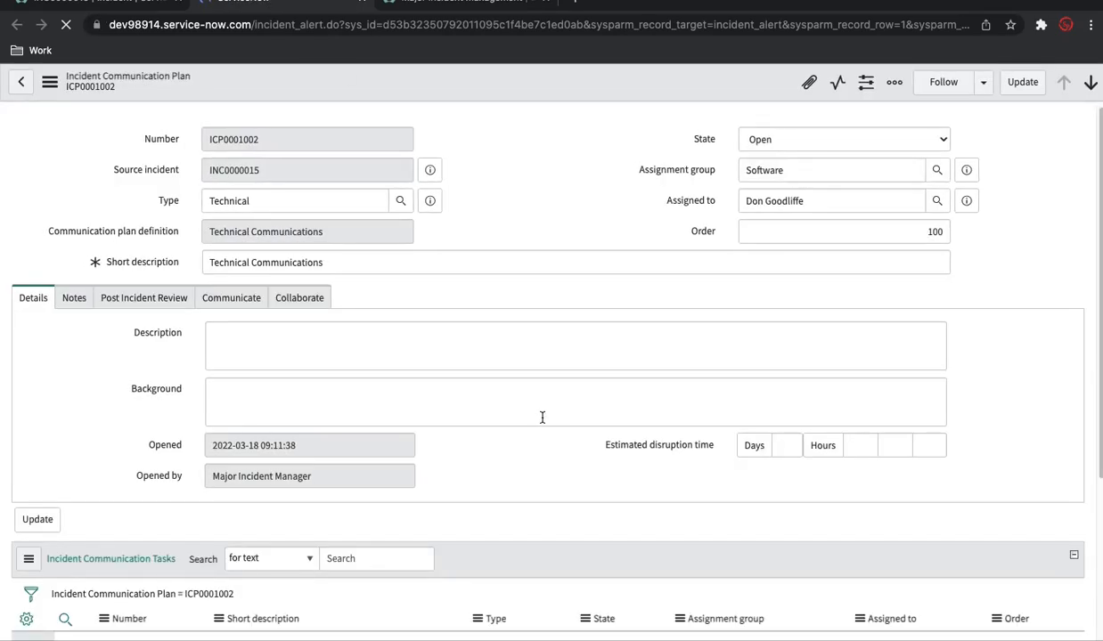
scroll(541, 418, "down", 5)
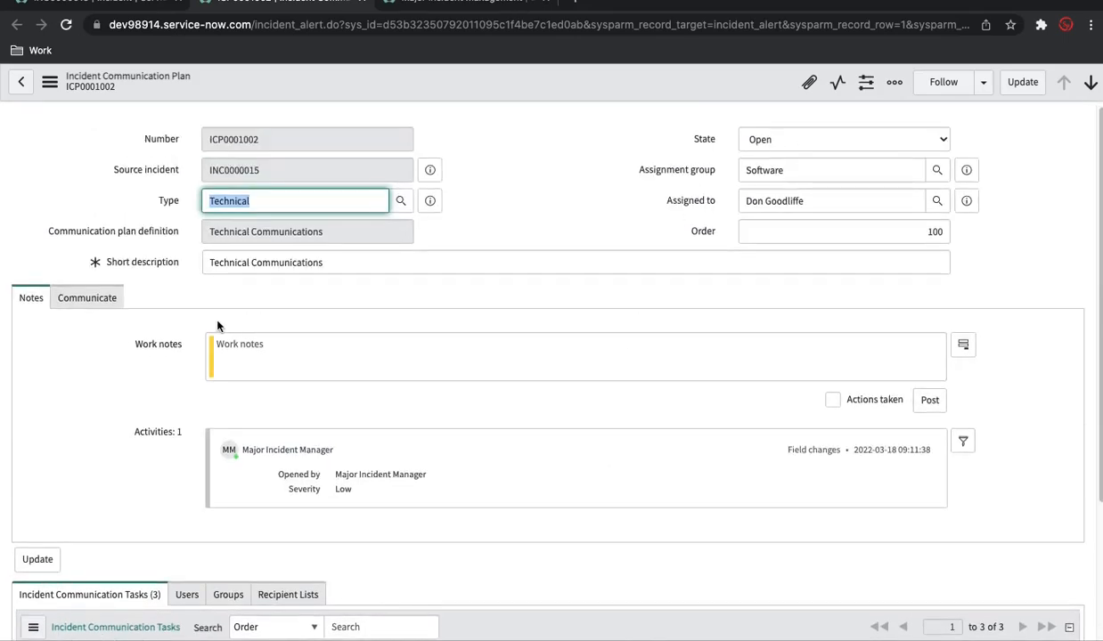
left_click(75, 308)
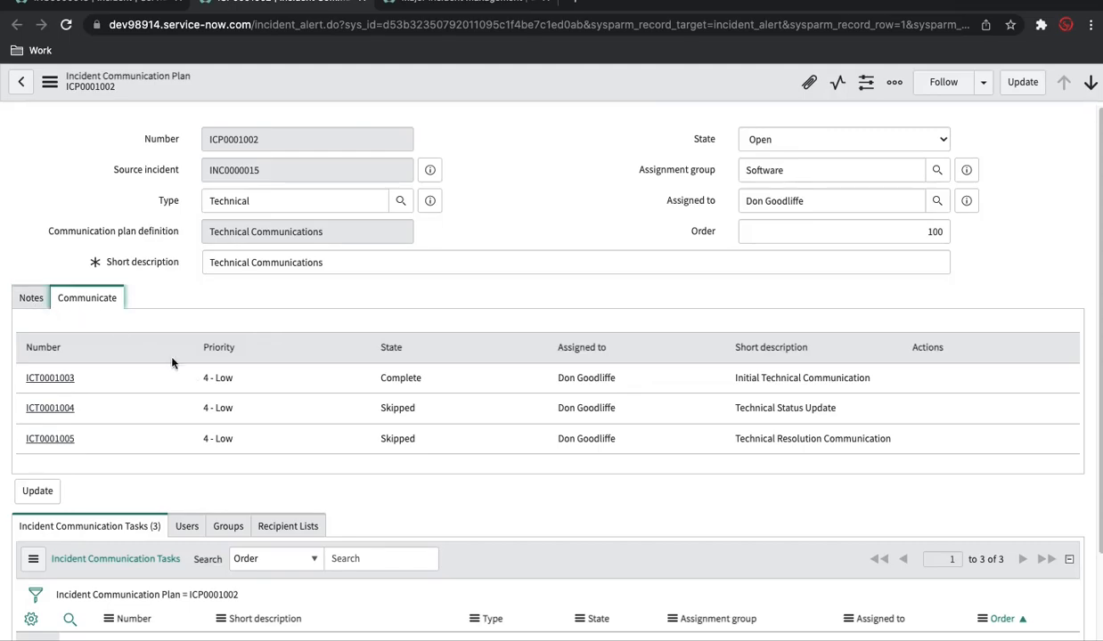
left_click(31, 297)
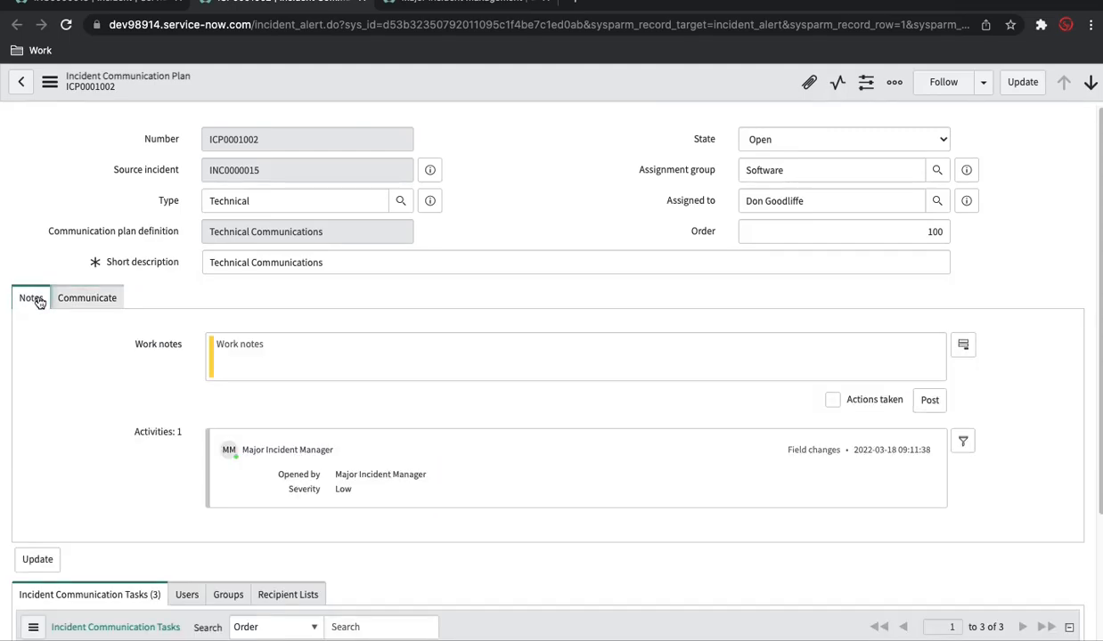
left_click(69, 304)
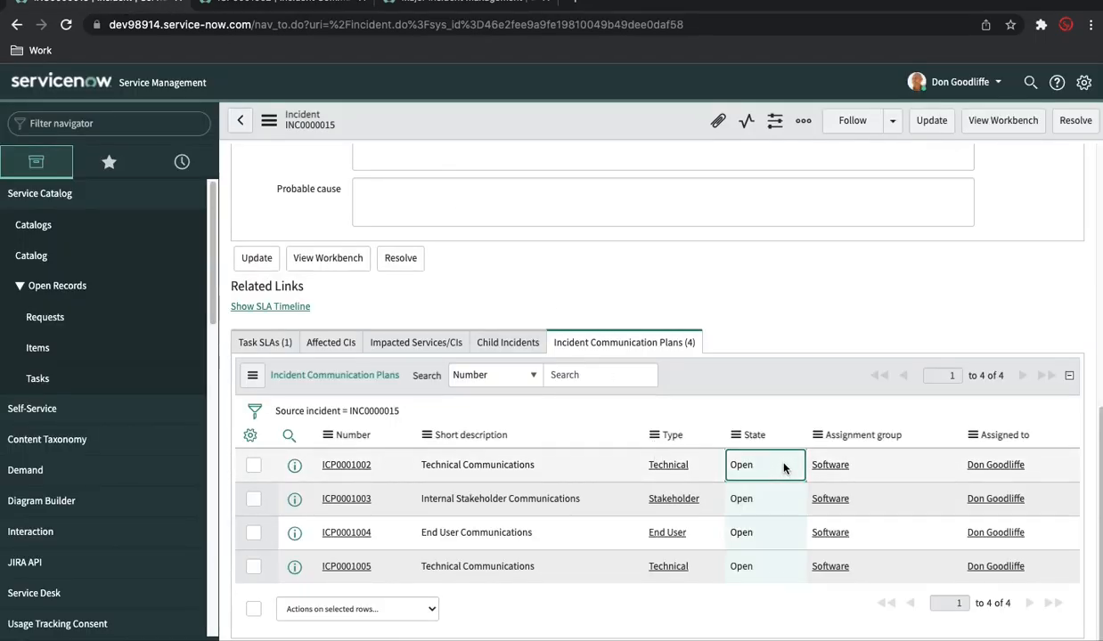
Set the state of all four Incident Communication Plans of INC0000015 to Closed.
double_click(784, 468)
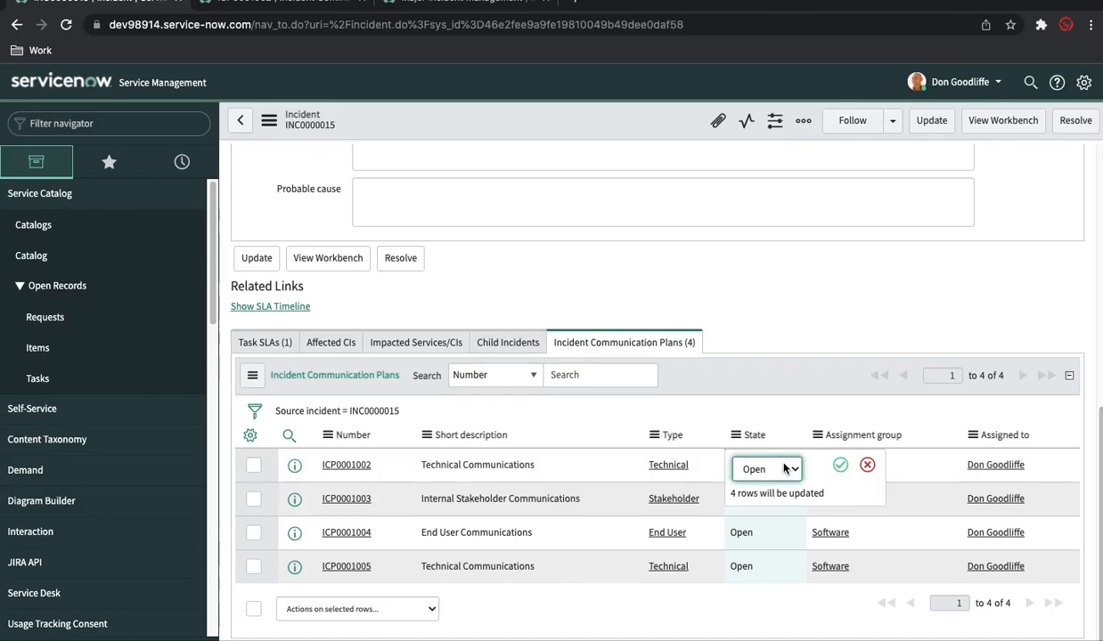
left_click(775, 467)
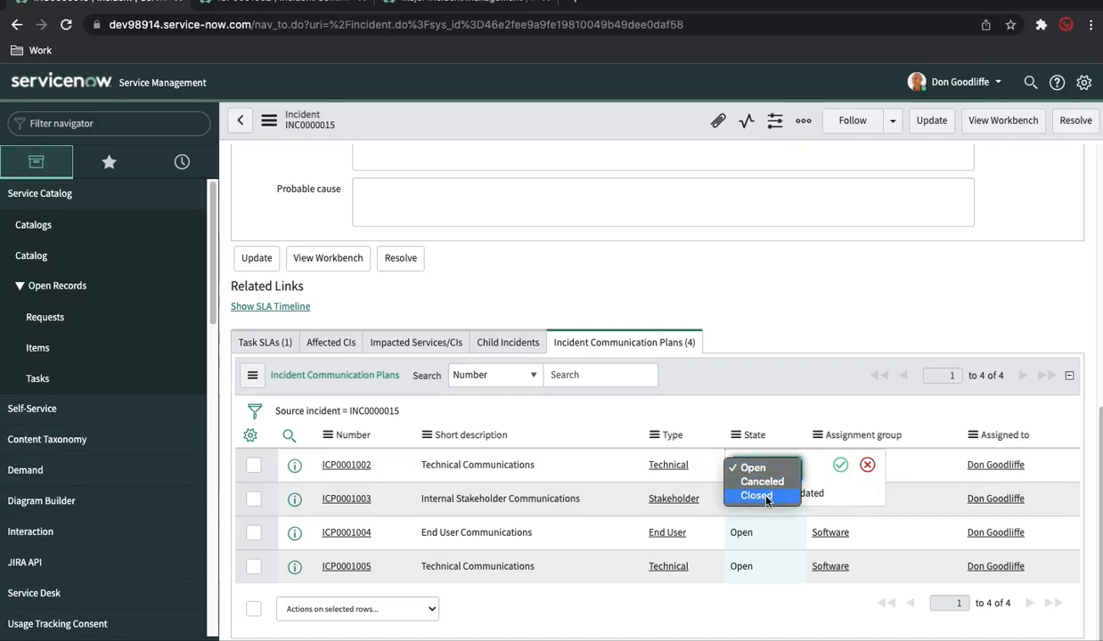
left_click(763, 496)
left_click(840, 465)
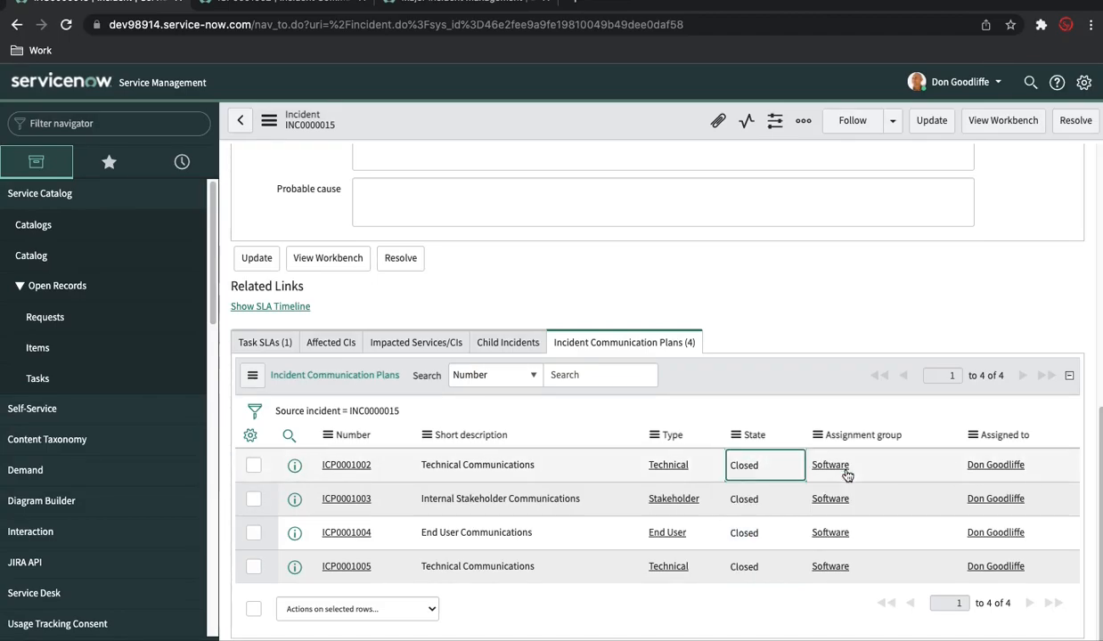
Resolve INC0000015 with the resolution code Solved (Work Around) and the resolution notes "resolve".
scroll(625, 510, "up", 3)
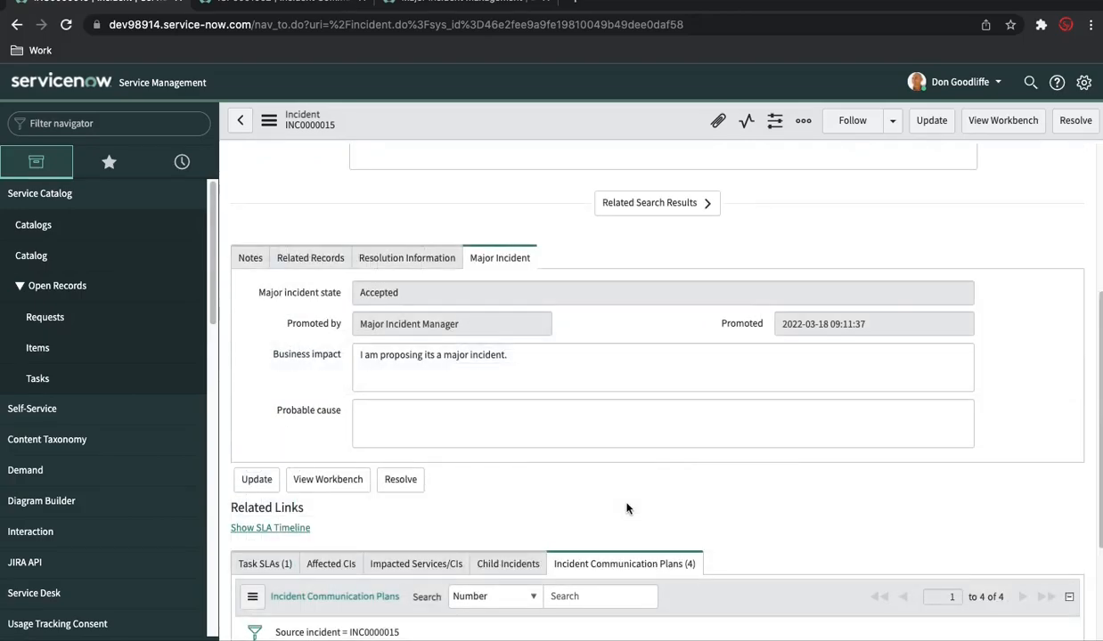
scroll(626, 509, "down", 1)
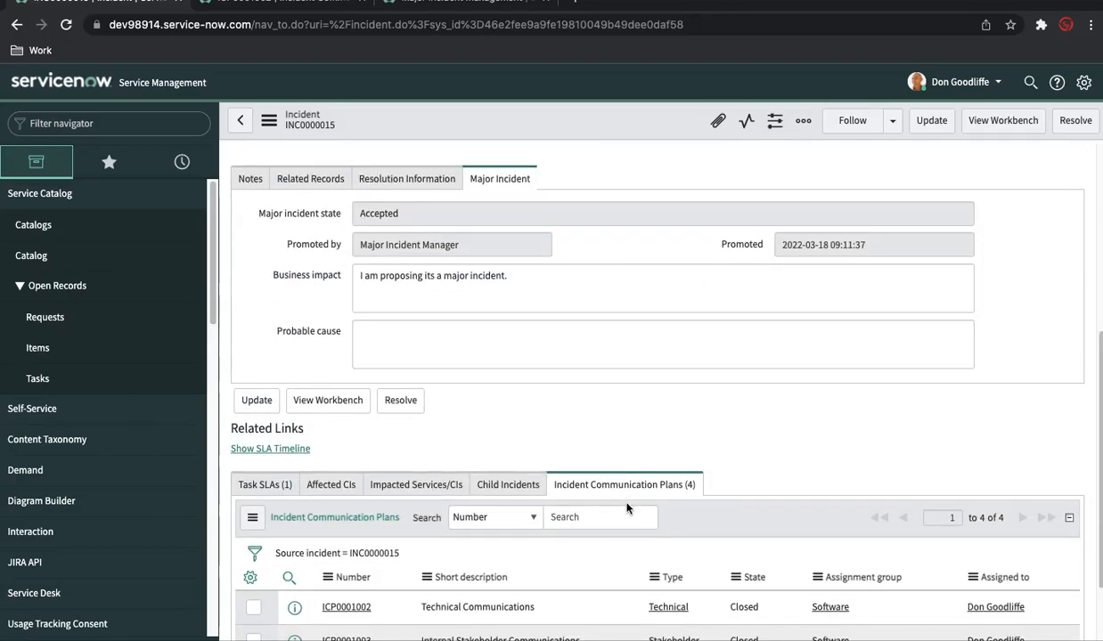
scroll(626, 508, "down", 2)
scroll(625, 433, "up", 3)
left_click(403, 414)
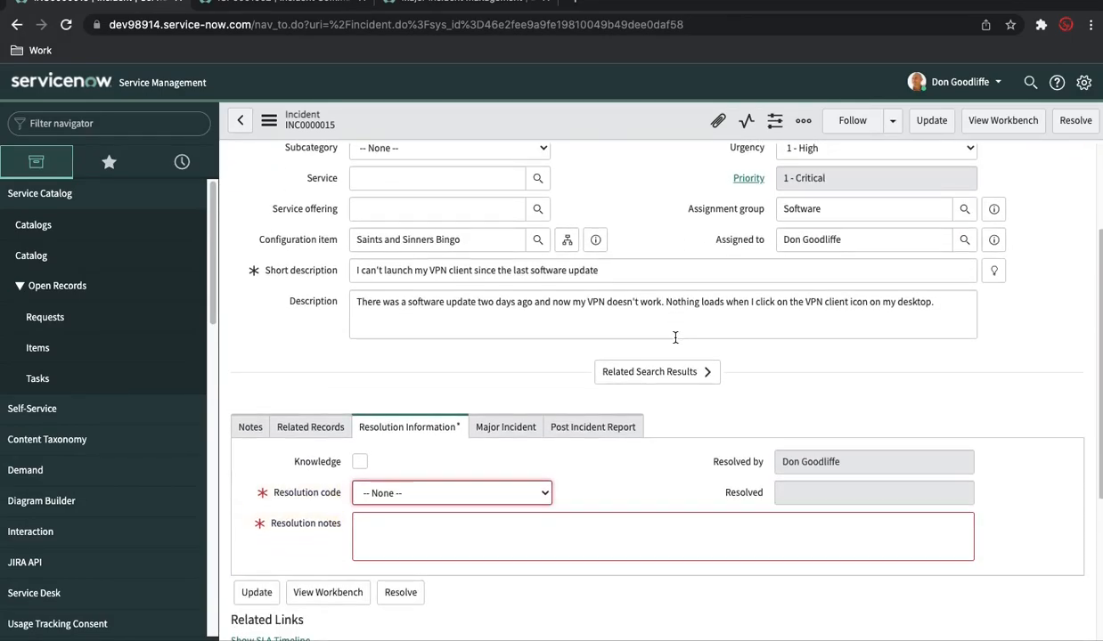
left_click(433, 493)
left_click(424, 507)
left_click(468, 536)
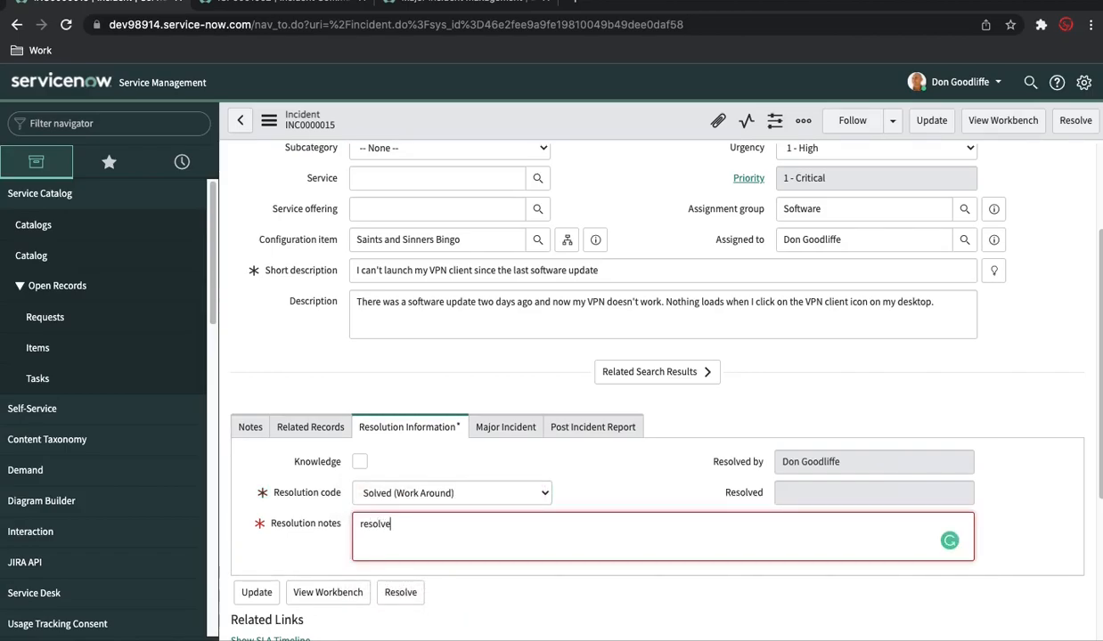
left_click(1051, 123)
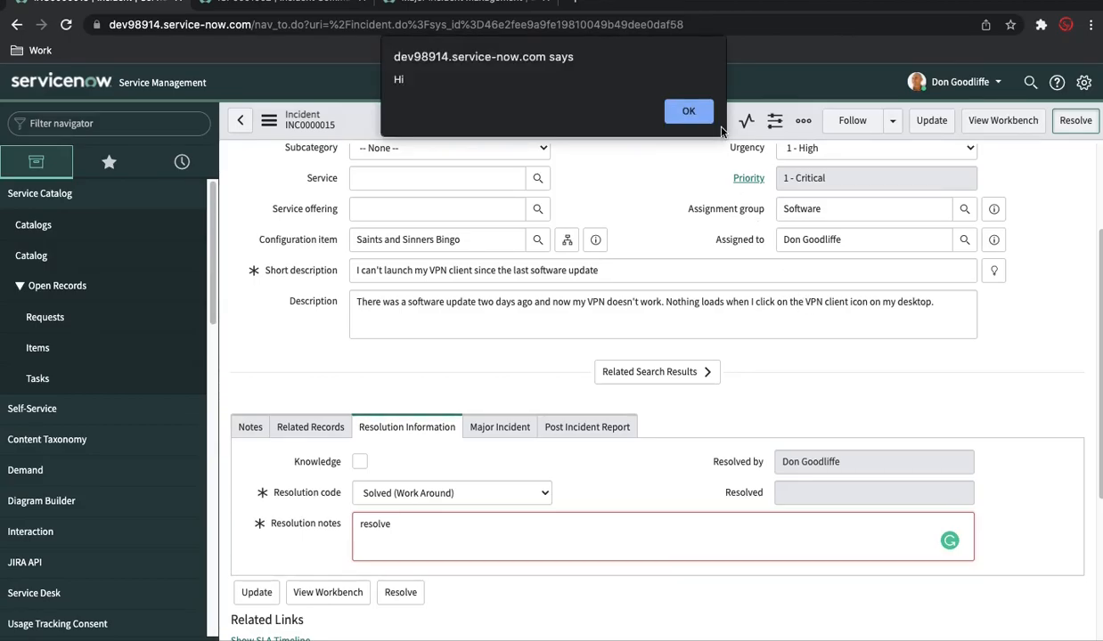
left_click(696, 112)
Examine the Post Incident Report section of the resolved incident, including its overview, findings and timeline.
scroll(641, 430, "down", 1)
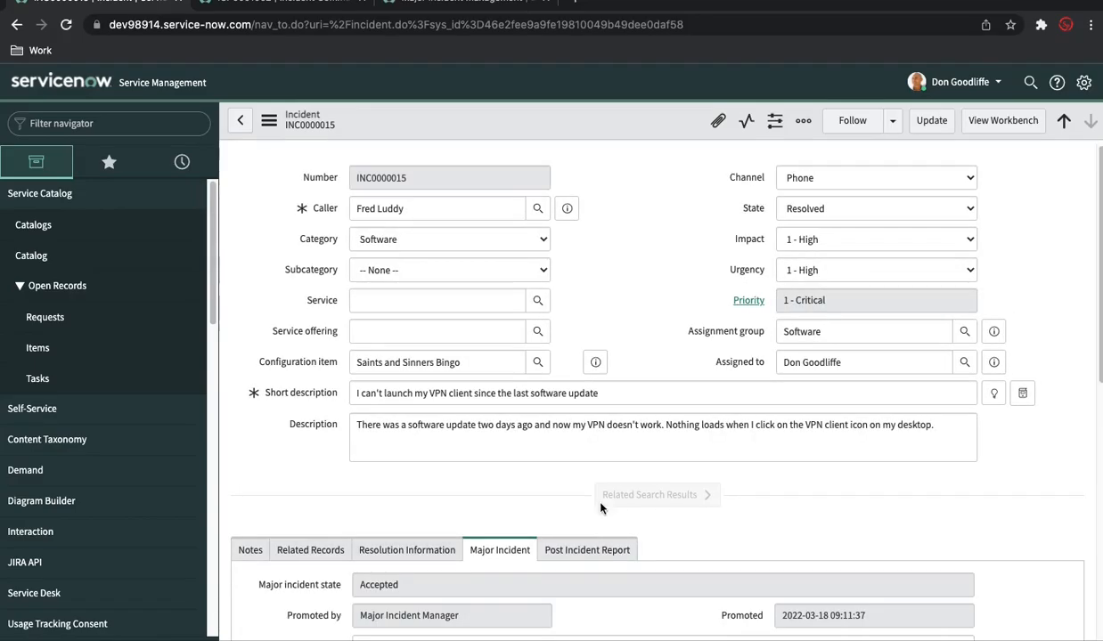
scroll(618, 405, "down", 2)
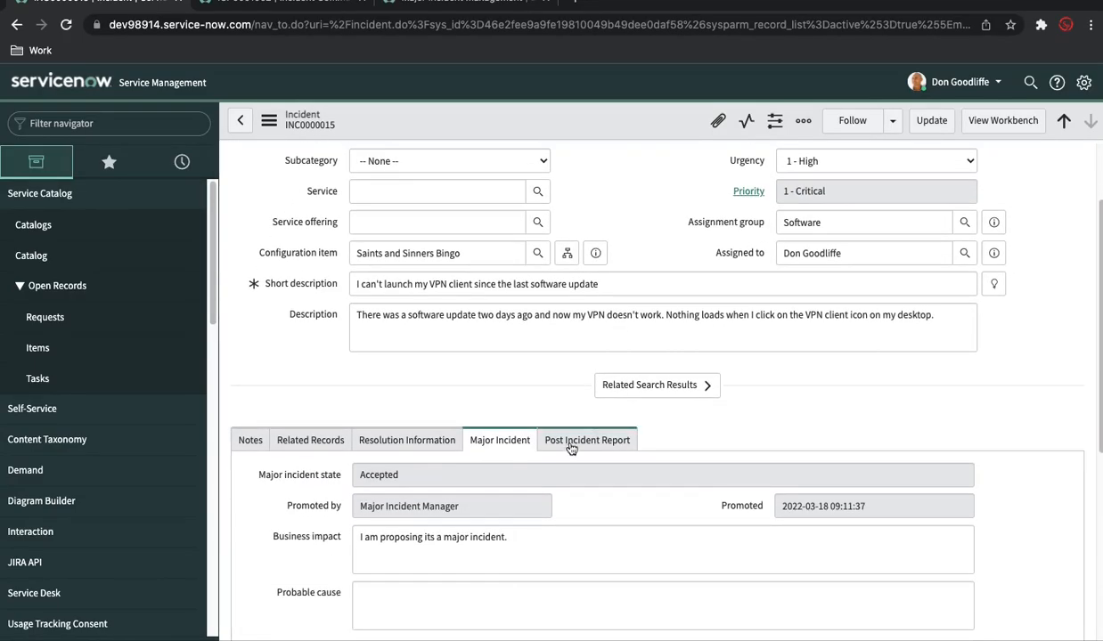
left_click(575, 444)
scroll(779, 481, "down", 4)
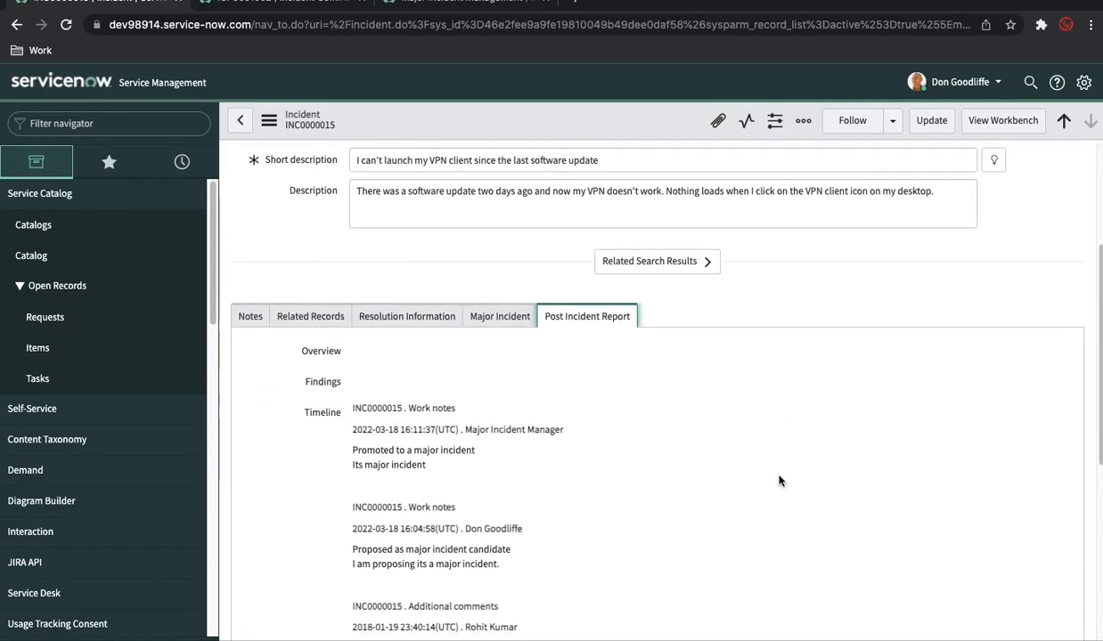
scroll(779, 481, "up", 1)
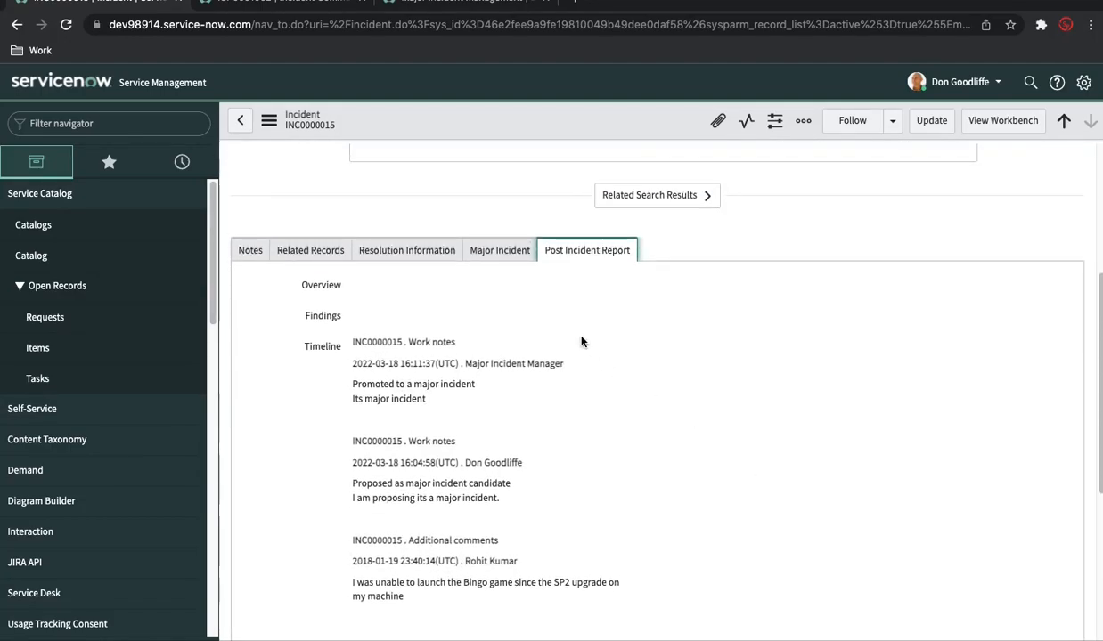
left_click(499, 249)
left_click(571, 250)
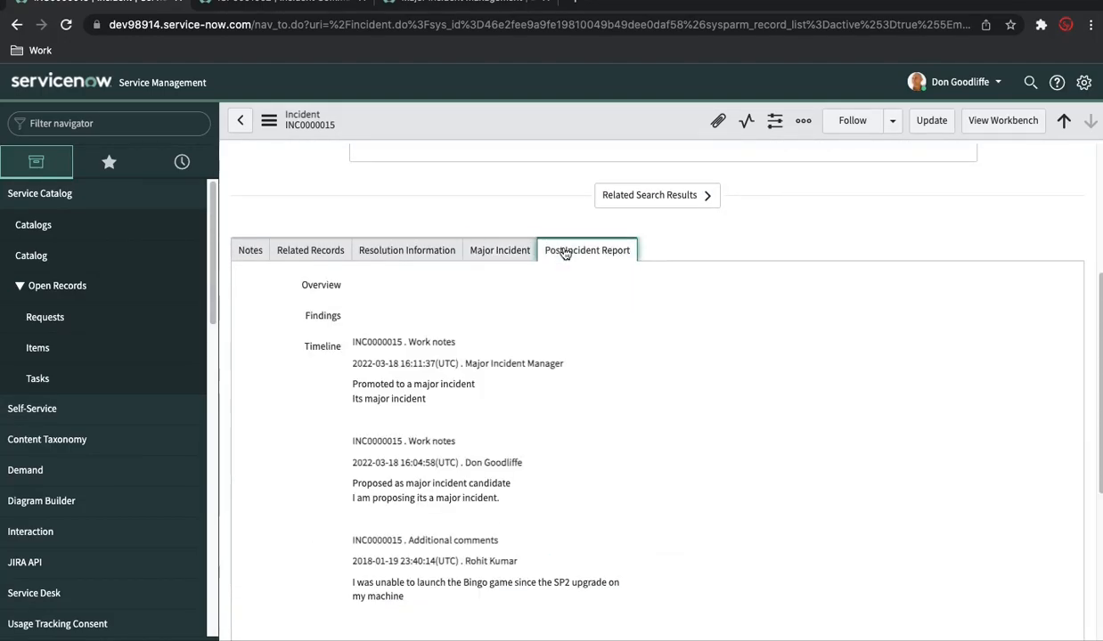
scroll(732, 273, "up", 1)
scroll(733, 277, "down", 3)
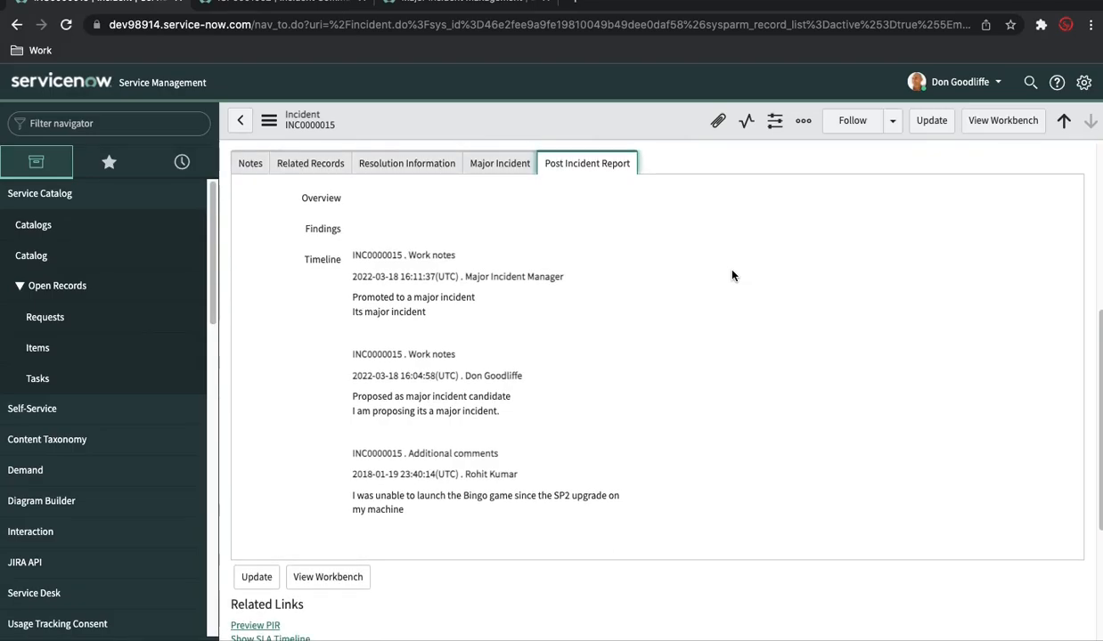
scroll(732, 276, "up", 3)
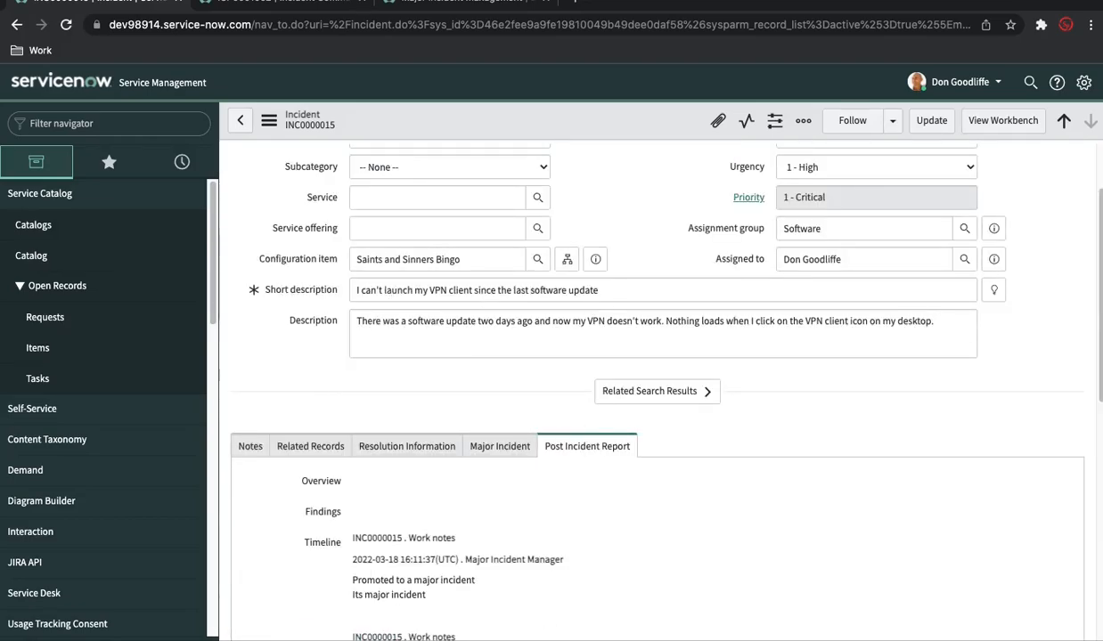
scroll(647, 379, "down", 1)
scroll(631, 380, "down", 3)
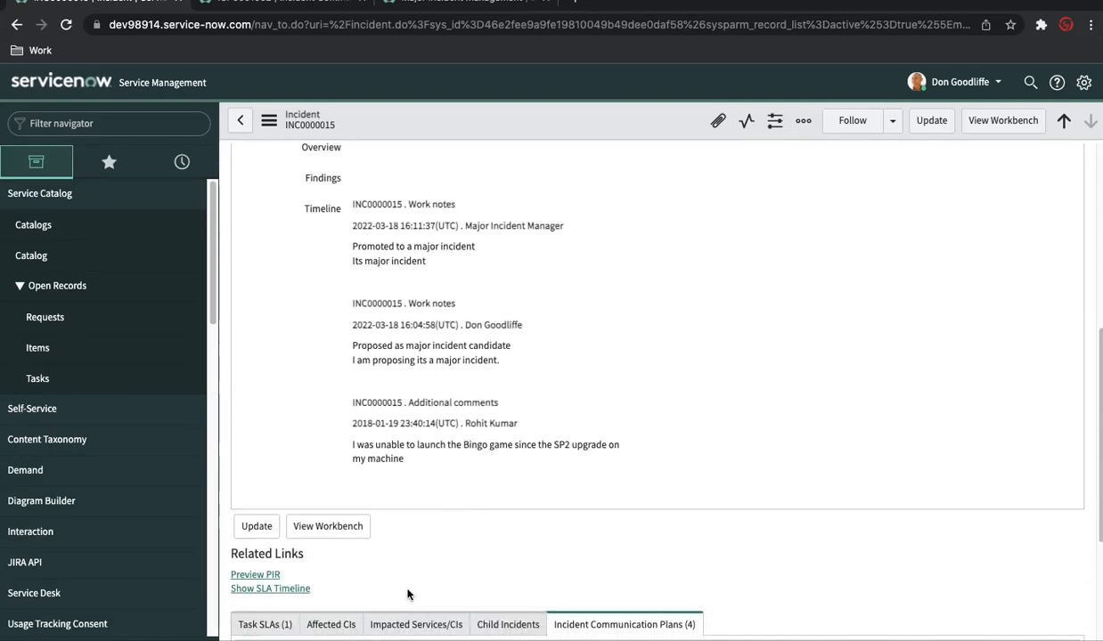
Preview the post incident report of INC0000015 and read through its response timeline, details and work notes.
left_click(264, 576)
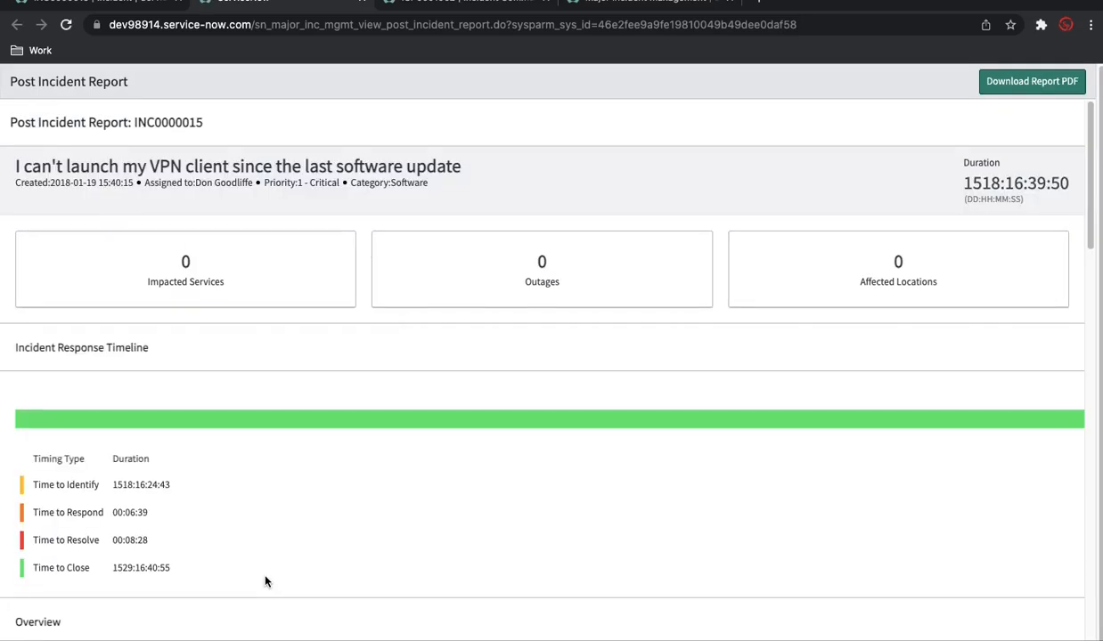
scroll(264, 582, "down", 3)
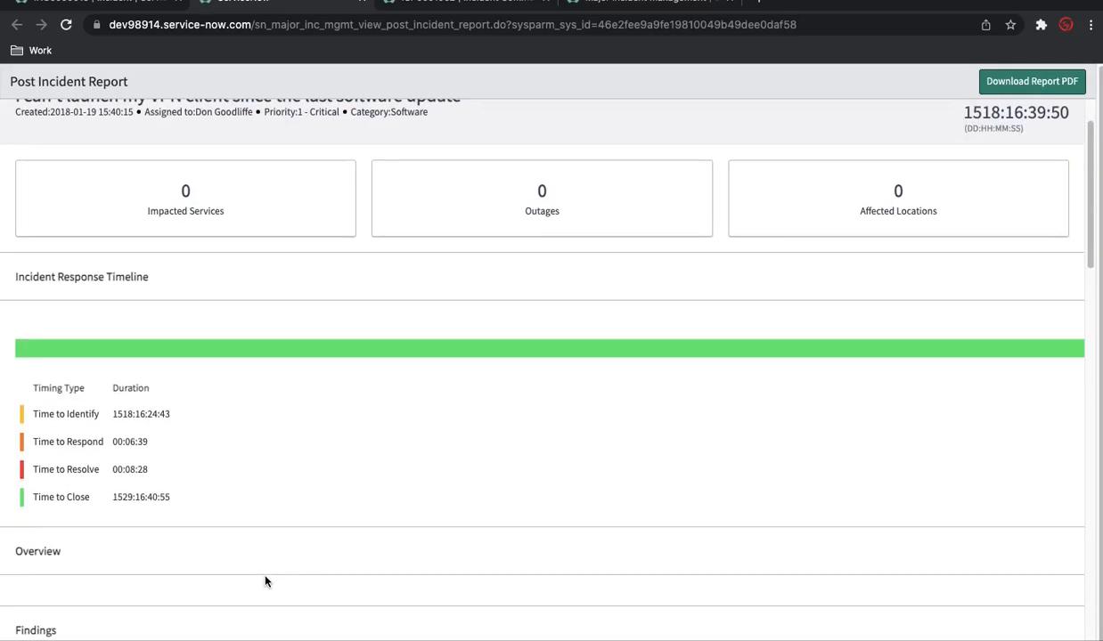
scroll(265, 582, "down", 10)
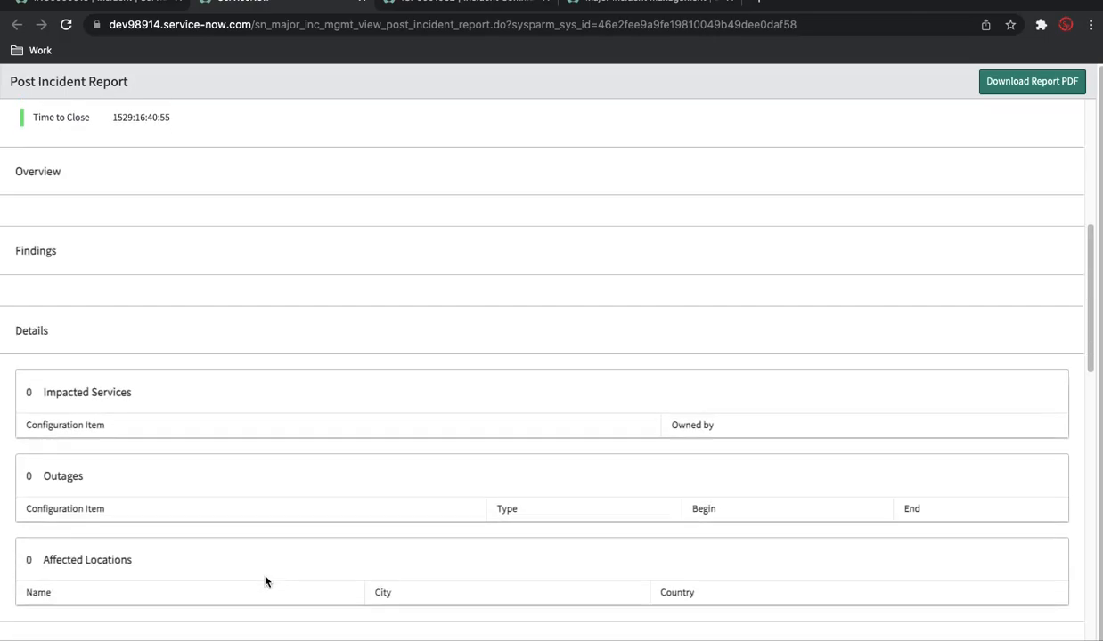
scroll(264, 582, "down", 6)
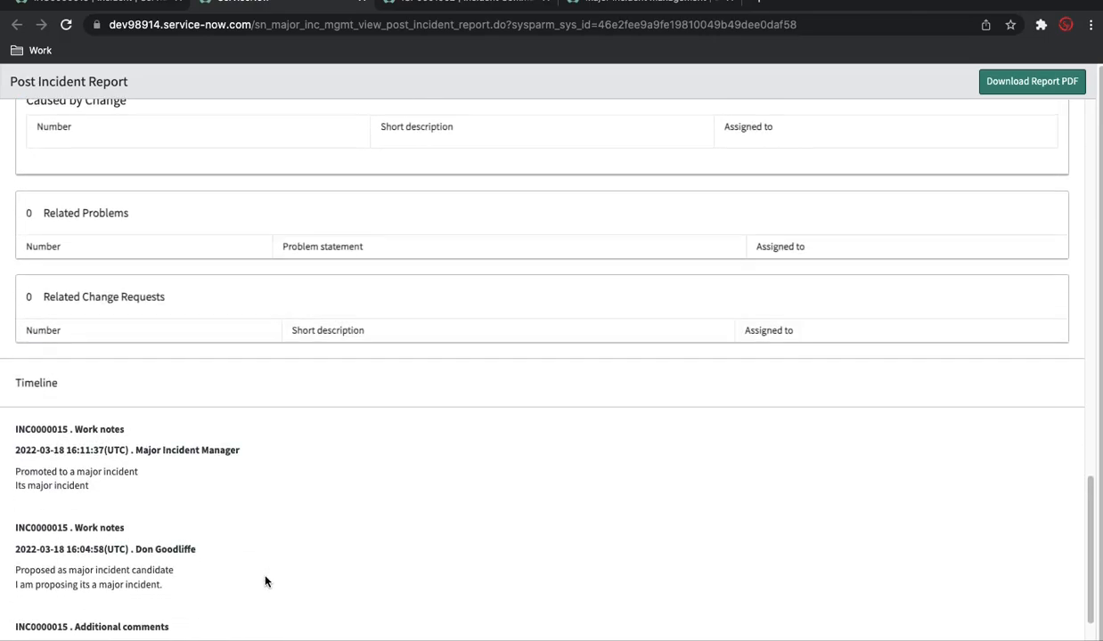
scroll(338, 504, "up", 20)
Download the post incident report as a PDF and open export.pdf to read through its pages.
left_click(1016, 89)
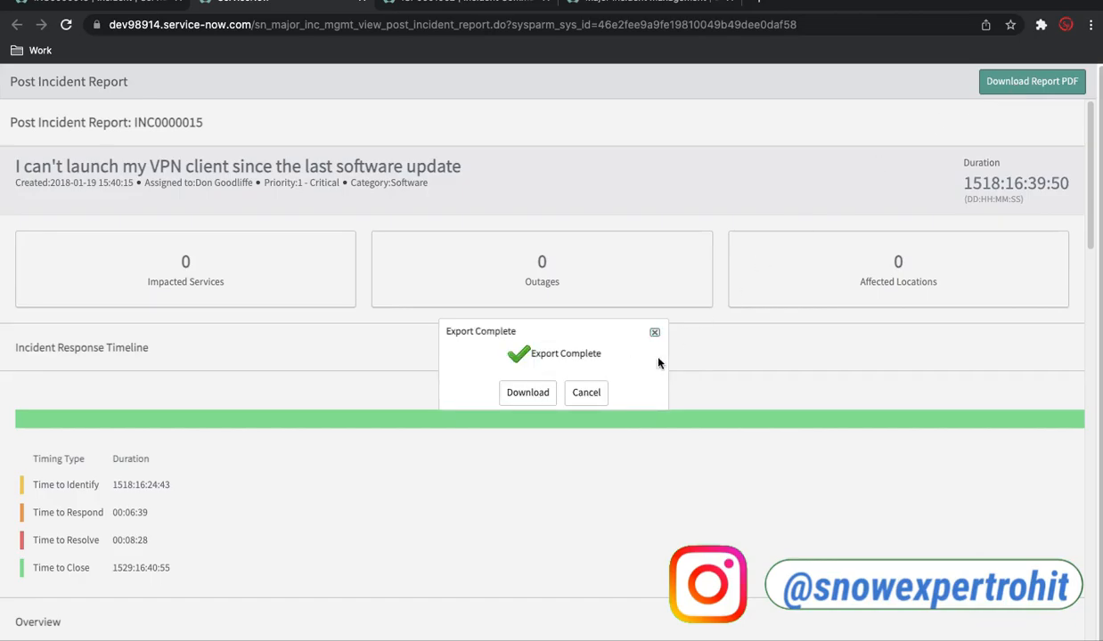
left_click(535, 392)
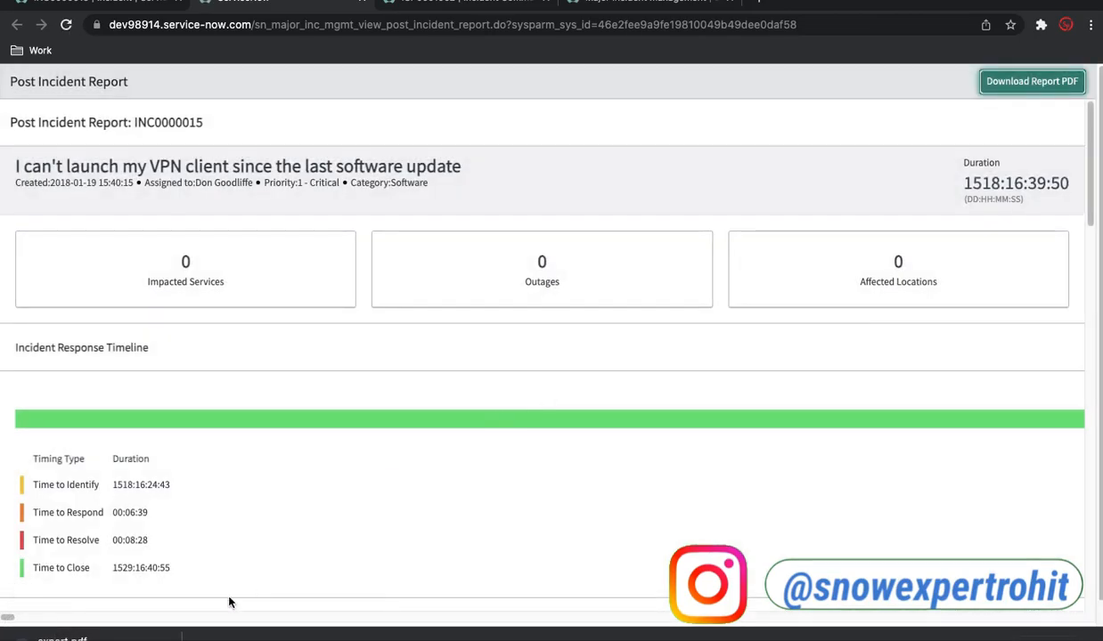
left_click(89, 634)
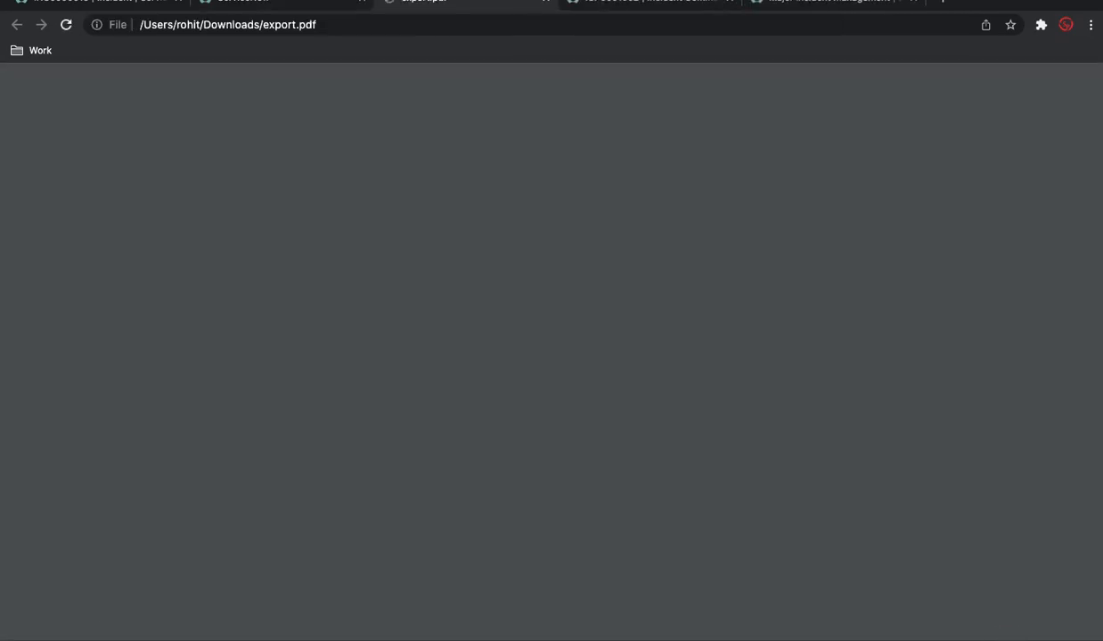
scroll(580, 353, "down", 3)
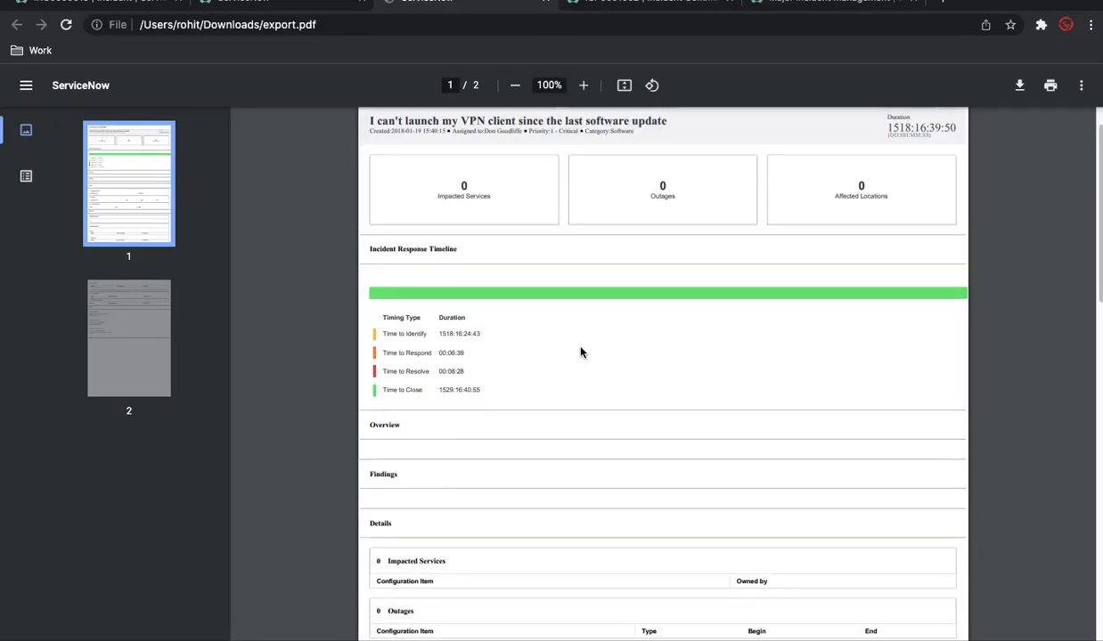
scroll(580, 353, "down", 7)
scroll(580, 353, "down", 3)
Return to the INC0000015 record and check its Task SLAs.
left_click(258, 2)
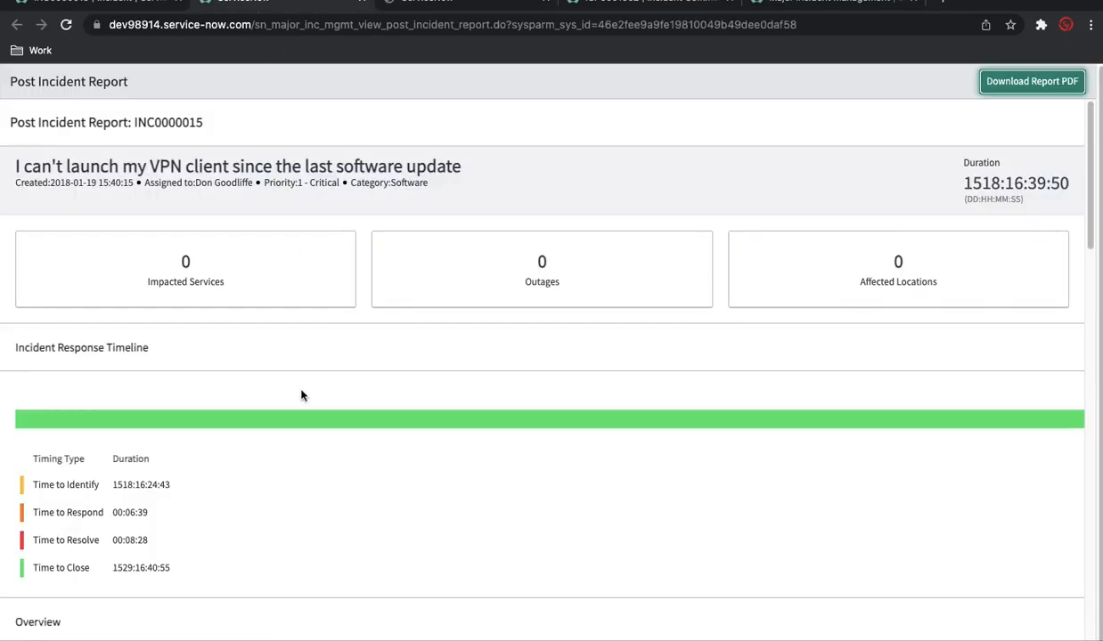
scroll(301, 396, "down", 10)
left_click(119, 5)
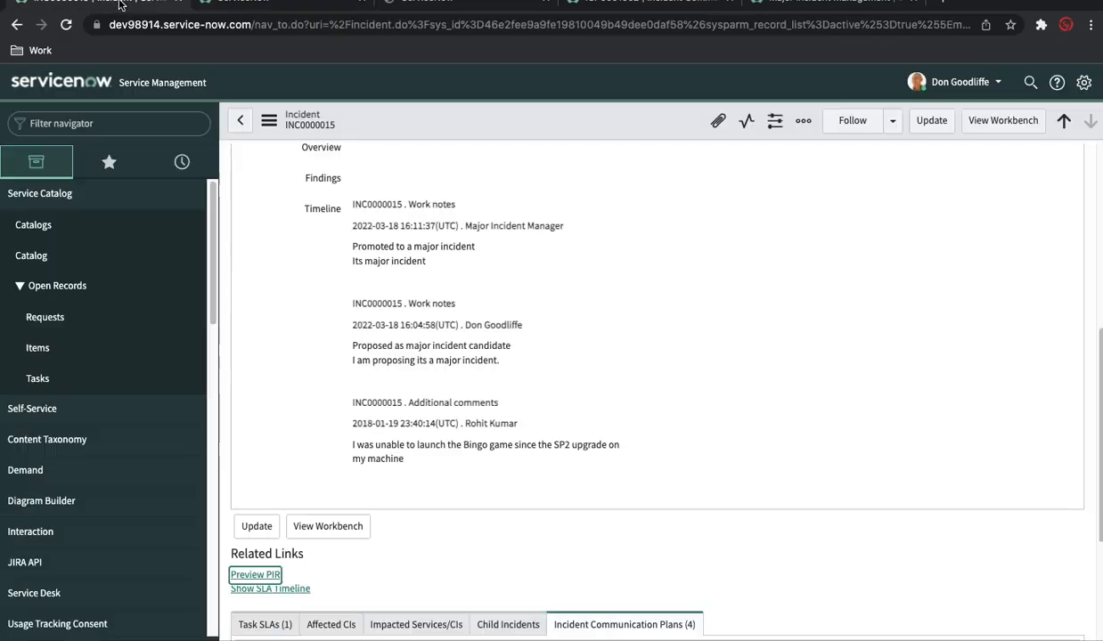
scroll(561, 433, "down", 3)
left_click(286, 479)
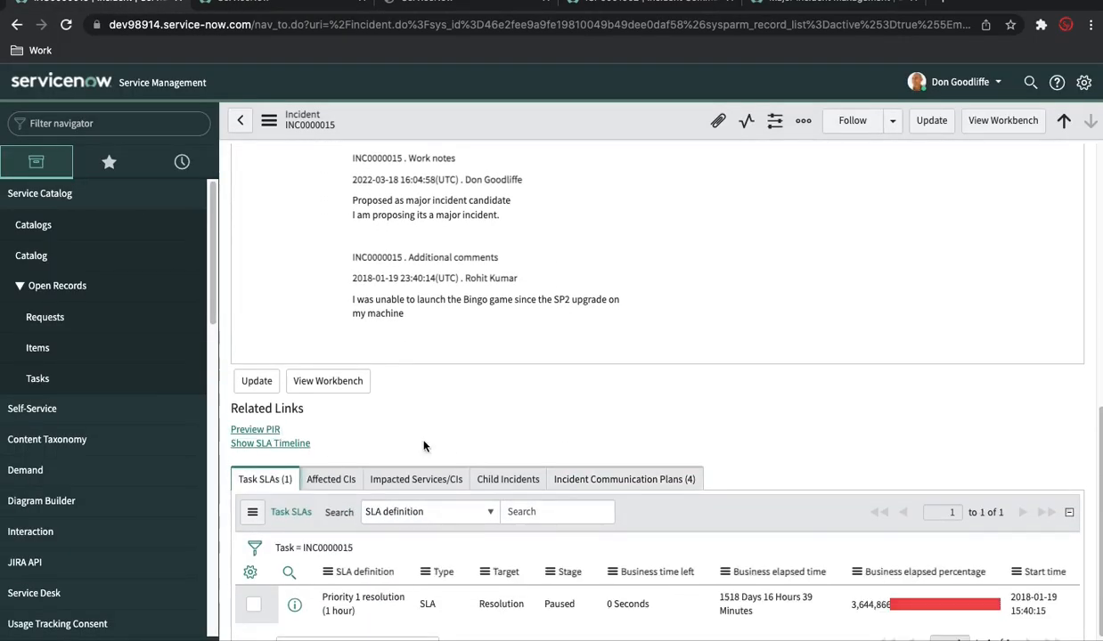
scroll(376, 452, "down", 1)
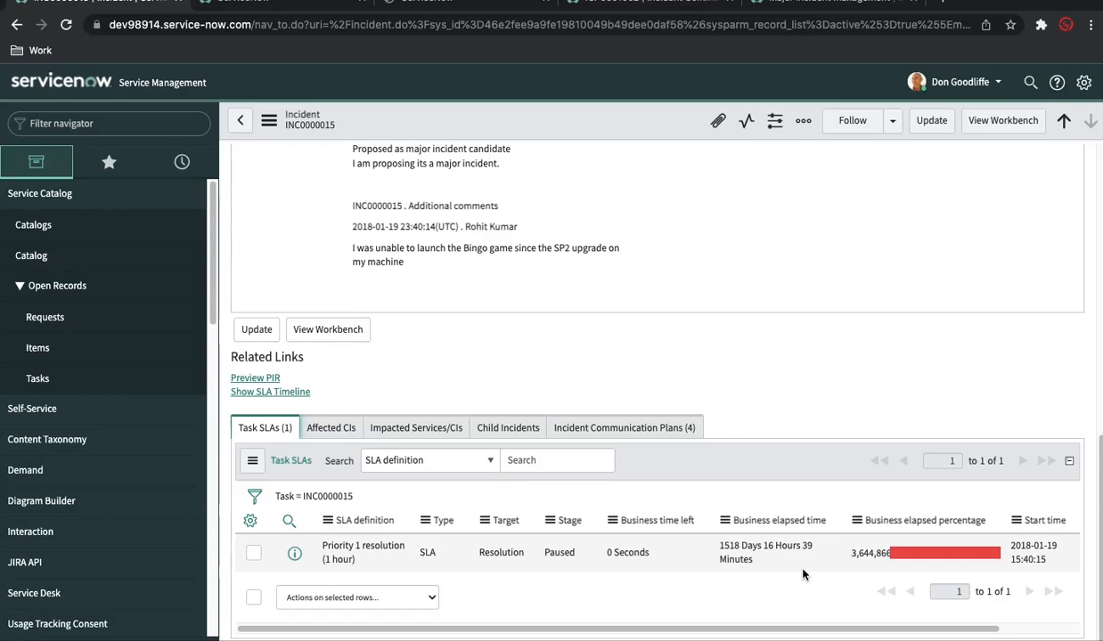